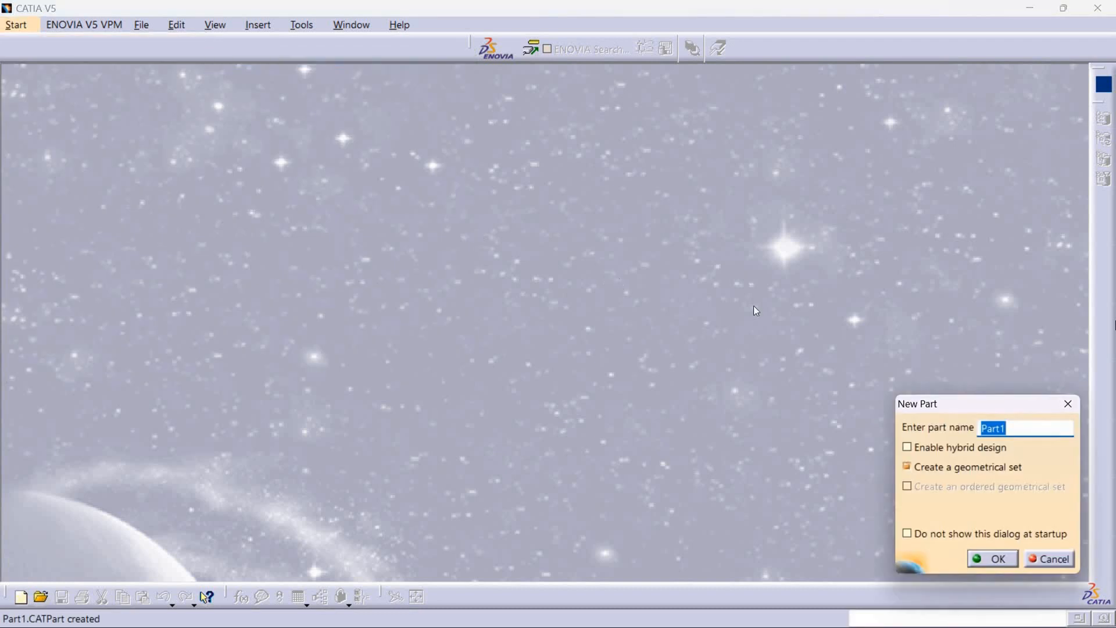
Name the new part PART WORKBENCH and create it with hybrid design disabled and a geometrical set included.
{"action": "key", "text": "BackSpace"}
{"action": "type", "text": "PART WORKBENCH"}
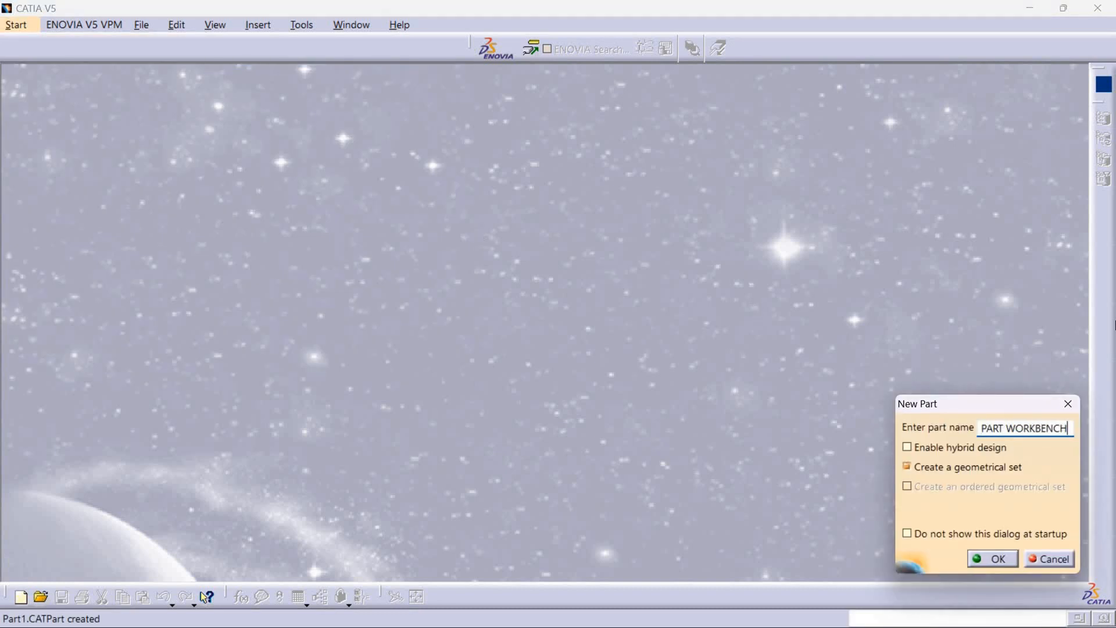
{"action": "key", "text": "Return"}
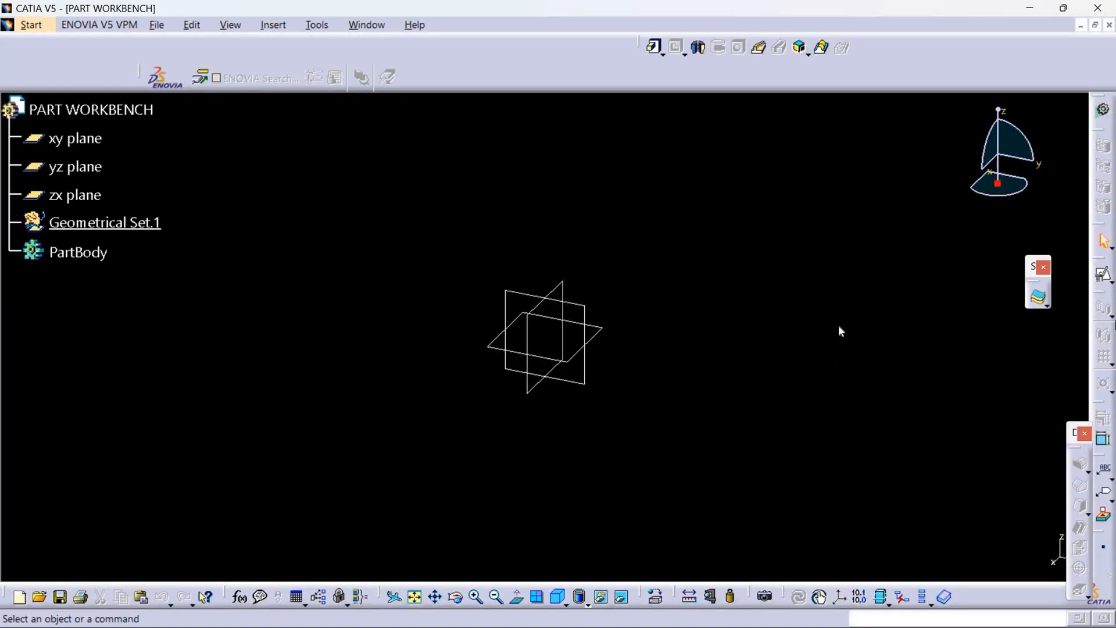
Restore the contents of all toolbars and their positions to the default layout.
{"action": "left_click", "coordinate": [317, 25]}
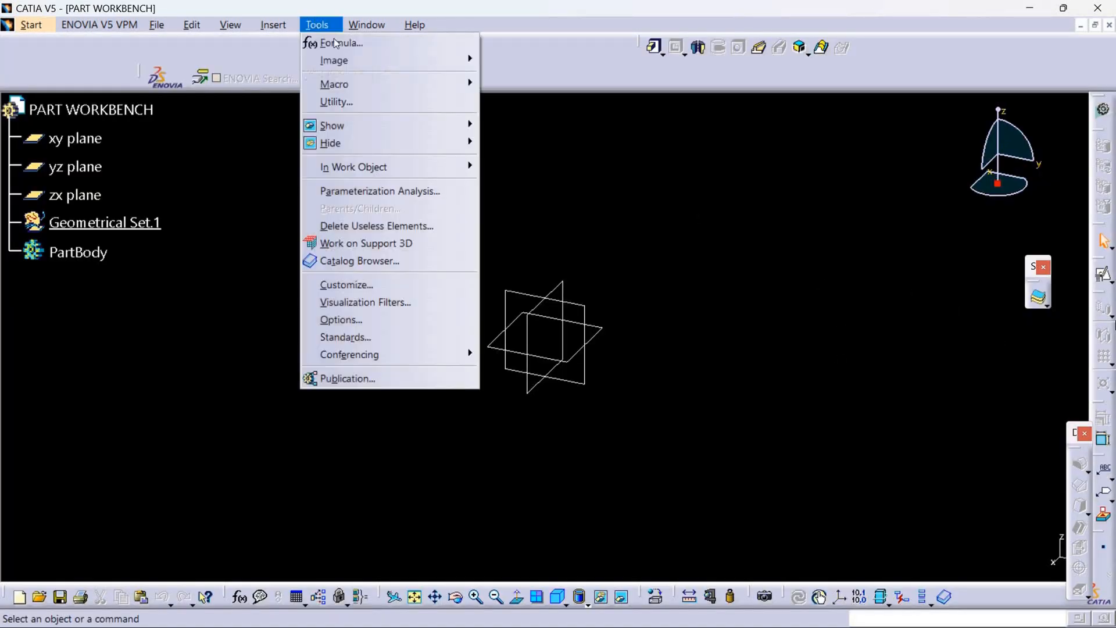
{"action": "left_click", "coordinate": [378, 285]}
{"action": "left_click", "coordinate": [853, 229]}
{"action": "left_click", "coordinate": [1012, 339]}
{"action": "left_click", "coordinate": [618, 355]}
{"action": "left_click", "coordinate": [1013, 357]}
{"action": "left_click", "coordinate": [563, 355]}
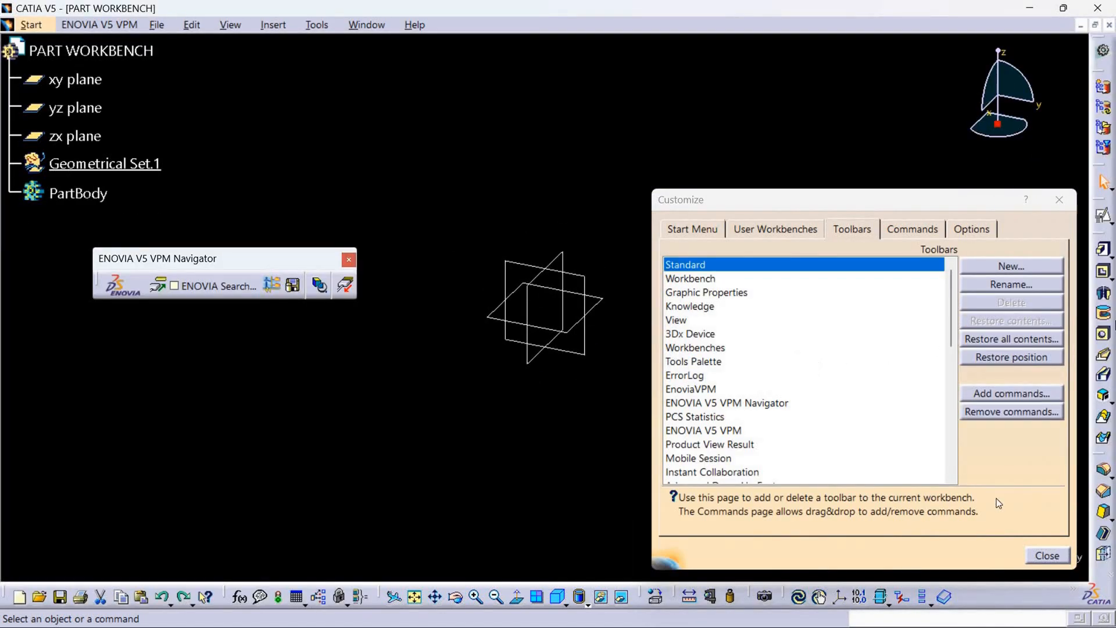
{"action": "left_click", "coordinate": [1041, 556]}
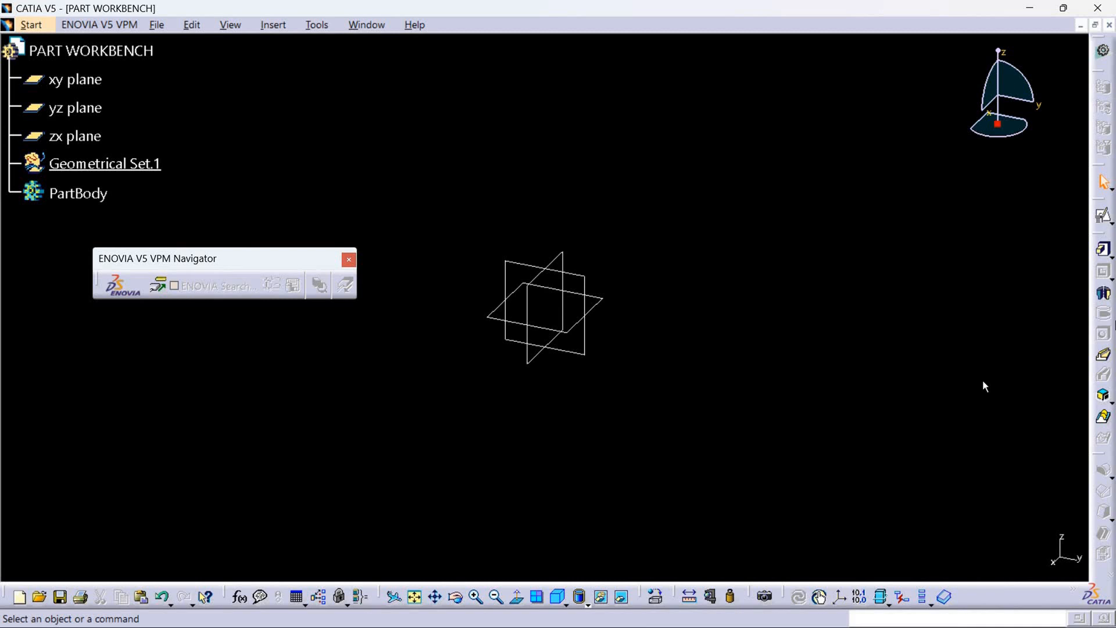
Dock the Sketch-Based Features toolbar horizontally and float the Surface-Based and Dress-Up Features toolbars over the workspace.
{"action": "left_click_drag", "start_coordinate": [1104, 239], "coordinate": [837, 32]}
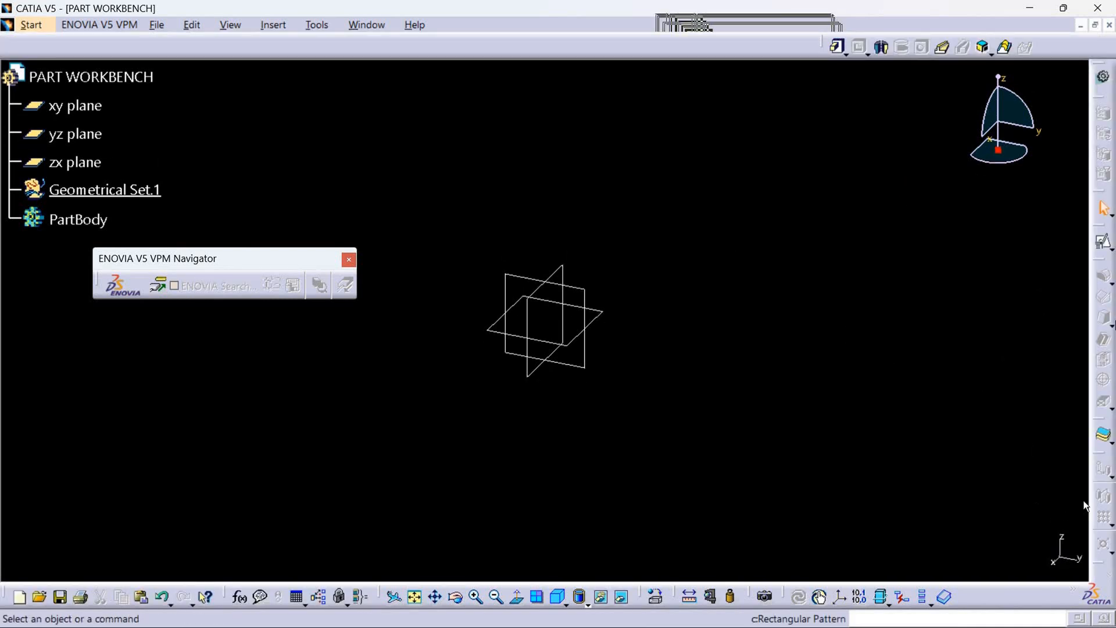
{"action": "left_click_drag", "start_coordinate": [1099, 419], "coordinate": [1064, 439]}
{"action": "left_click_drag", "start_coordinate": [1103, 266], "coordinate": [1060, 244]}
Create a point at the part origin and rename the geometrical set CONSTRUCTIONS.
{"action": "left_click", "coordinate": [1105, 520]}
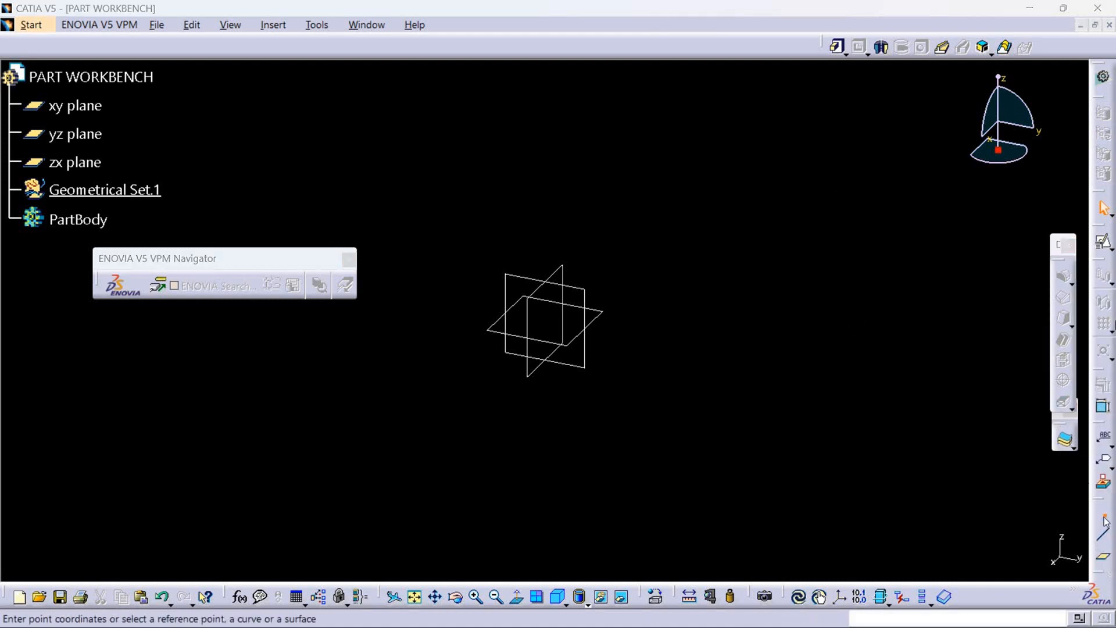
{"action": "left_click", "coordinate": [916, 561]}
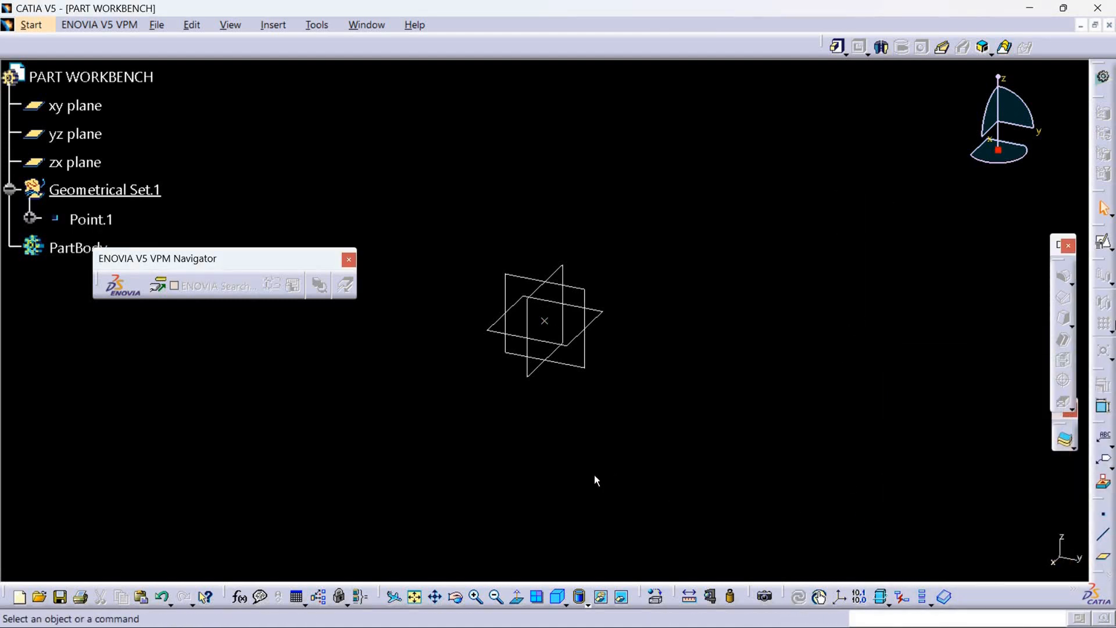
{"action": "right_click", "coordinate": [121, 193]}
{"action": "left_click", "coordinate": [187, 260]}
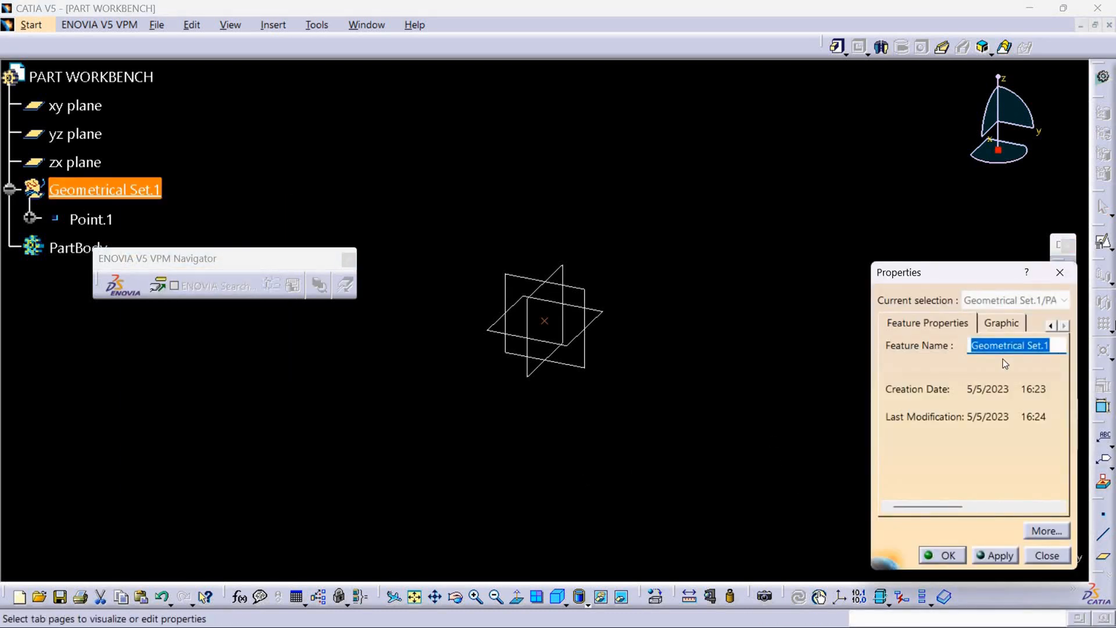
{"action": "type", "text": "CONSTRUCTIONS"}
{"action": "key", "text": "Return"}
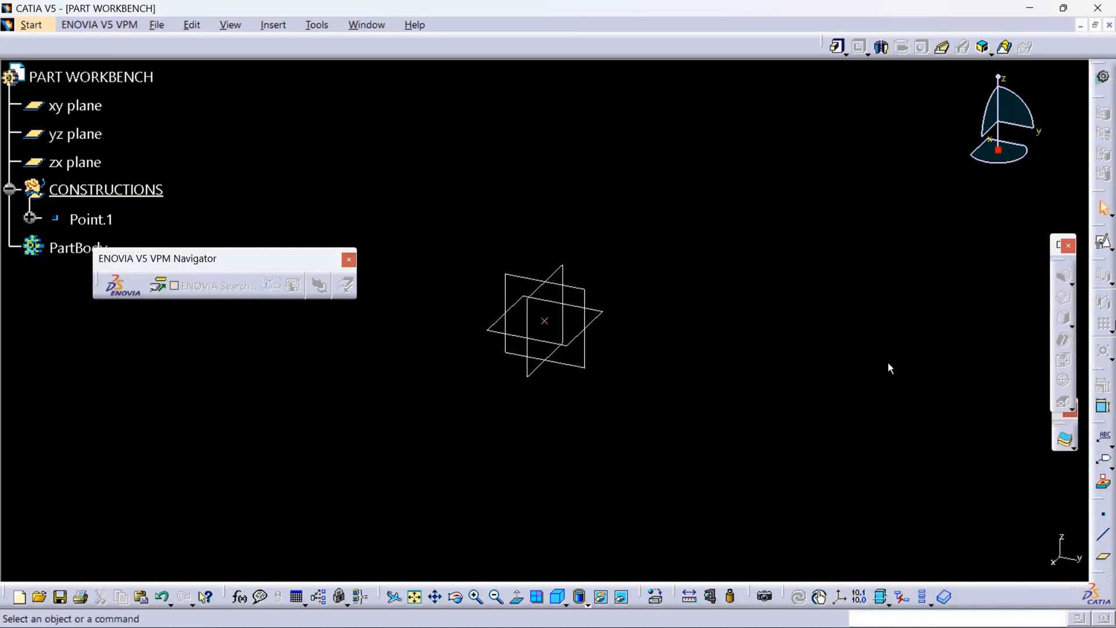
Move the ENOVIA V5 VPM Navigator toolbar clear of the tree and create a positioned sketch on the yz plane with Point.1 as its projected origin.
{"action": "left_click_drag", "start_coordinate": [314, 268], "coordinate": [477, 63]}
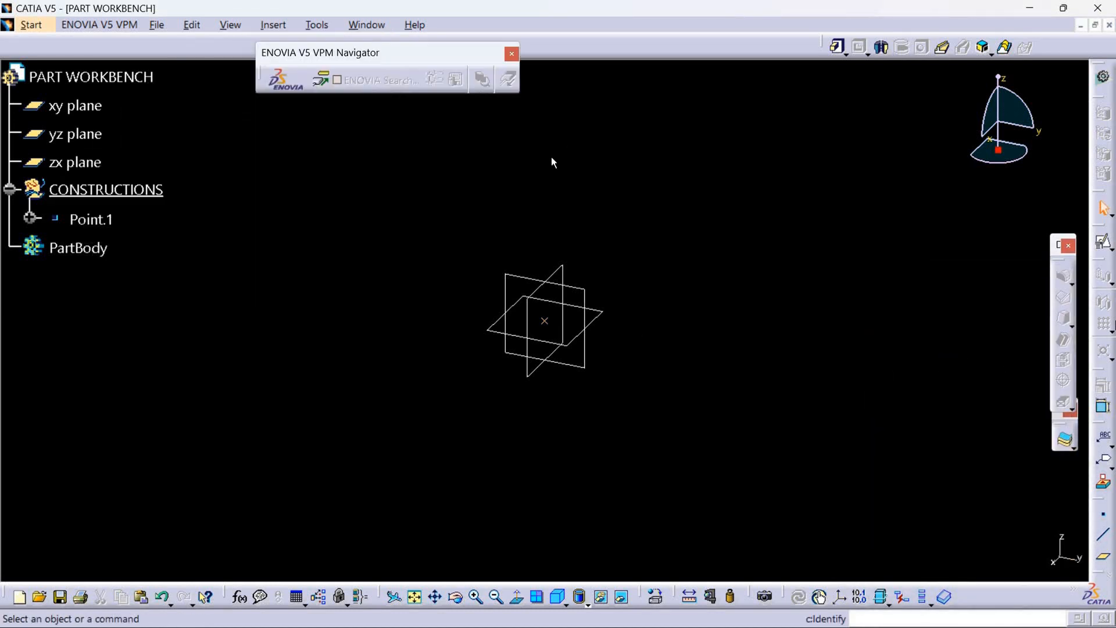
{"action": "left_click", "coordinate": [584, 291]}
{"action": "left_click", "coordinate": [1105, 241]}
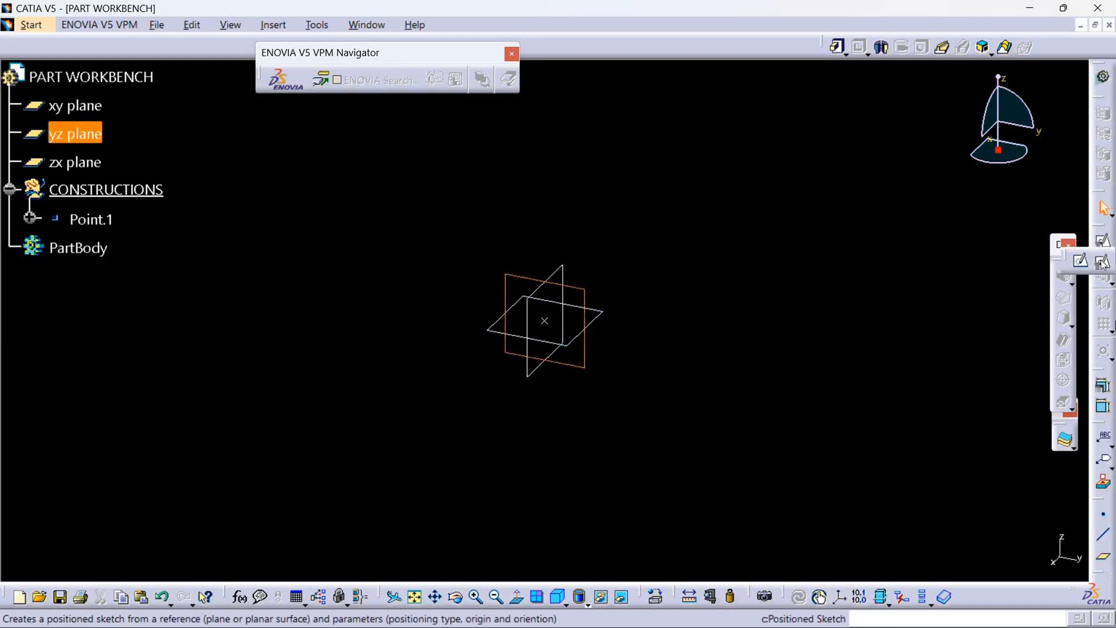
{"action": "left_click", "coordinate": [1102, 263]}
{"action": "left_click", "coordinate": [1000, 401]}
{"action": "left_click", "coordinate": [997, 446]}
{"action": "left_click", "coordinate": [554, 327]}
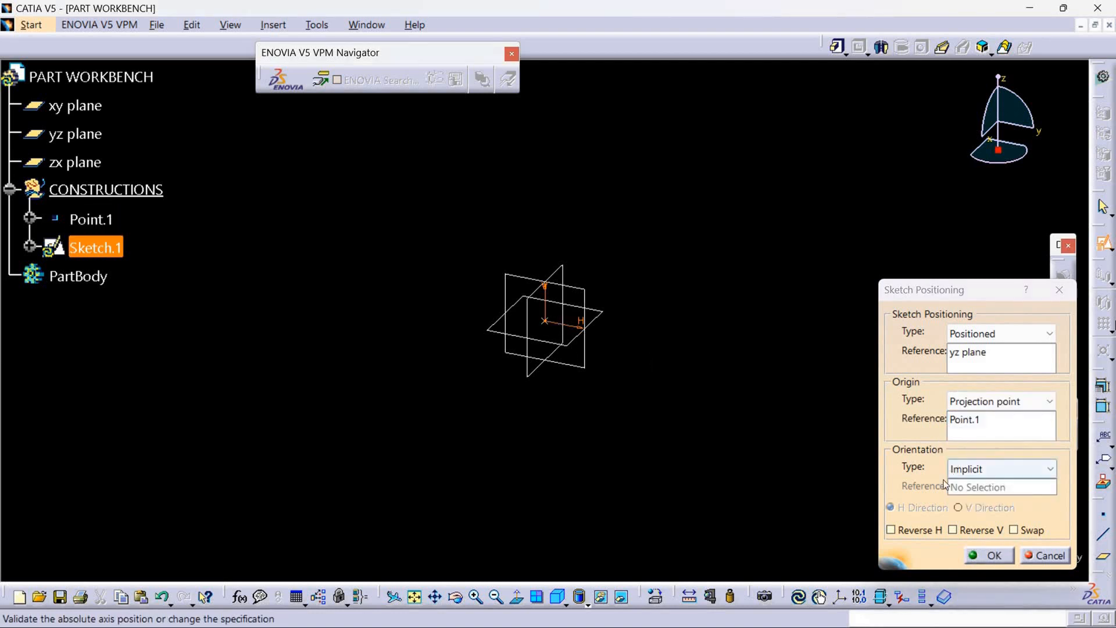
{"action": "left_click", "coordinate": [991, 555]}
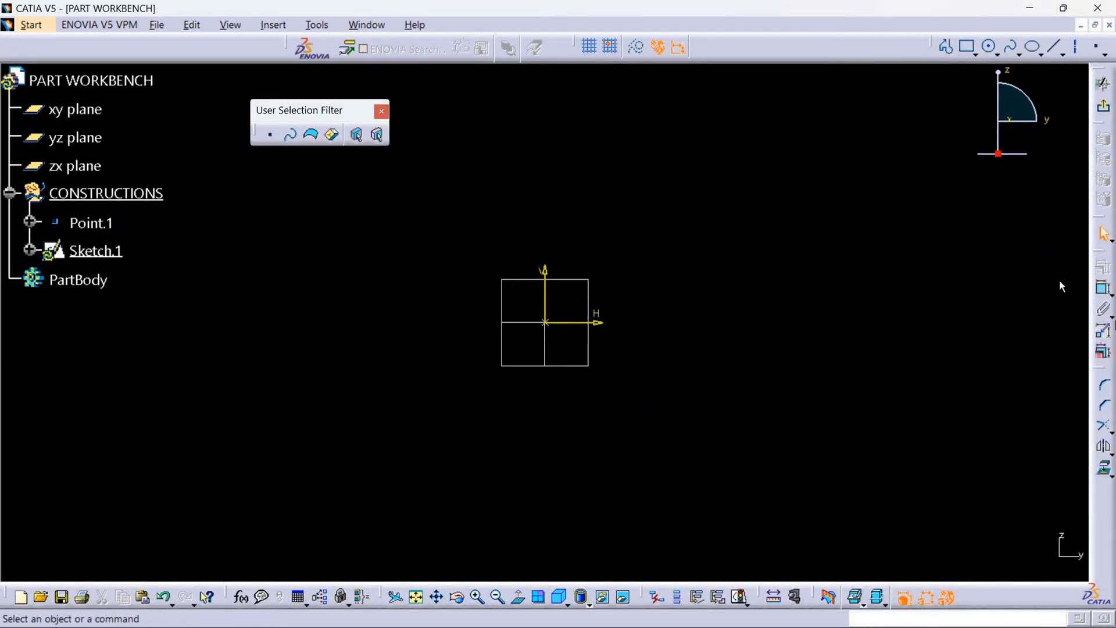
Sketch a closed stepped profile starting on the vertical axis, about 91 mm wide and from about 21 mm to 66 mm above the origin.
{"action": "left_click", "coordinate": [946, 48]}
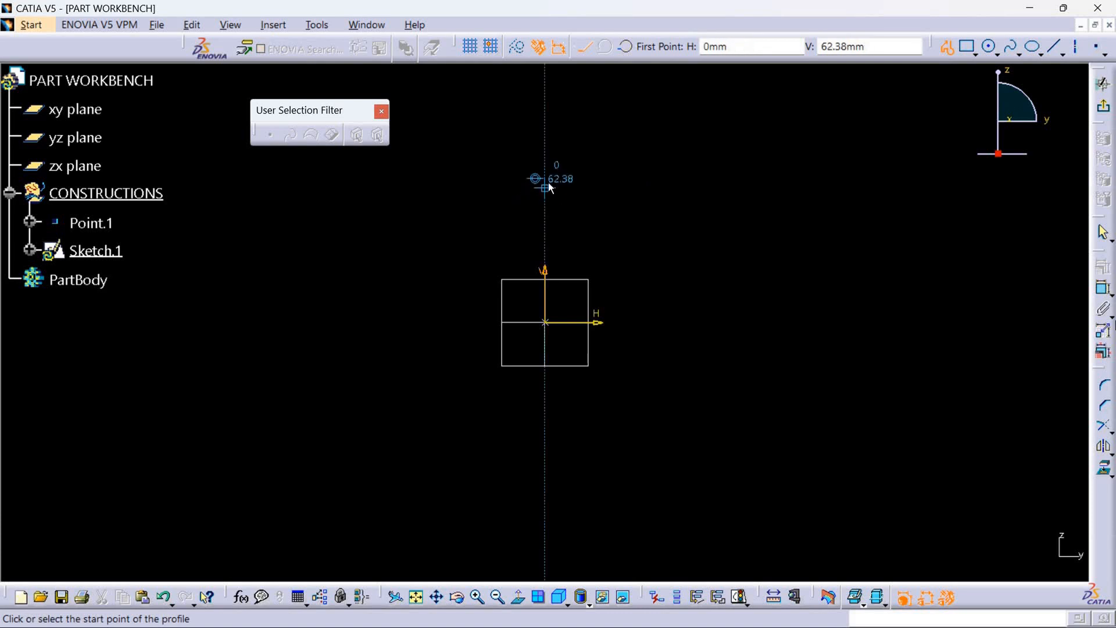
{"action": "left_click", "coordinate": [546, 184]}
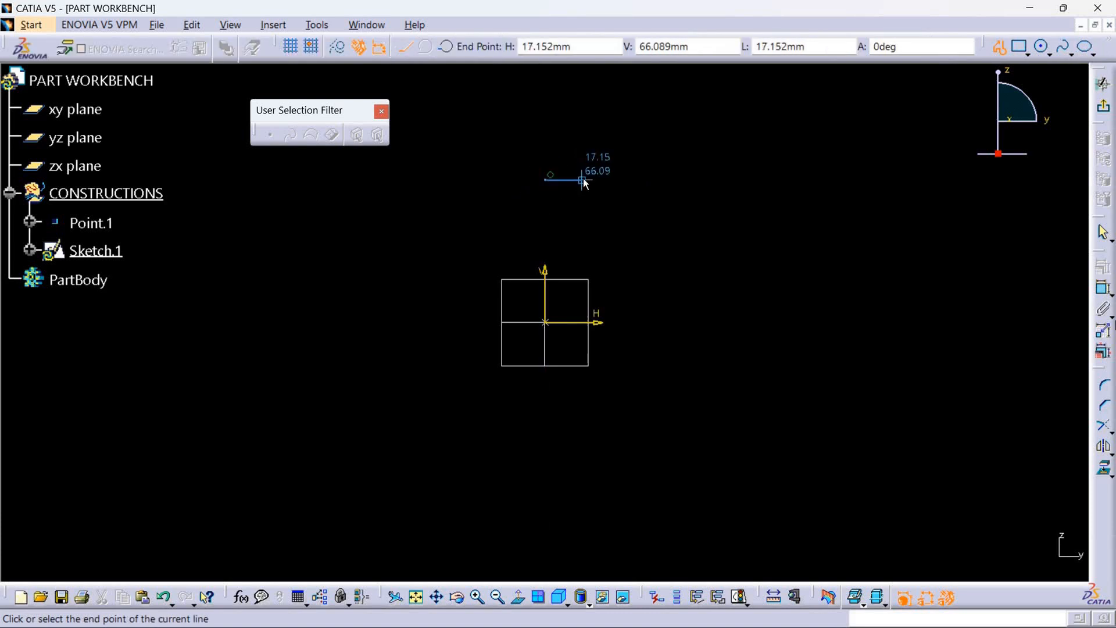
{"action": "left_click", "coordinate": [582, 222]}
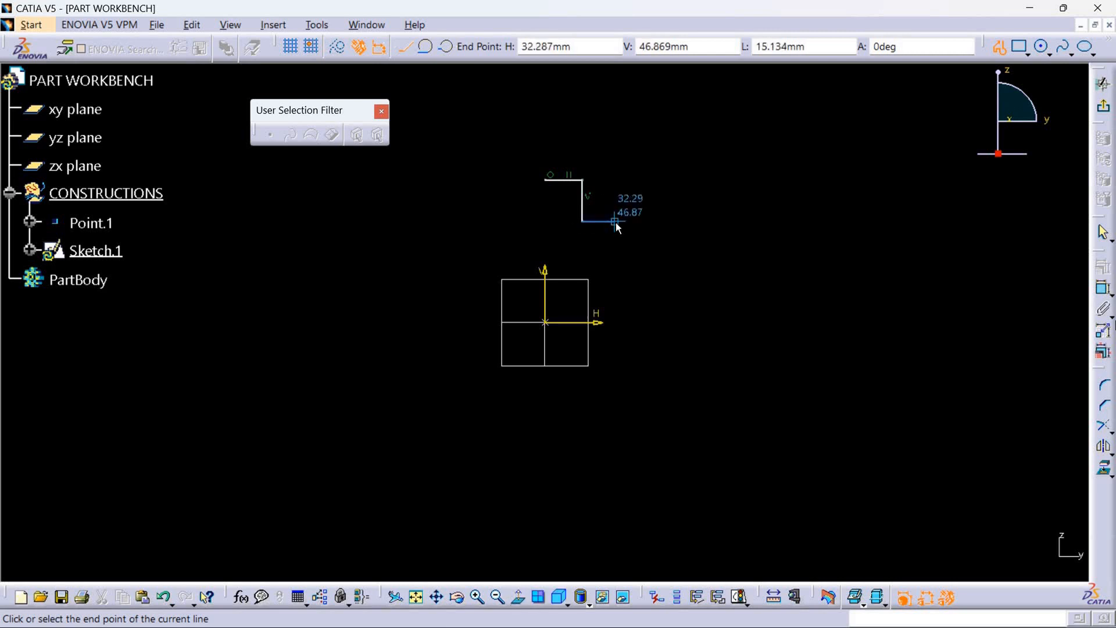
{"action": "left_click", "coordinate": [615, 222]}
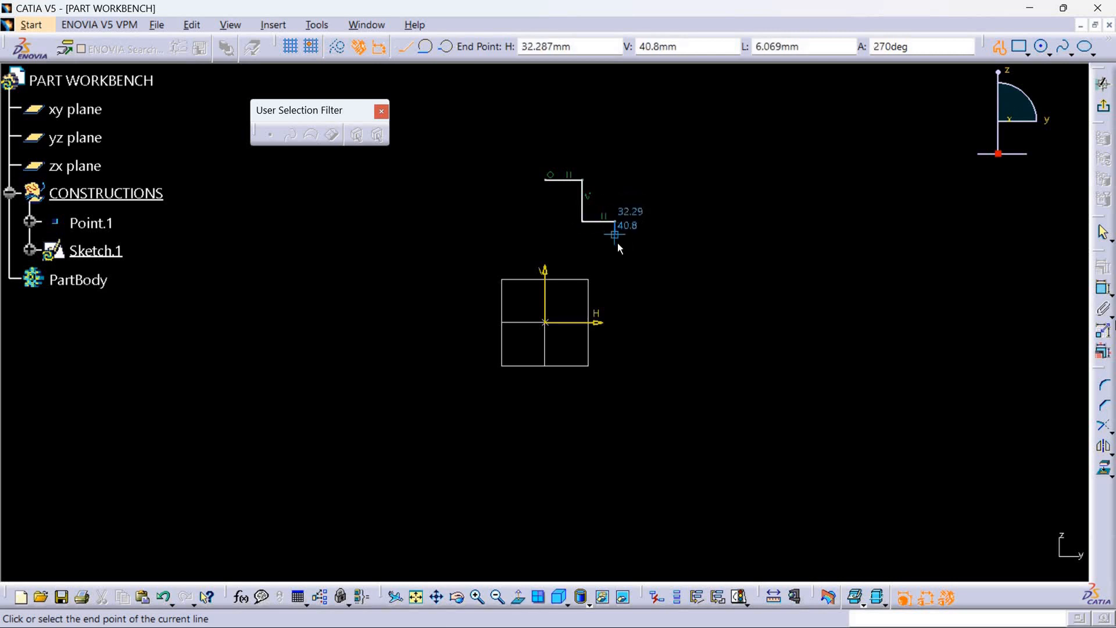
{"action": "left_click", "coordinate": [635, 249]}
{"action": "left_click", "coordinate": [647, 240]}
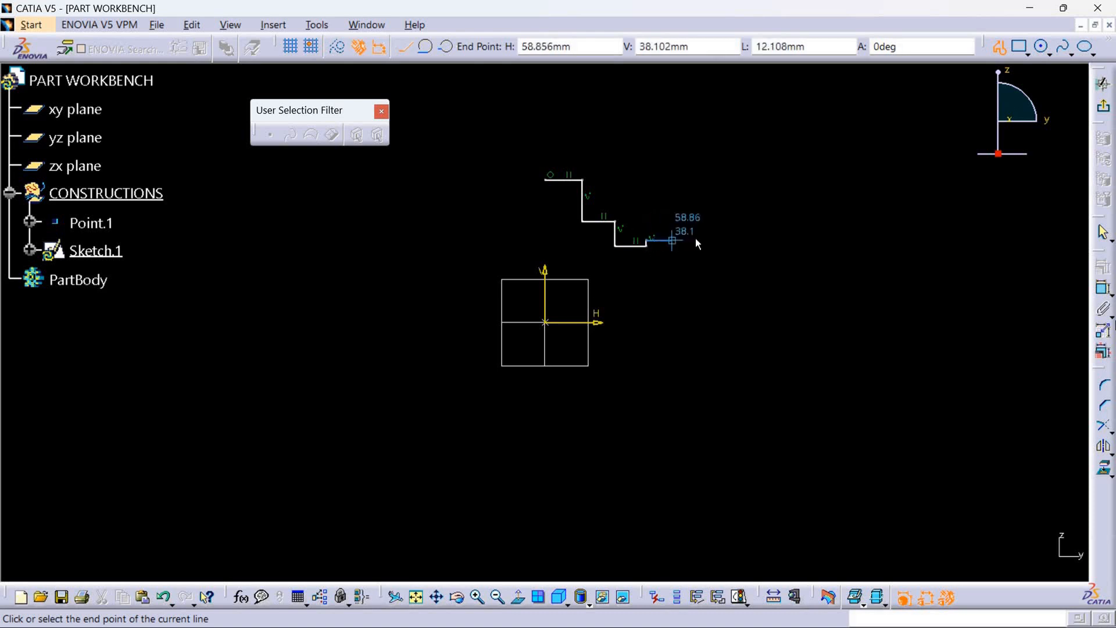
{"action": "left_click", "coordinate": [703, 246]}
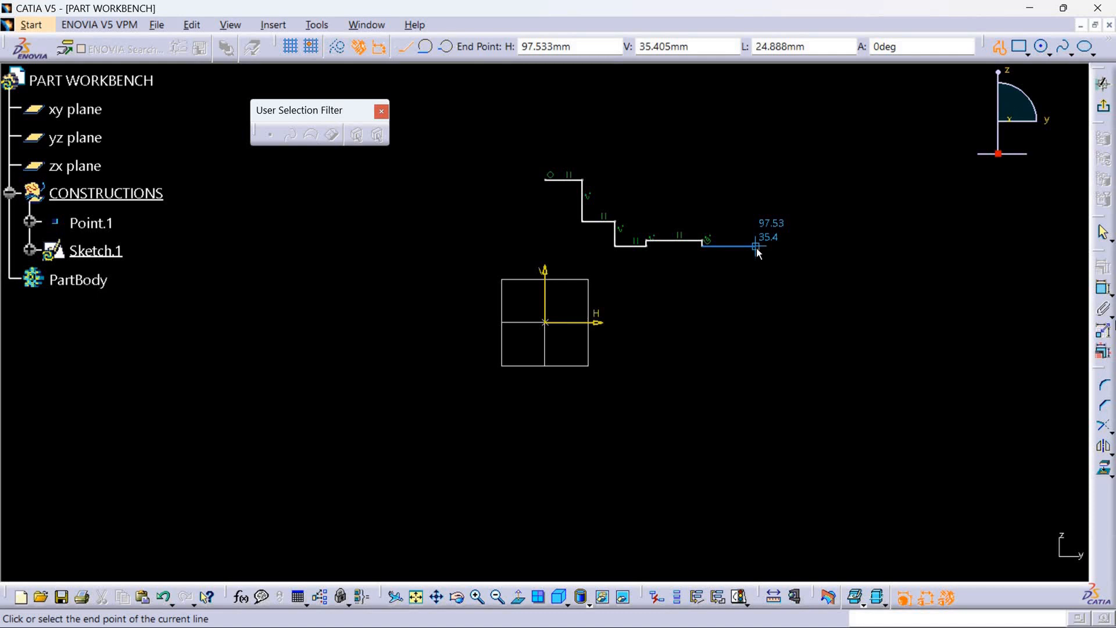
{"action": "left_click", "coordinate": [742, 247]}
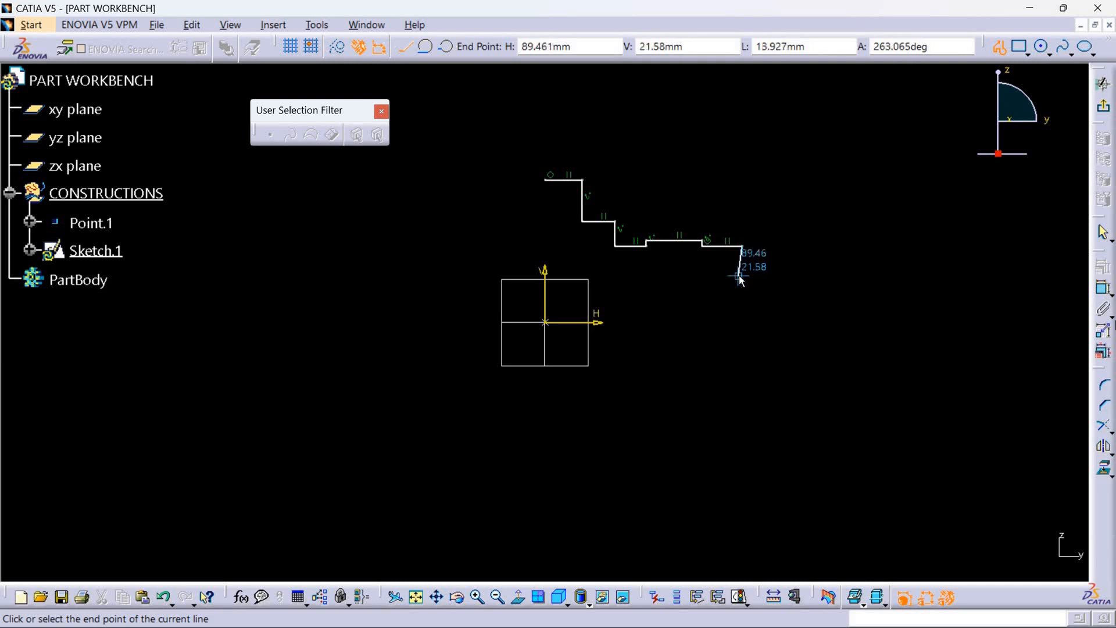
{"action": "left_click", "coordinate": [743, 278]}
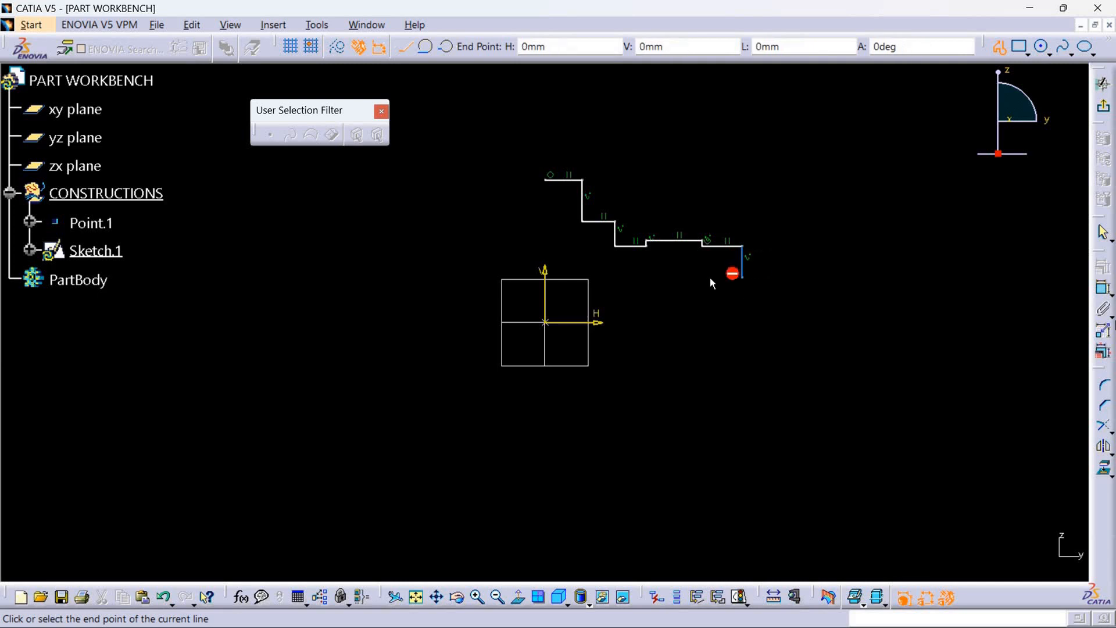
{"action": "left_click", "coordinate": [546, 278]}
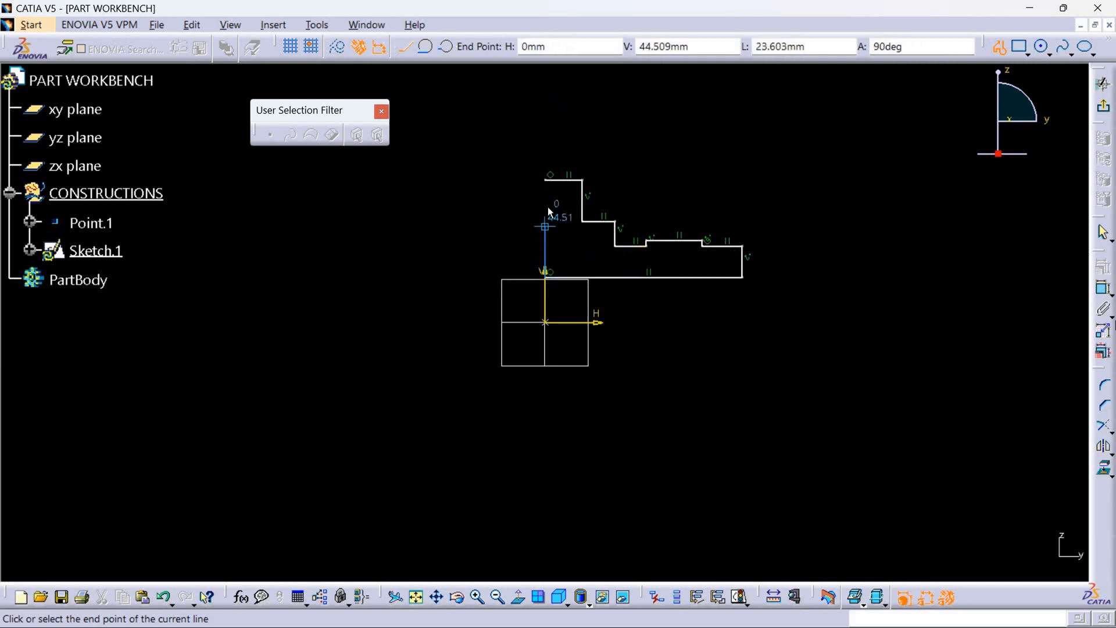
{"action": "left_click", "coordinate": [543, 181]}
Delete the coincidence constraint linking the two low horizontal edges on either side of the raised step.
{"action": "left_click", "coordinate": [736, 297]}
{"action": "middle_click_drag", "start_coordinate": [730, 324], "coordinate": [697, 276]}
{"action": "middle_click_drag", "start_coordinate": [647, 307], "coordinate": [512, 332]}
{"action": "scroll", "coordinate": [668, 226], "scroll_direction": "up", "scroll_amount": 1}
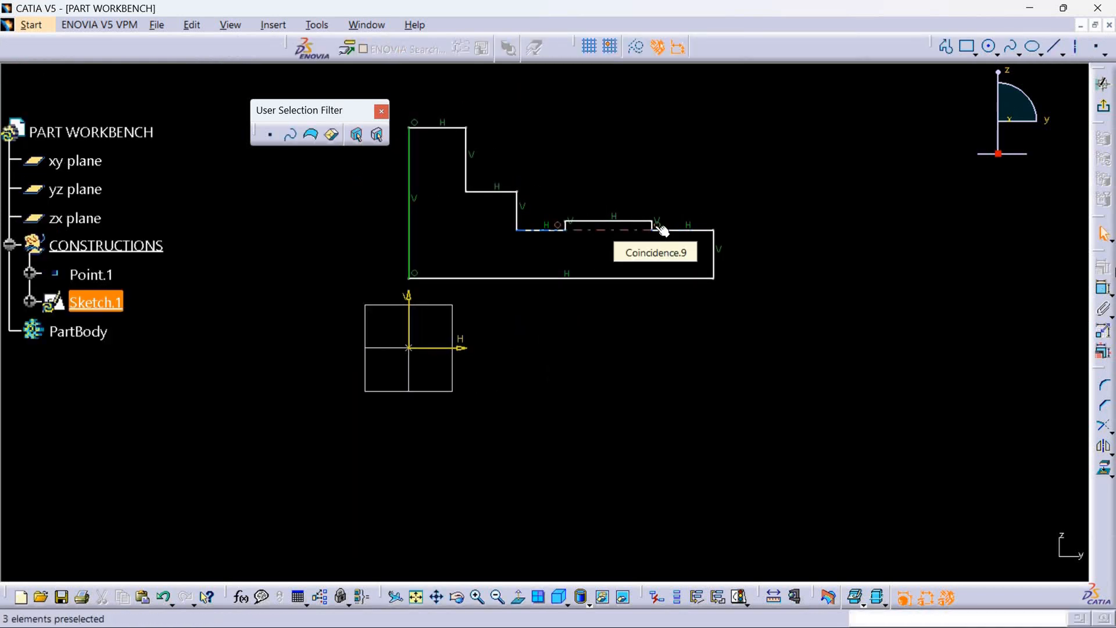
{"action": "right_click", "coordinate": [657, 227]}
{"action": "left_click", "coordinate": [690, 423]}
{"action": "mouse_move", "coordinate": [613, 357]}
{"action": "middle_mouse_down"}
{"action": "mouse_move", "coordinate": [601, 392]}
{"action": "mouse_move", "coordinate": [564, 386]}
{"action": "middle_mouse_up"}
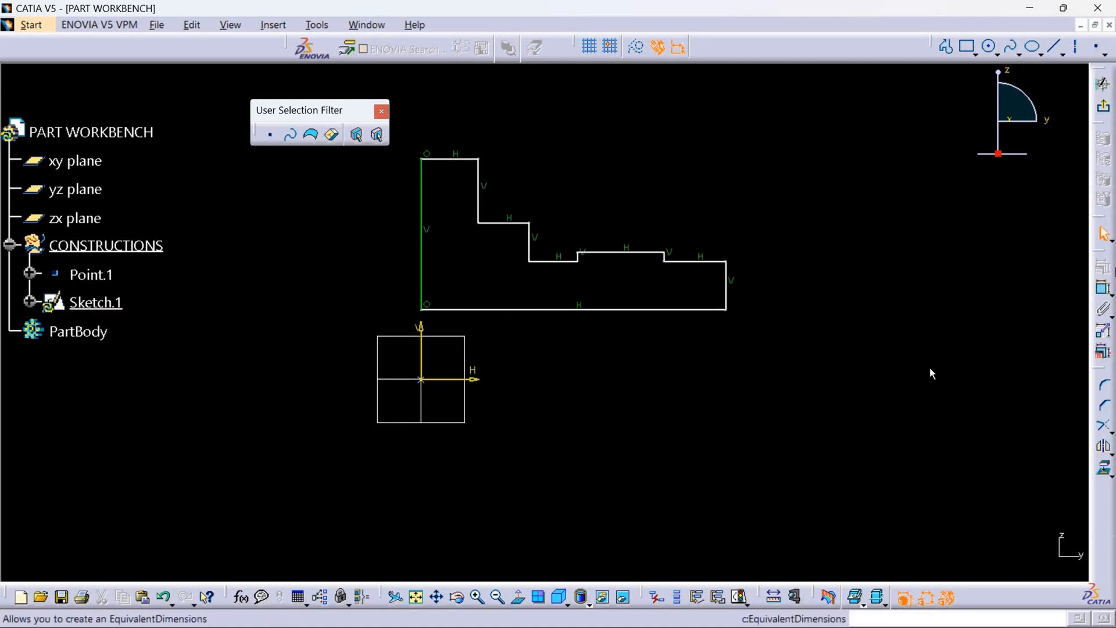
Dimension the profile's topmost horizontal edge and set its length to 8 mm.
{"action": "left_click", "coordinate": [1103, 287]}
{"action": "left_click", "coordinate": [456, 161]}
{"action": "left_click", "coordinate": [445, 83]}
{"action": "double_click", "coordinate": [448, 85]}
{"action": "type", "text": "8"}
{"action": "key", "text": "Return"}
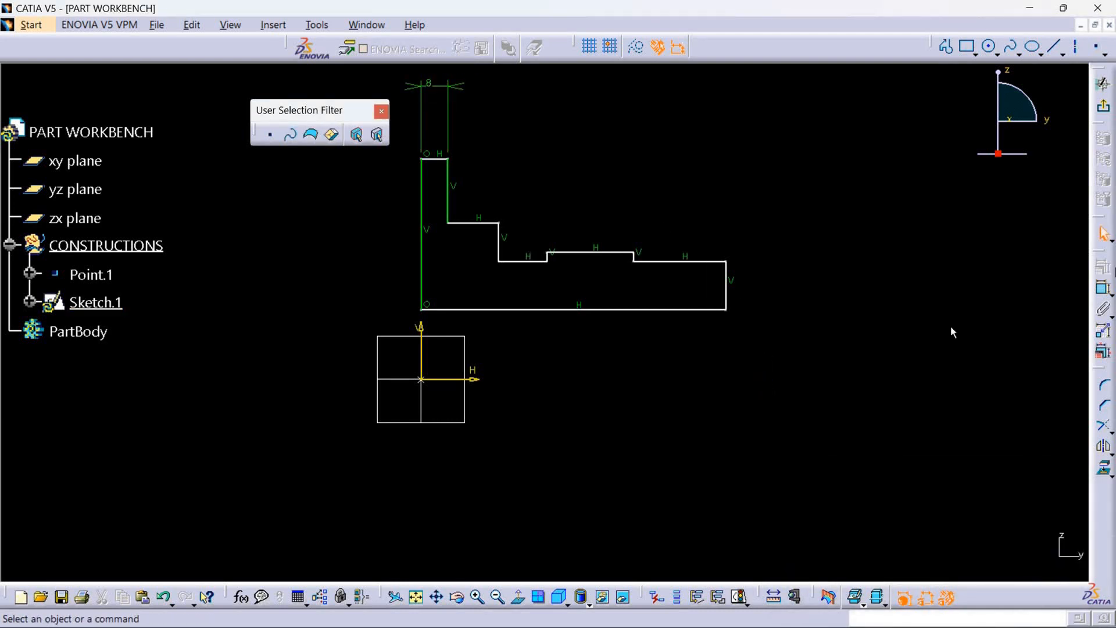
Dimension the distance between the profile's bottom edge and the horizontal axis and set it to 10 mm.
{"action": "left_click", "coordinate": [1103, 287]}
{"action": "left_click", "coordinate": [557, 310]}
{"action": "left_click", "coordinate": [459, 379]}
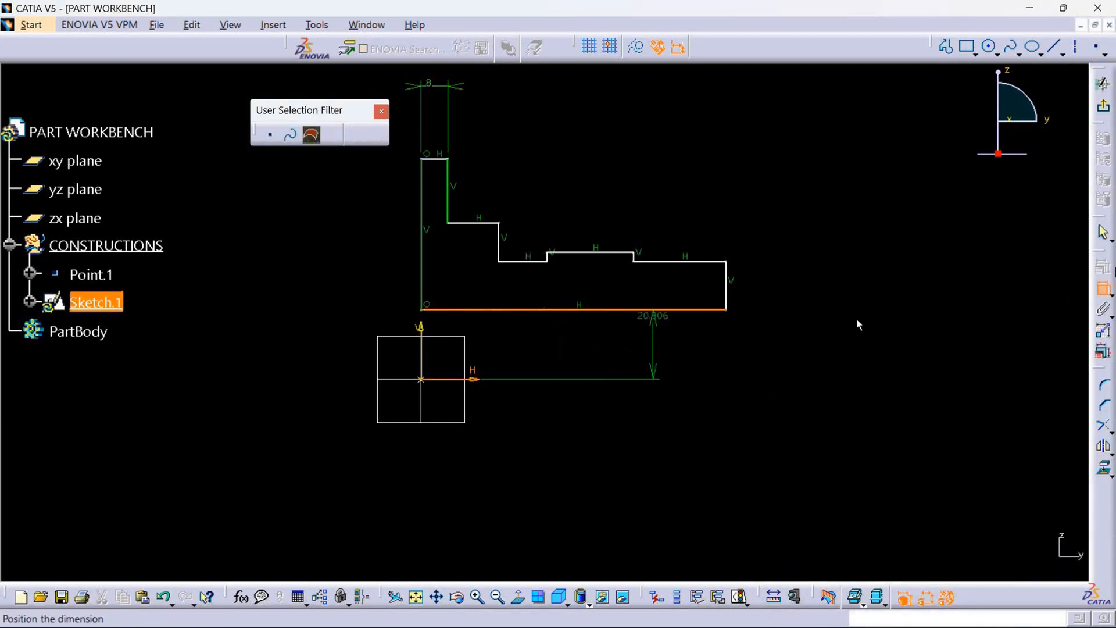
{"action": "left_click", "coordinate": [920, 350]}
{"action": "double_click", "coordinate": [919, 349]}
{"action": "key", "text": "BackSpace"}
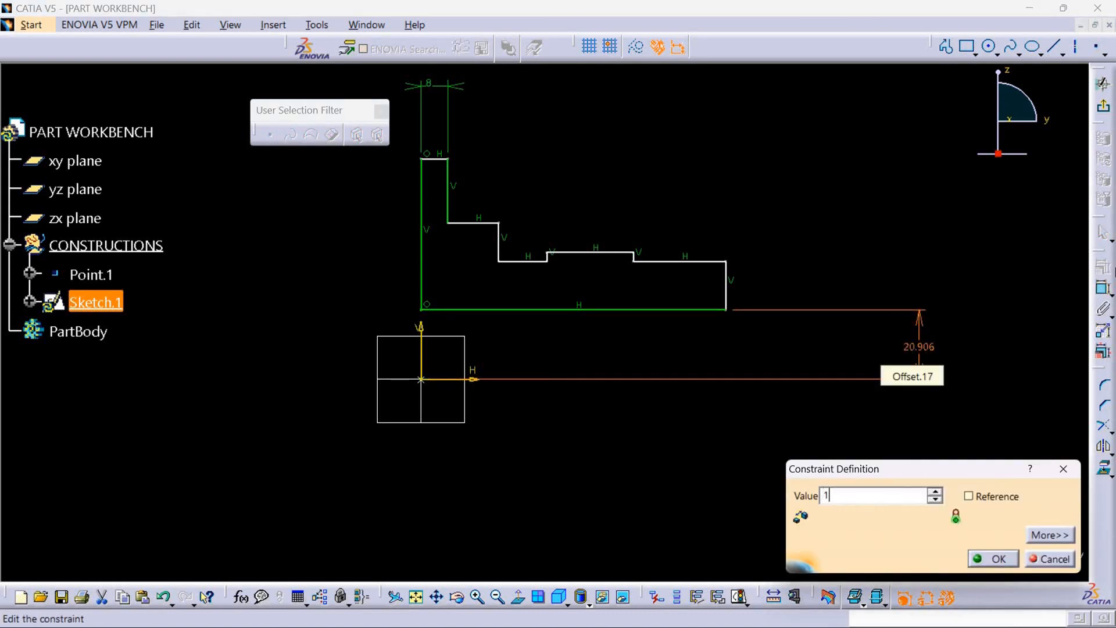
{"action": "key", "text": "Return"}
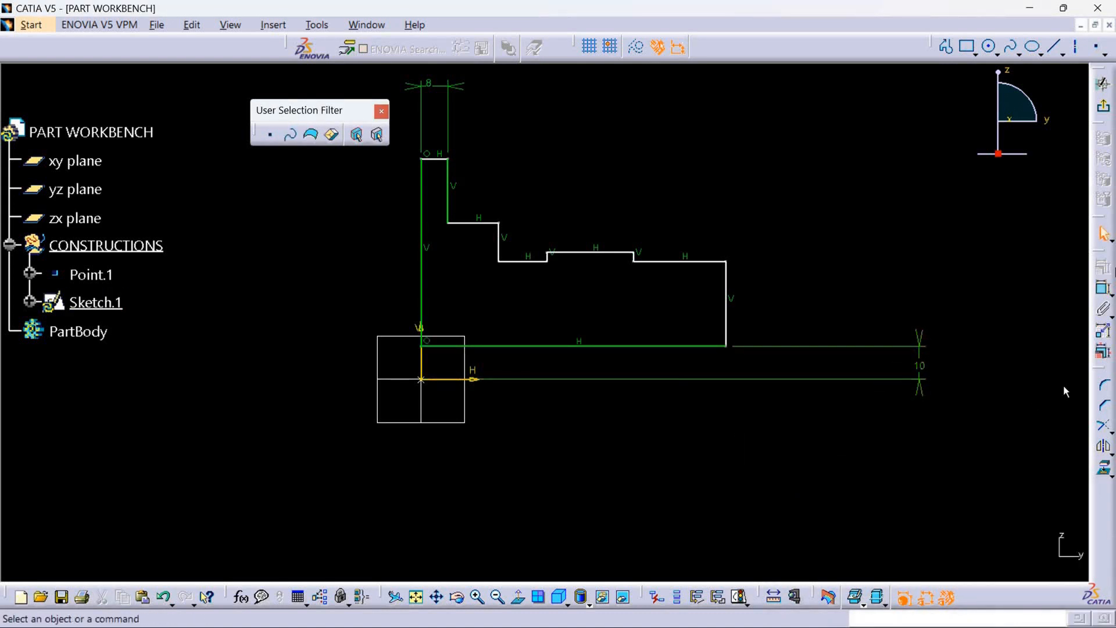
Dimension the profile's overall width between the vertical edge on the axis and the outermost vertical edge.
{"action": "left_click", "coordinate": [1103, 287]}
{"action": "left_click", "coordinate": [420, 328]}
{"action": "left_click", "coordinate": [726, 304]}
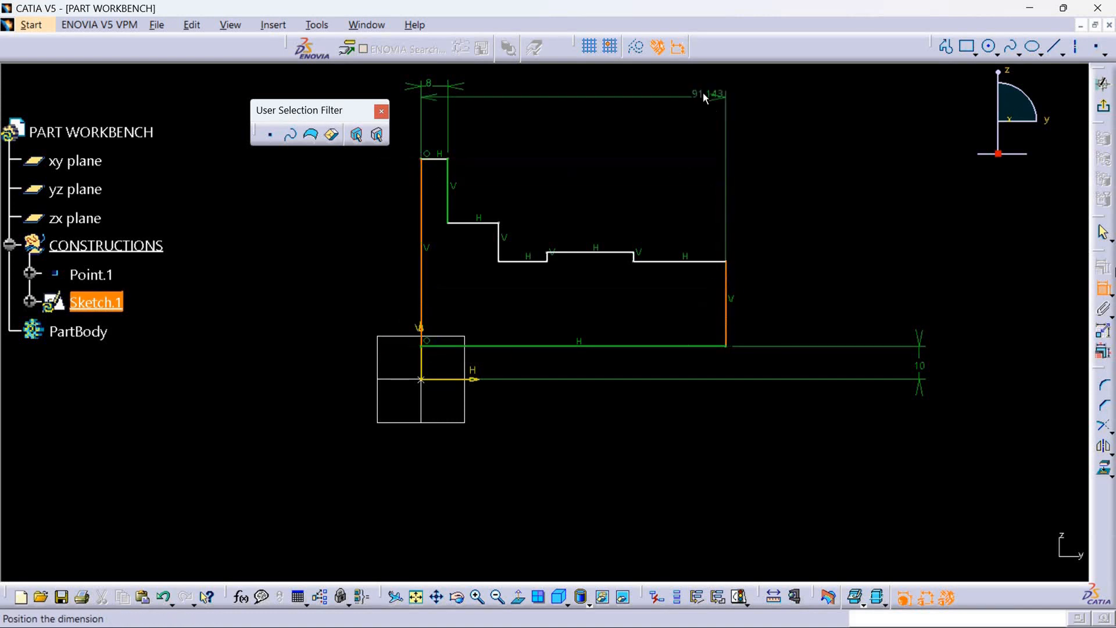
{"action": "left_click", "coordinate": [560, 72]}
Try setting the profile's overall width dimension to 50 mm, and undo the change.
{"action": "double_click", "coordinate": [561, 73]}
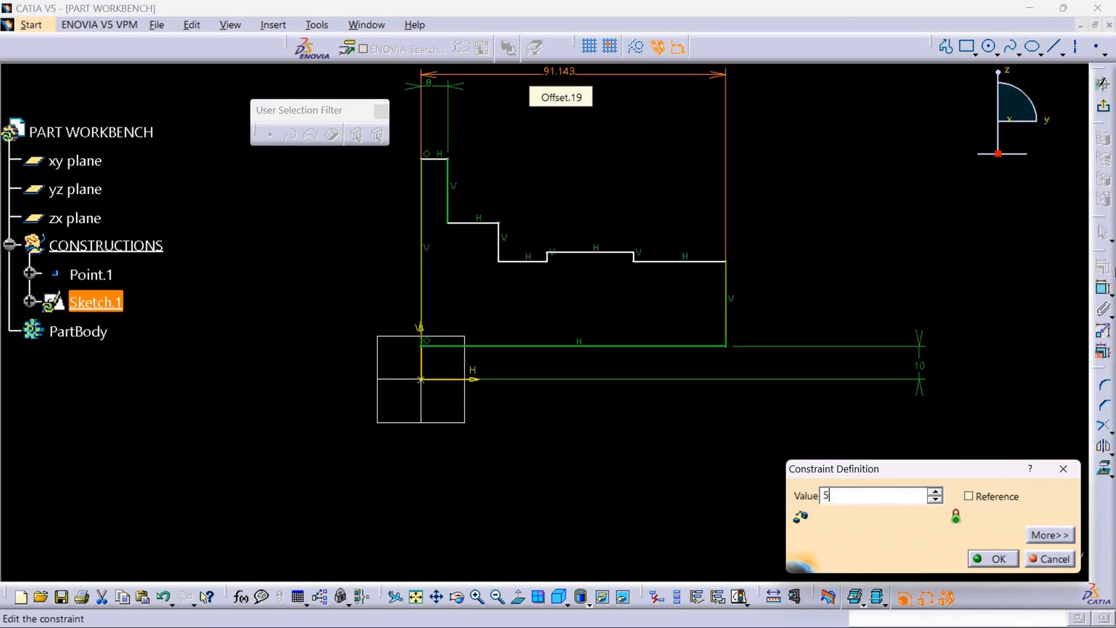
{"action": "key", "text": "Return"}
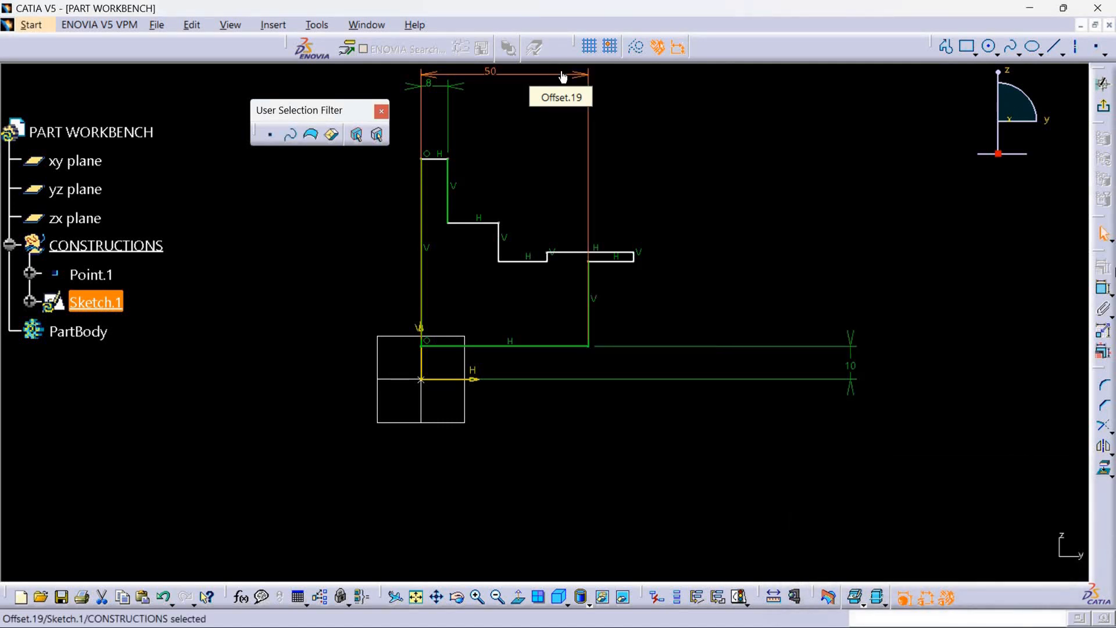
{"action": "left_click", "coordinate": [696, 183]}
{"action": "middle_click_drag", "start_coordinate": [628, 181], "coordinate": [621, 276]}
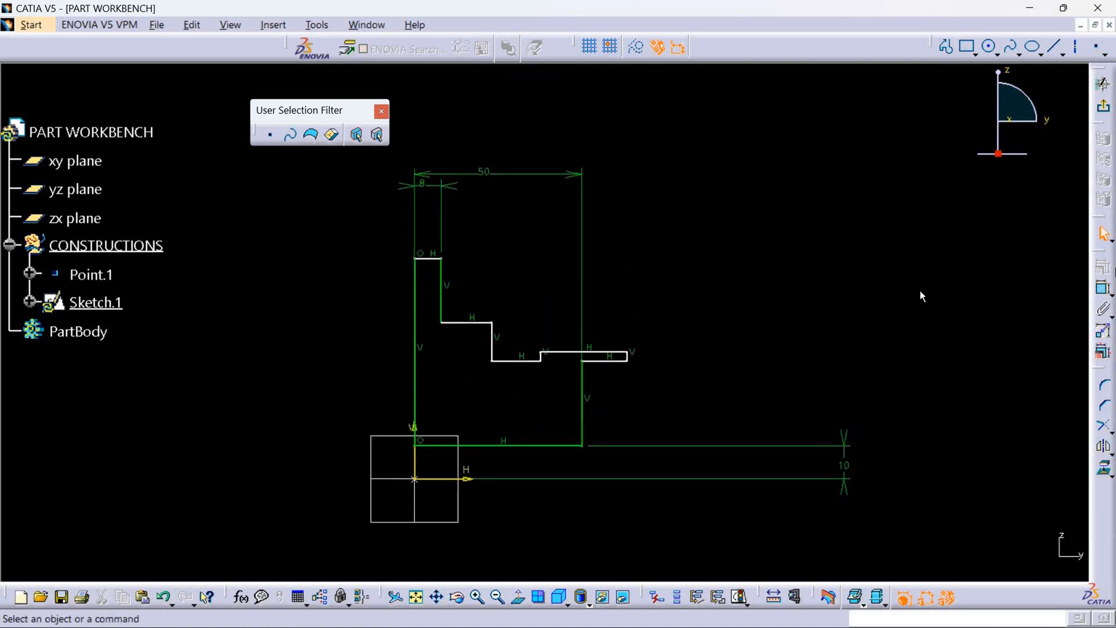
{"action": "key", "text": "ctrl+z"}
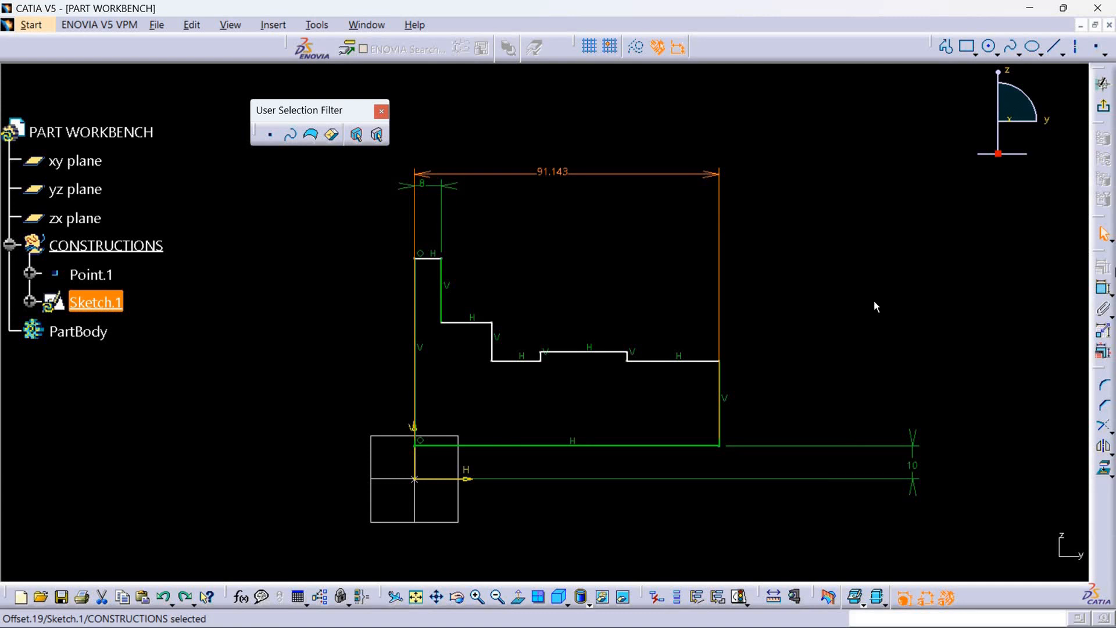
{"action": "left_click", "coordinate": [888, 298]}
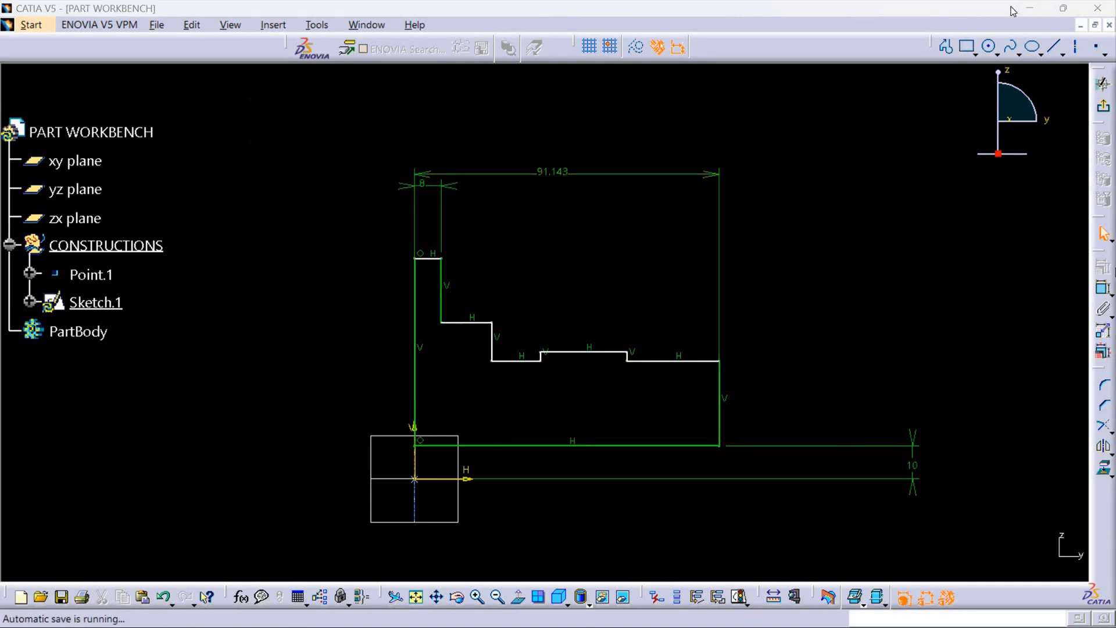
Consult the reference drawing, return to the CATIA sketch, and dimension the outermost upper horizontal edge at 17 mm from the horizontal axis.
{"action": "left_click", "coordinate": [1030, 9]}
{"action": "left_click", "coordinate": [372, 615]}
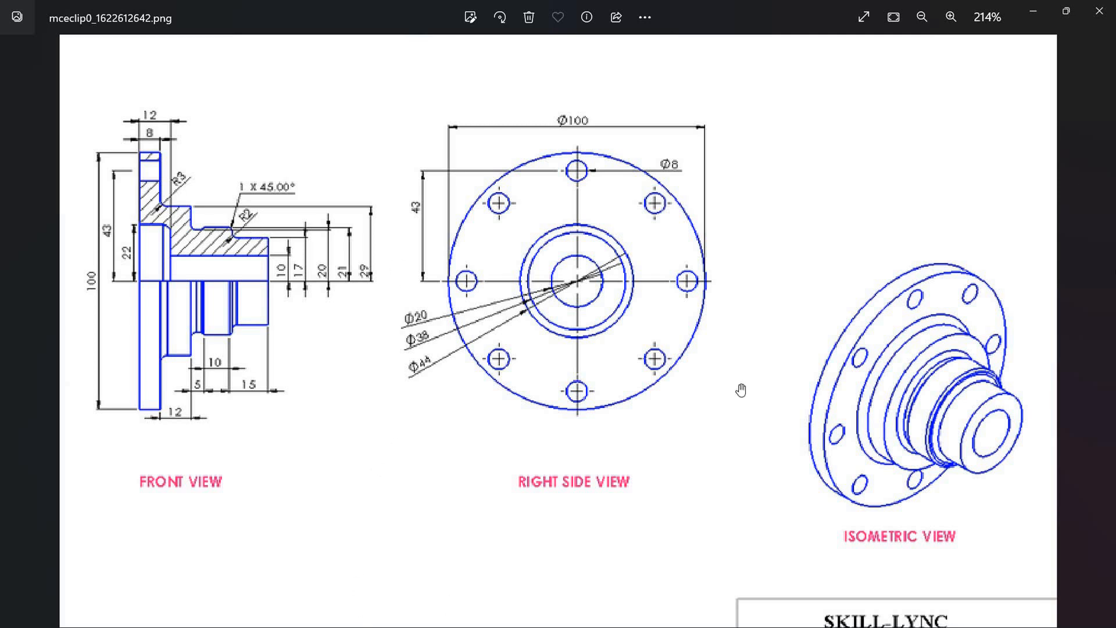
{"action": "left_click", "coordinate": [1036, 14]}
{"action": "left_click", "coordinate": [440, 610]}
{"action": "left_click", "coordinate": [1103, 288]}
{"action": "left_click", "coordinate": [476, 480]}
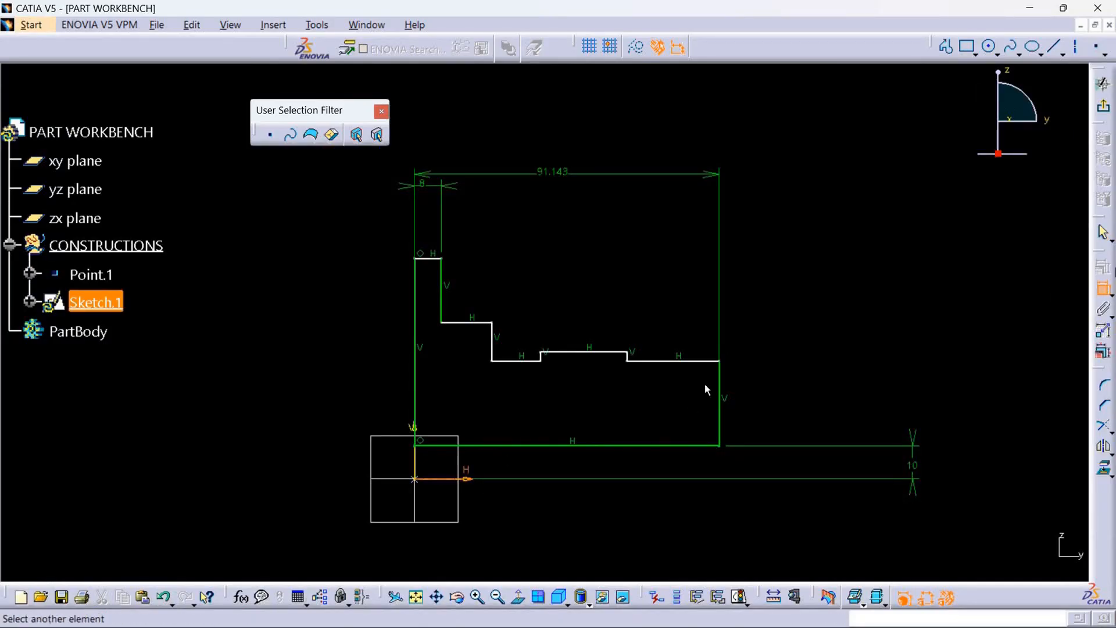
{"action": "left_click", "coordinate": [713, 361]}
{"action": "left_click", "coordinate": [953, 418]}
{"action": "double_click", "coordinate": [958, 417]}
{"action": "key", "text": "BackSpace"}
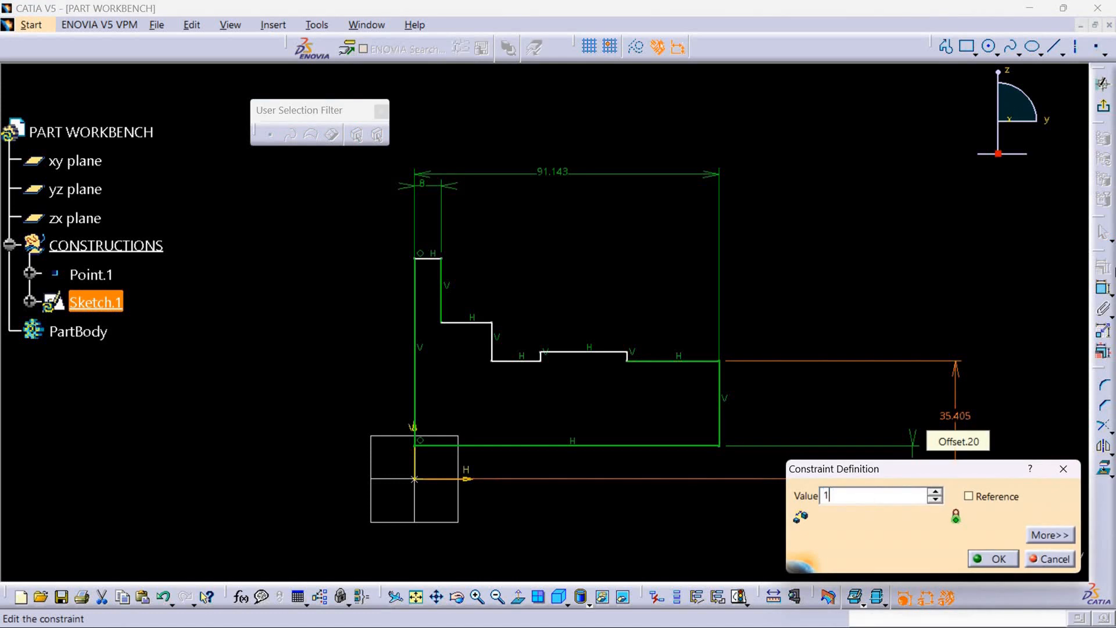
{"action": "key", "text": "Return"}
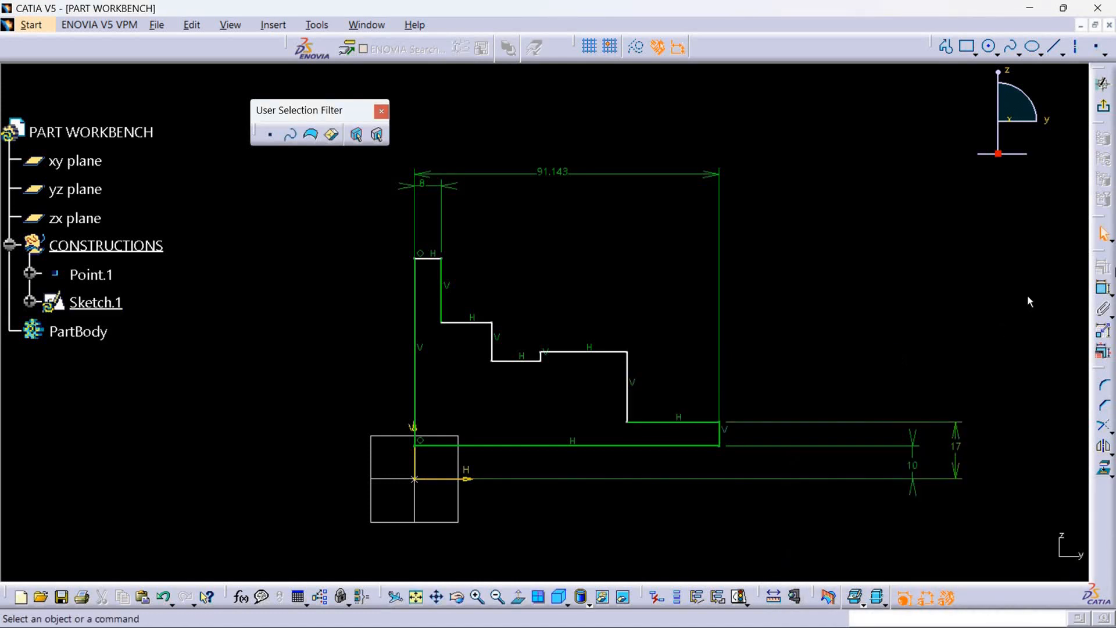
Dimension the raised horizontal edge next to the outermost step at 21 mm from the horizontal axis.
{"action": "left_click", "coordinate": [1103, 289]}
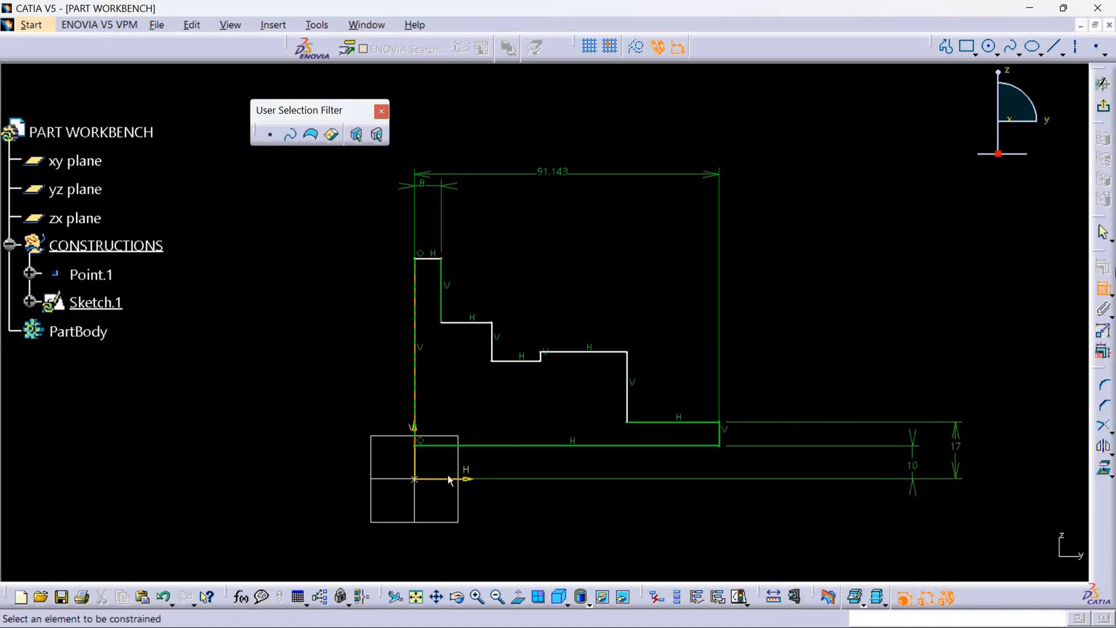
{"action": "left_click", "coordinate": [486, 476]}
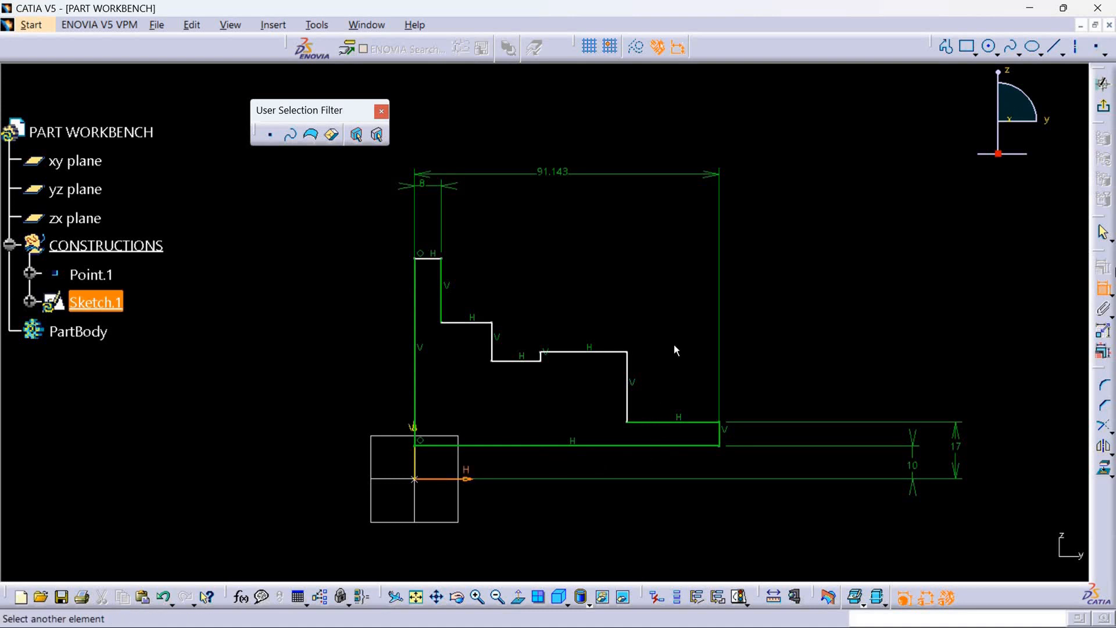
{"action": "left_click", "coordinate": [610, 353]}
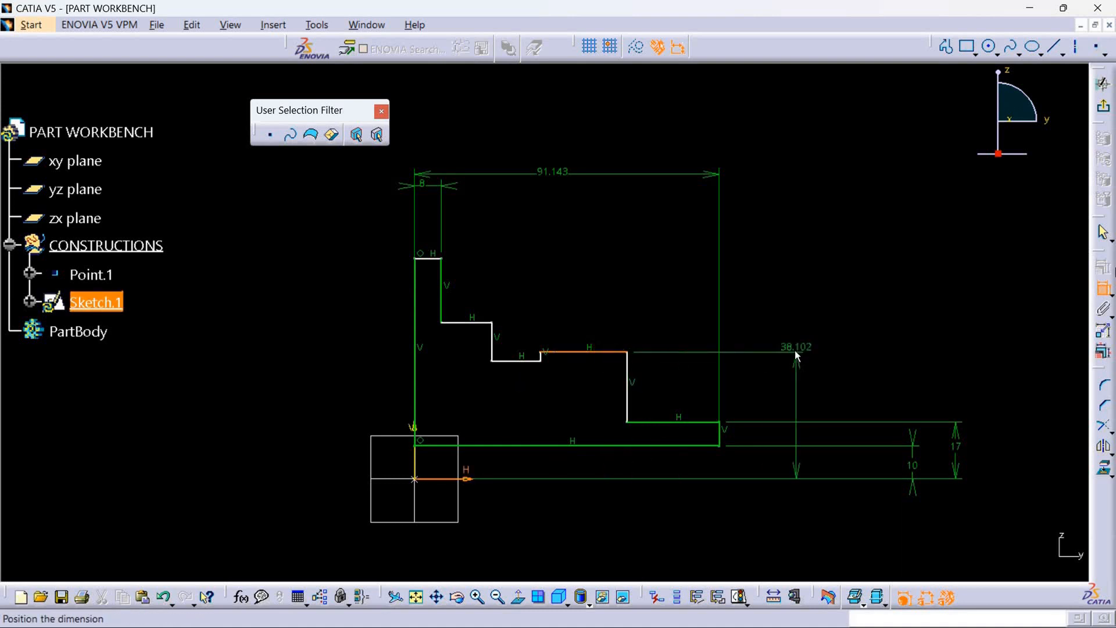
{"action": "left_click", "coordinate": [996, 402]}
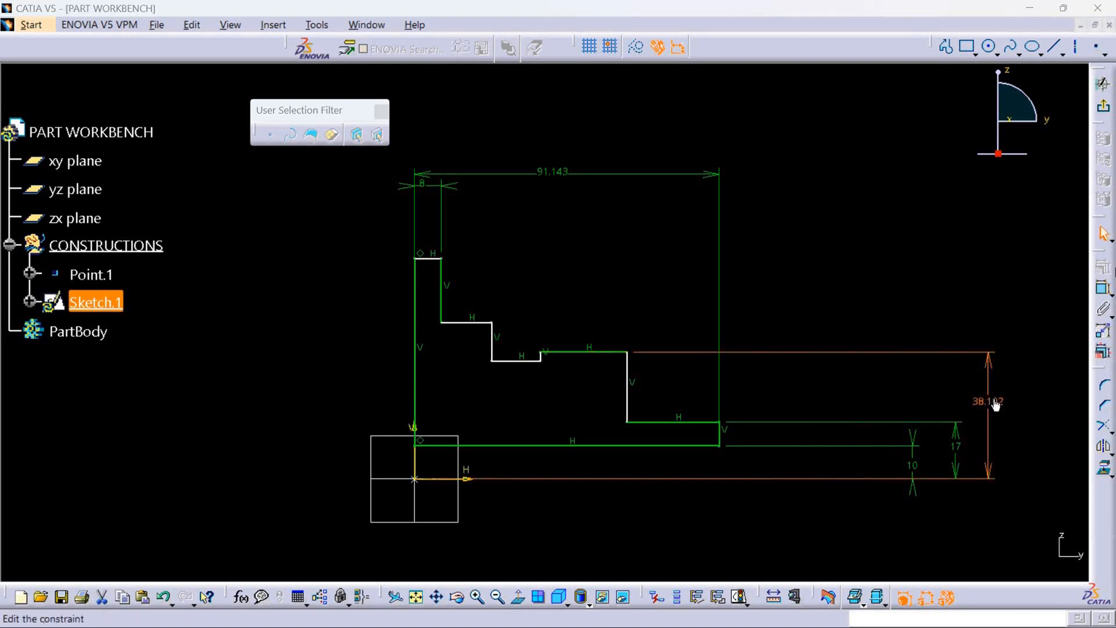
{"action": "double_click", "coordinate": [996, 402]}
{"action": "key", "text": "BackSpace"}
{"action": "key", "text": "Return"}
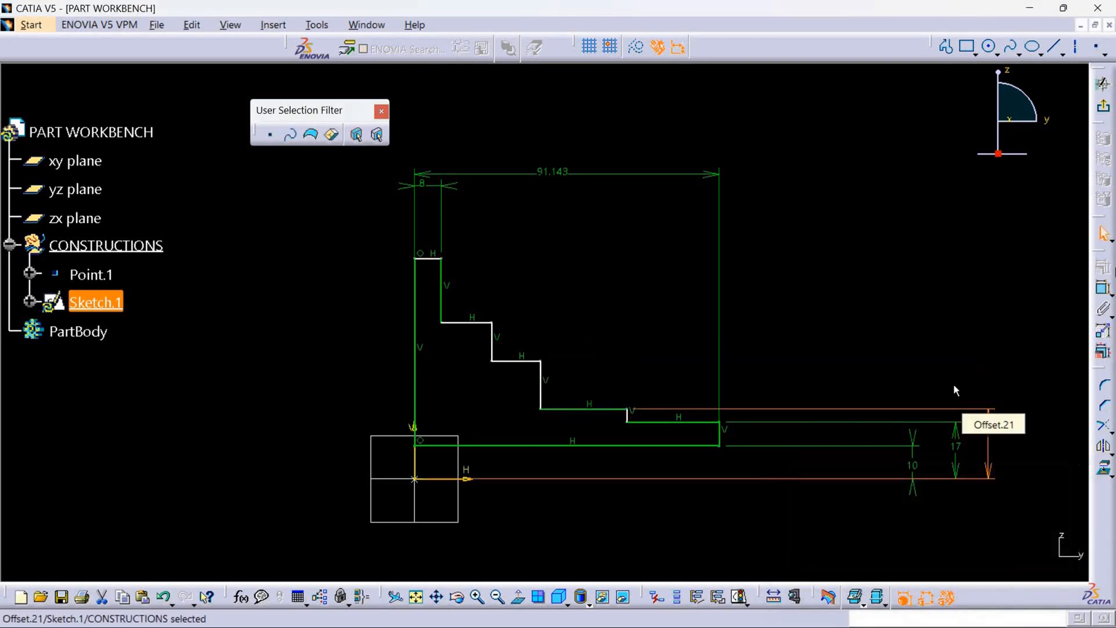
Dimension the short horizontal edge between the raised edge and the second step at 20 mm from the horizontal axis.
{"action": "left_click", "coordinate": [1103, 288]}
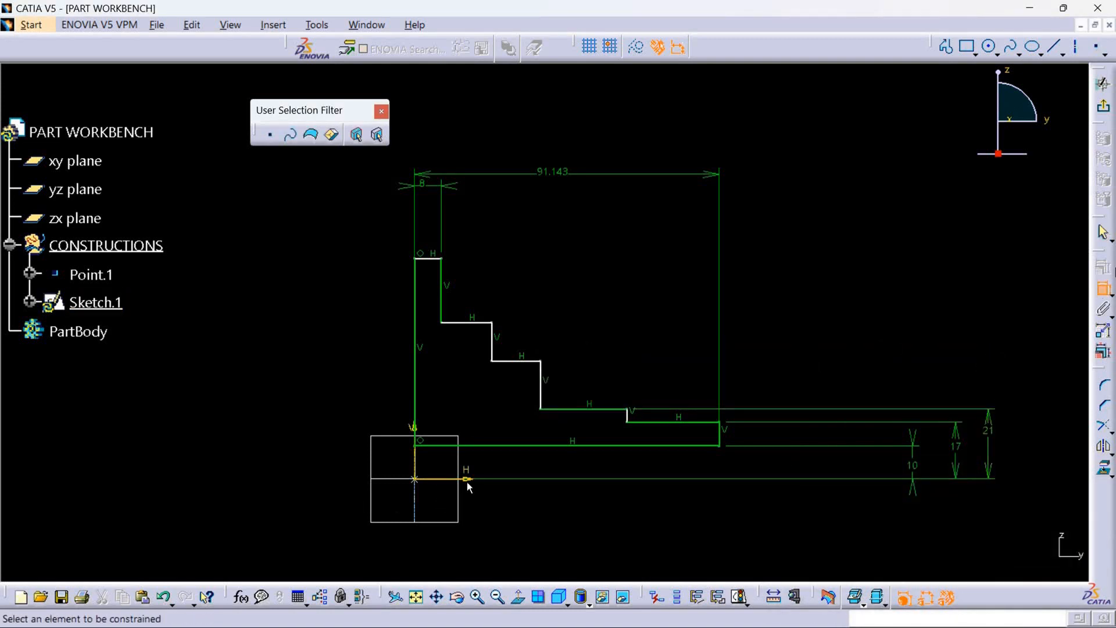
{"action": "left_click", "coordinate": [469, 479]}
{"action": "left_click", "coordinate": [526, 361]}
{"action": "left_click", "coordinate": [1031, 407]}
{"action": "double_click", "coordinate": [1030, 407]}
{"action": "key", "text": "BackSpace"}
{"action": "type", "text": "20"}
{"action": "key", "text": "Return"}
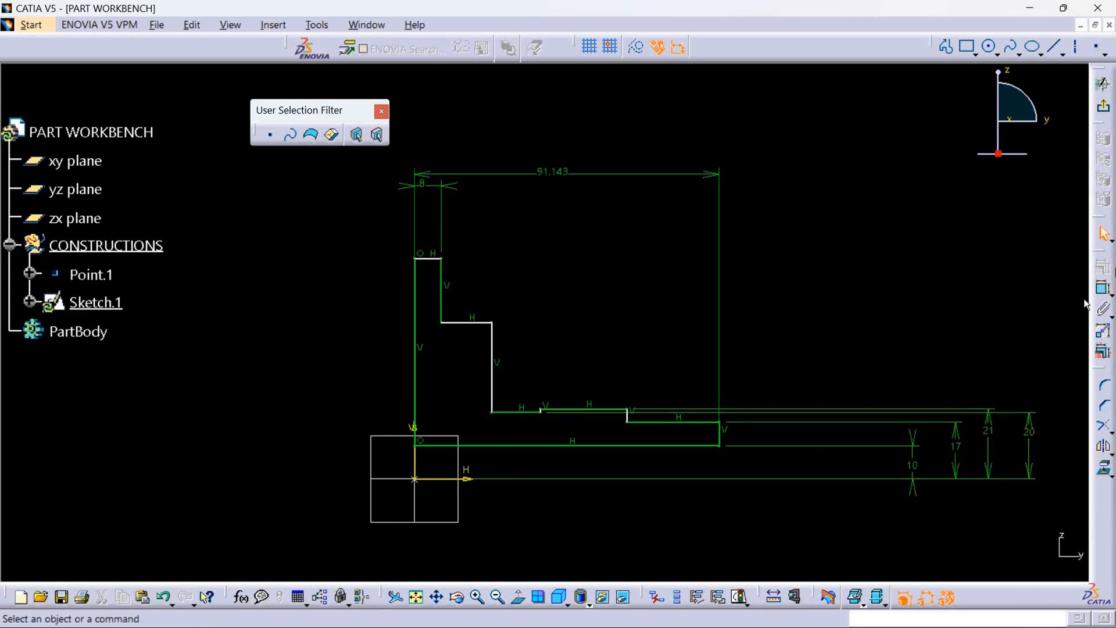
Dimension the second step's horizontal edge, just below the top flange, at 29 mm from the horizontal axis.
{"action": "left_click", "coordinate": [463, 478]}
{"action": "left_click", "coordinate": [482, 325]}
{"action": "left_click", "coordinate": [1061, 384]}
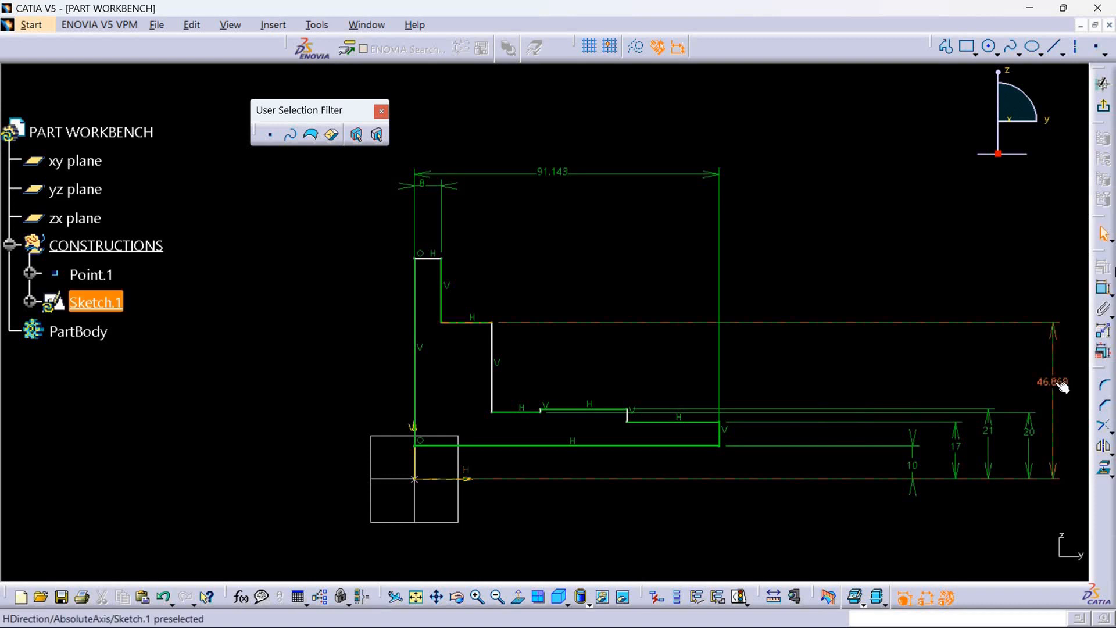
{"action": "double_click", "coordinate": [1060, 386]}
{"action": "key", "text": "BackSpace"}
{"action": "type", "text": "2"}
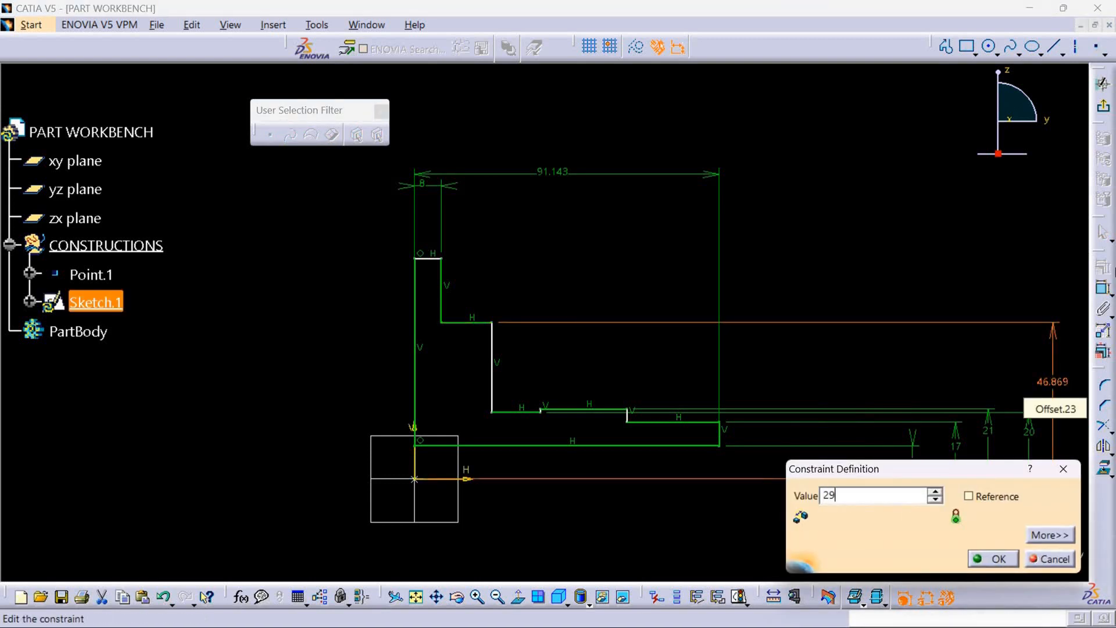
{"action": "type", "text": "9"}
{"action": "key", "text": "Return"}
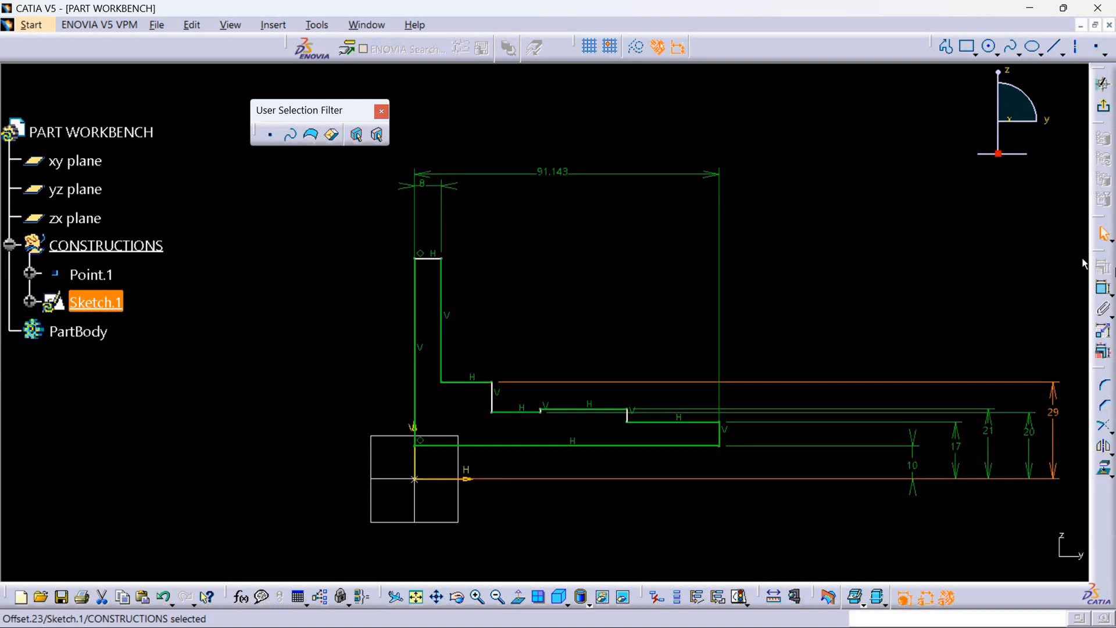
Dimension the profile's topmost horizontal edge at 50 mm from the horizontal axis.
{"action": "left_click", "coordinate": [1103, 288]}
{"action": "left_click", "coordinate": [461, 478]}
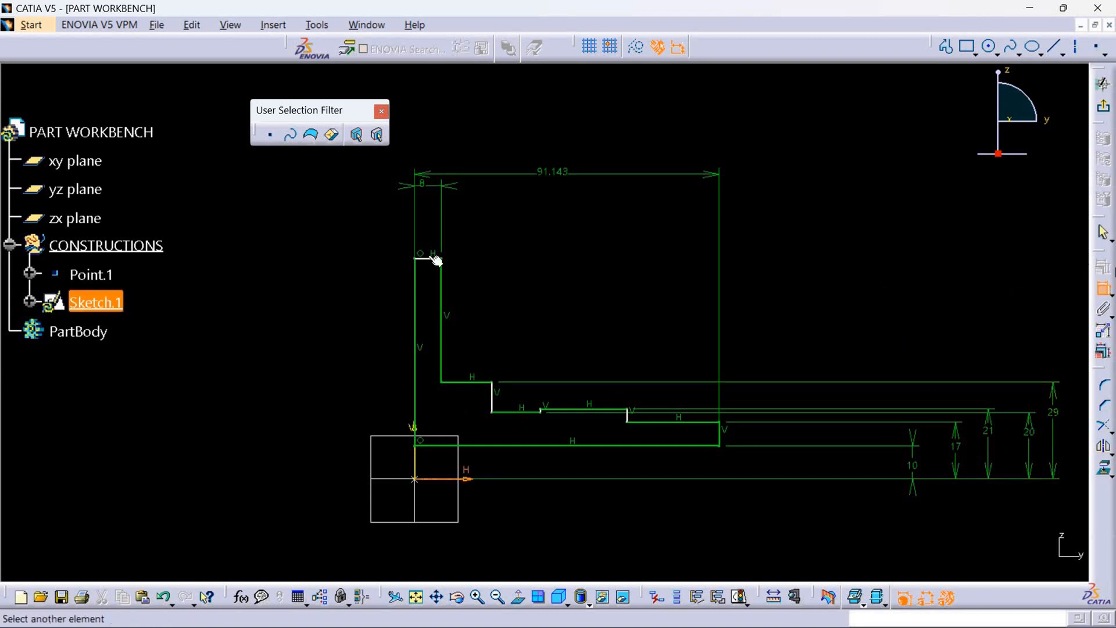
{"action": "left_click", "coordinate": [436, 259]}
{"action": "left_click", "coordinate": [318, 370]}
{"action": "double_click", "coordinate": [322, 368]}
{"action": "key", "text": "BackSpace"}
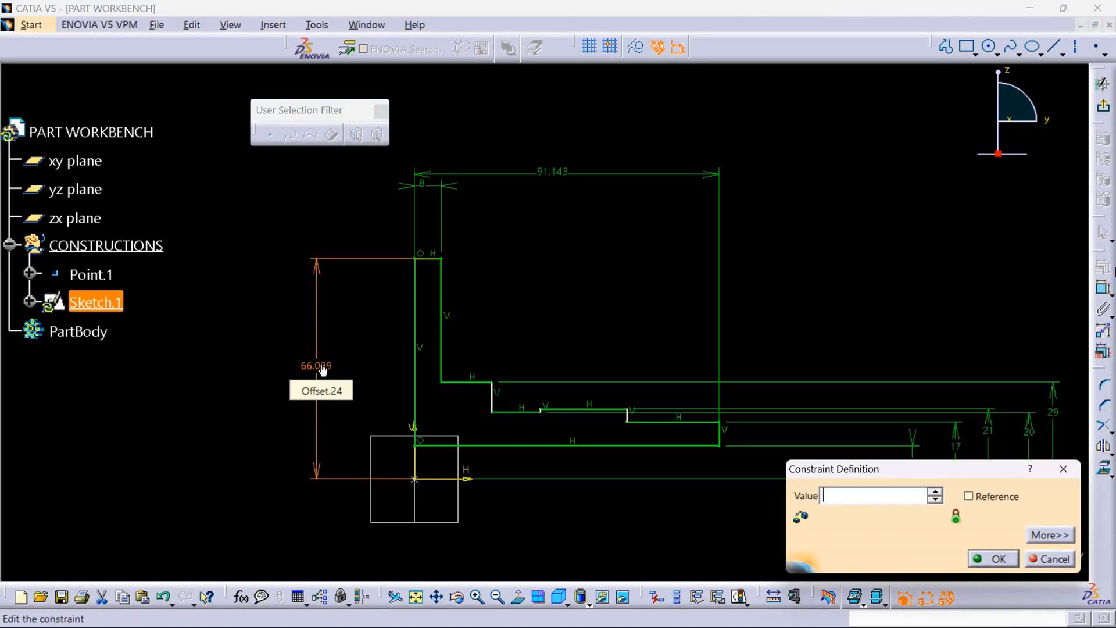
{"action": "type", "text": "50"}
{"action": "key", "text": "Return"}
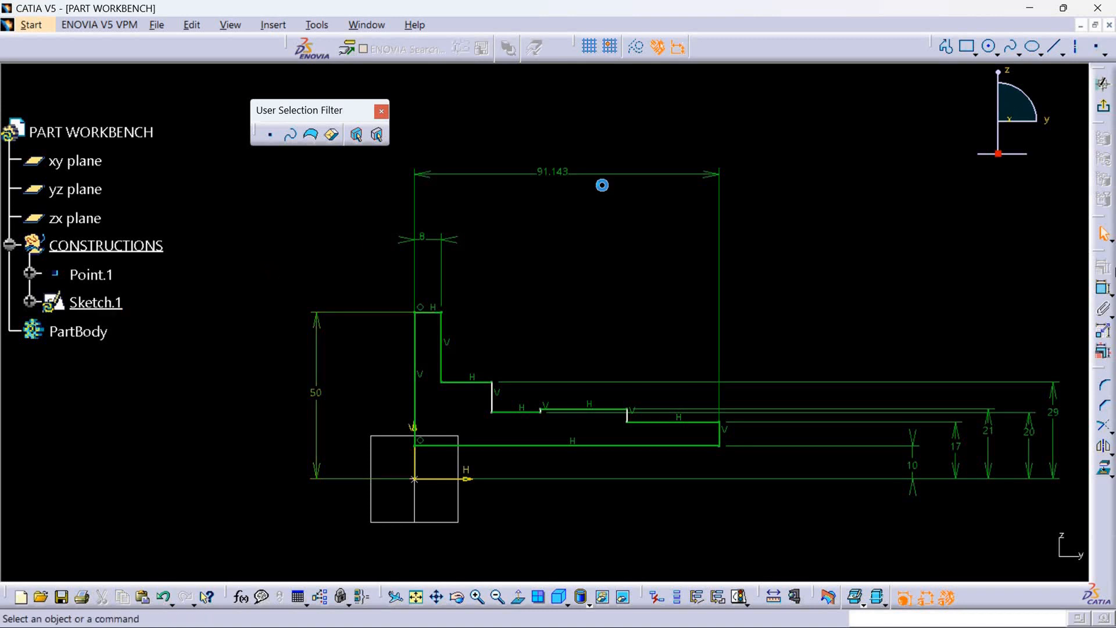
Try to set the profile's overall width dimension to 50 mm, and undo the change.
{"action": "double_click", "coordinate": [558, 172]}
{"action": "key", "text": "BackSpace"}
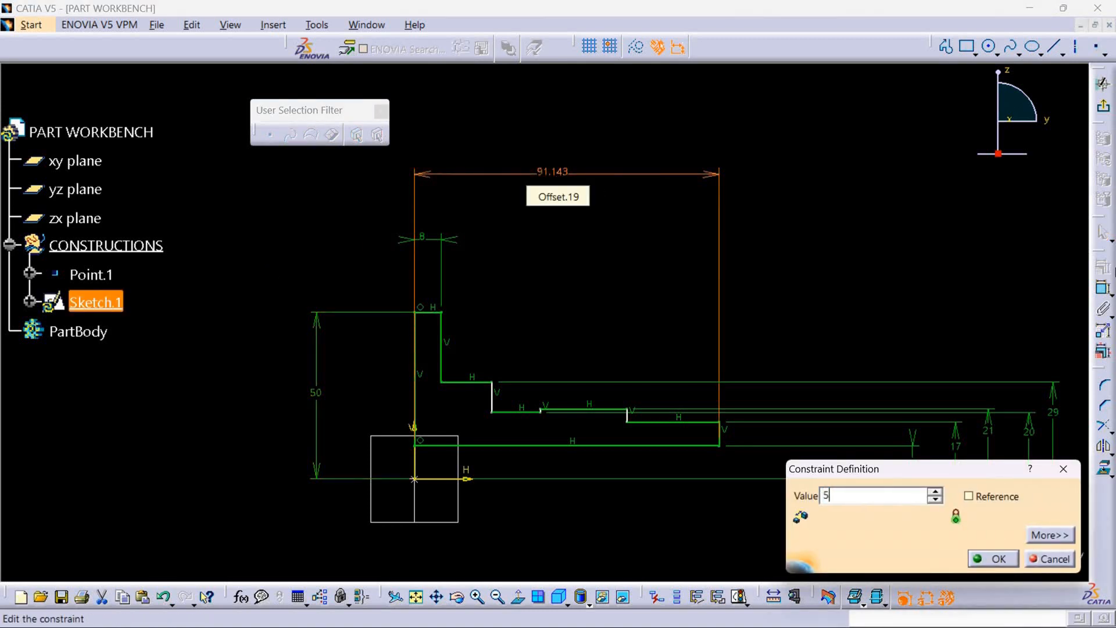
{"action": "key", "text": "Return"}
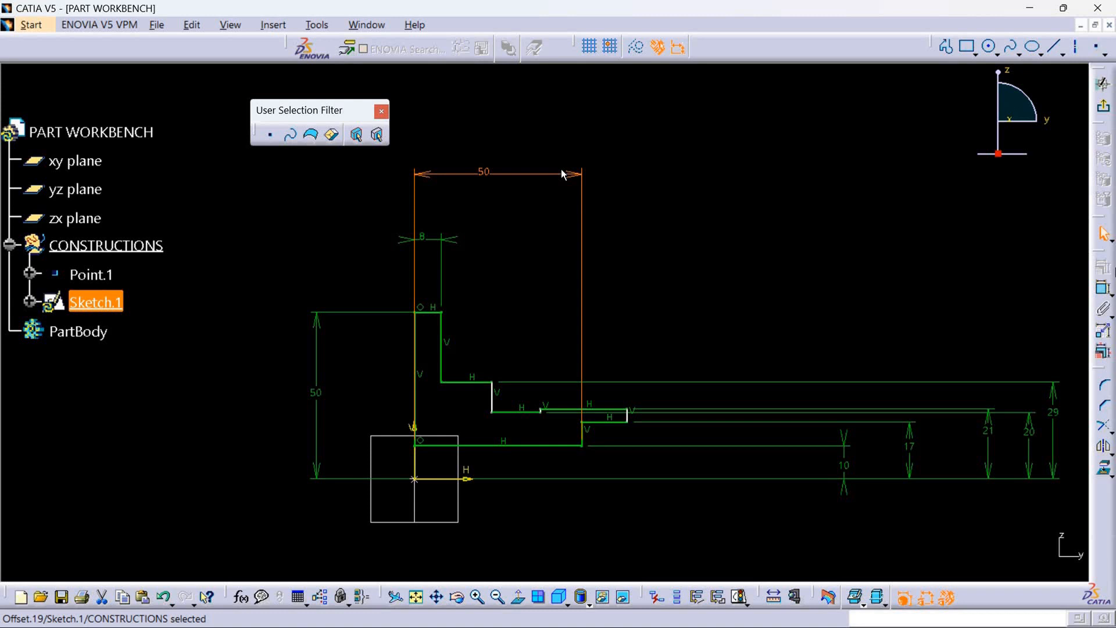
{"action": "key", "text": "ctrl+z"}
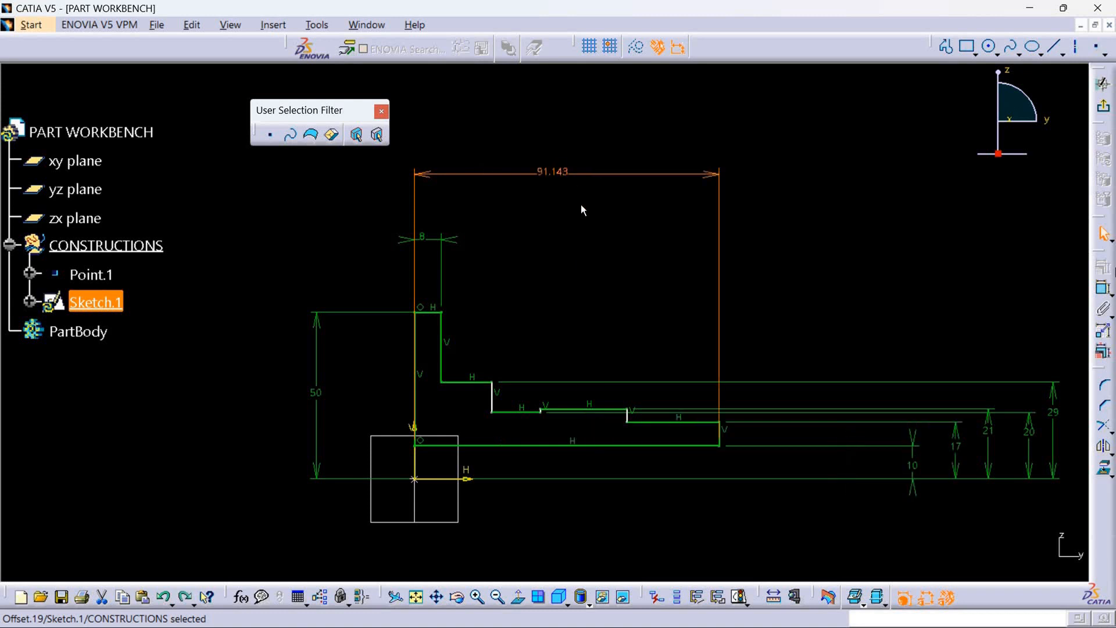
{"action": "left_click", "coordinate": [582, 209]}
Delete the overall width dimension and re-create it between the outermost vertical edge and the profile's vertical edge on the axis.
{"action": "right_click", "coordinate": [563, 170]}
{"action": "left_click", "coordinate": [634, 368]}
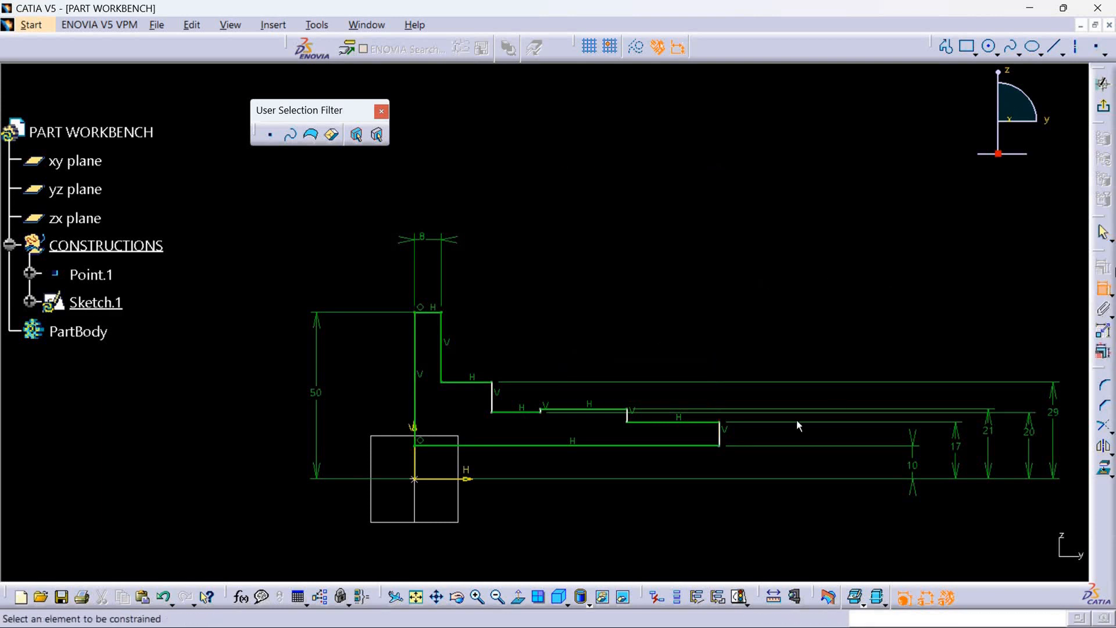
{"action": "left_click", "coordinate": [722, 442]}
{"action": "left_click", "coordinate": [414, 427]}
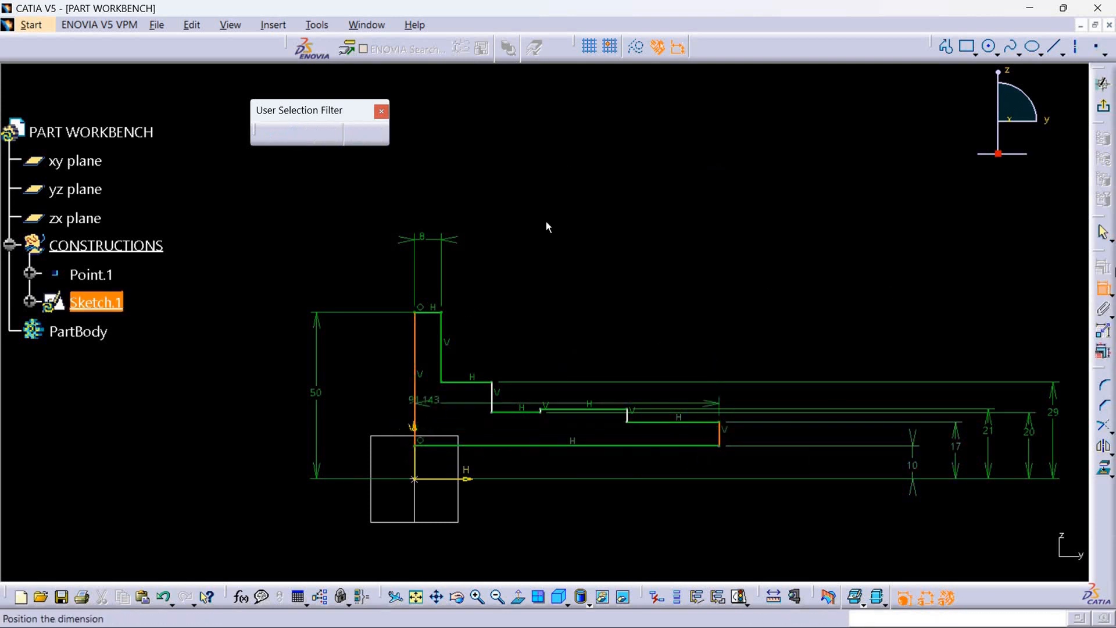
{"action": "left_click", "coordinate": [563, 164]}
Try to set the re-created overall width dimension to 50 mm, and undo the value change.
{"action": "double_click", "coordinate": [562, 164]}
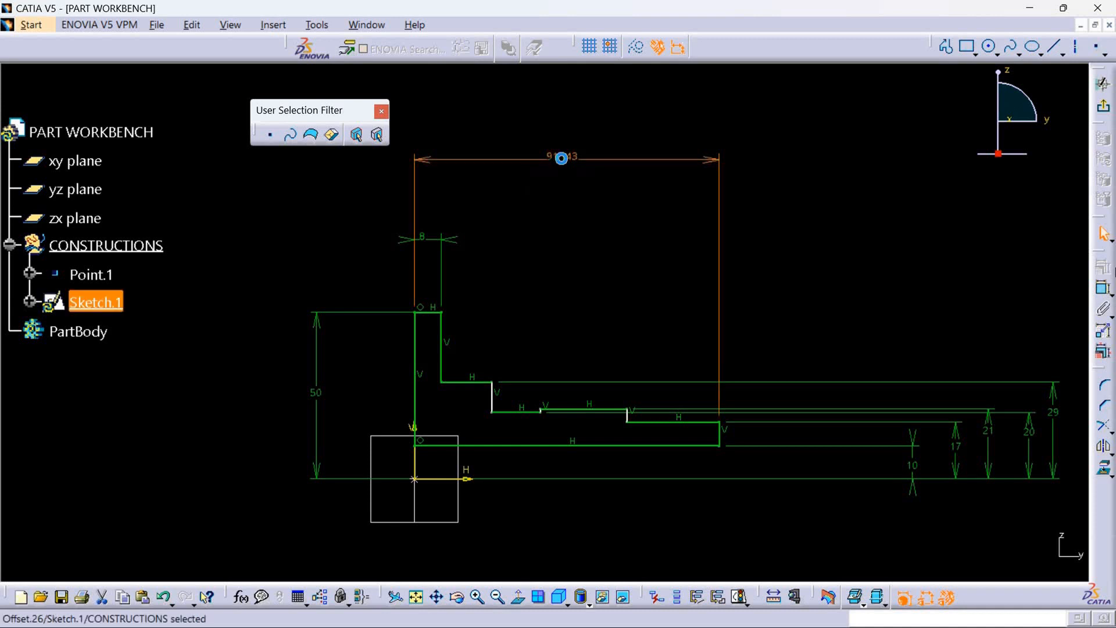
{"action": "key", "text": "BackSpace"}
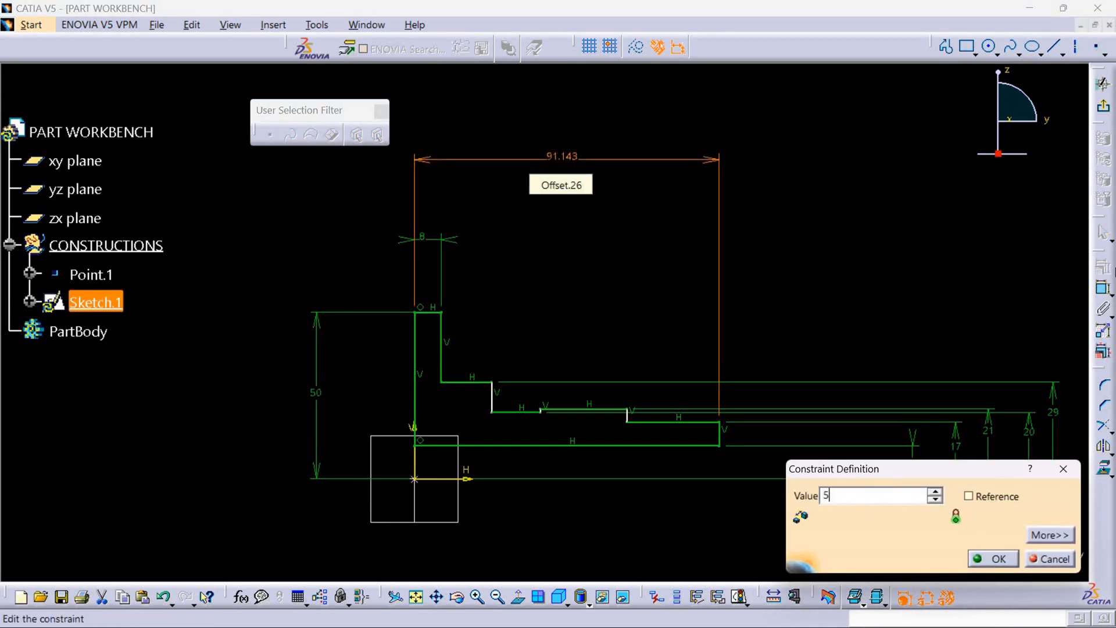
{"action": "key", "text": "Return"}
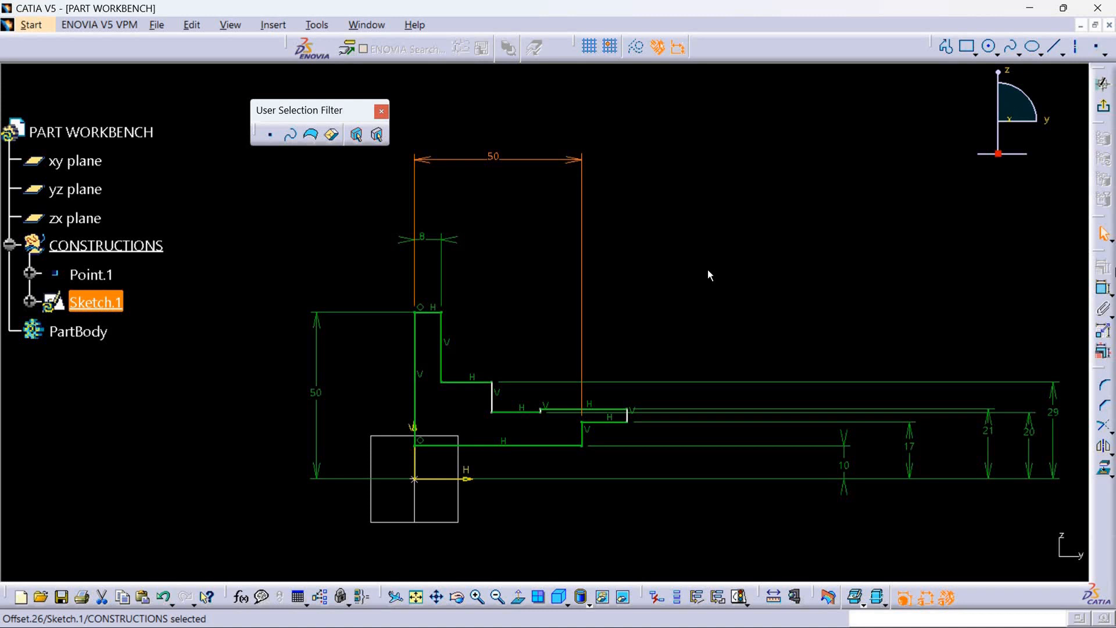
{"action": "left_click", "coordinate": [841, 258]}
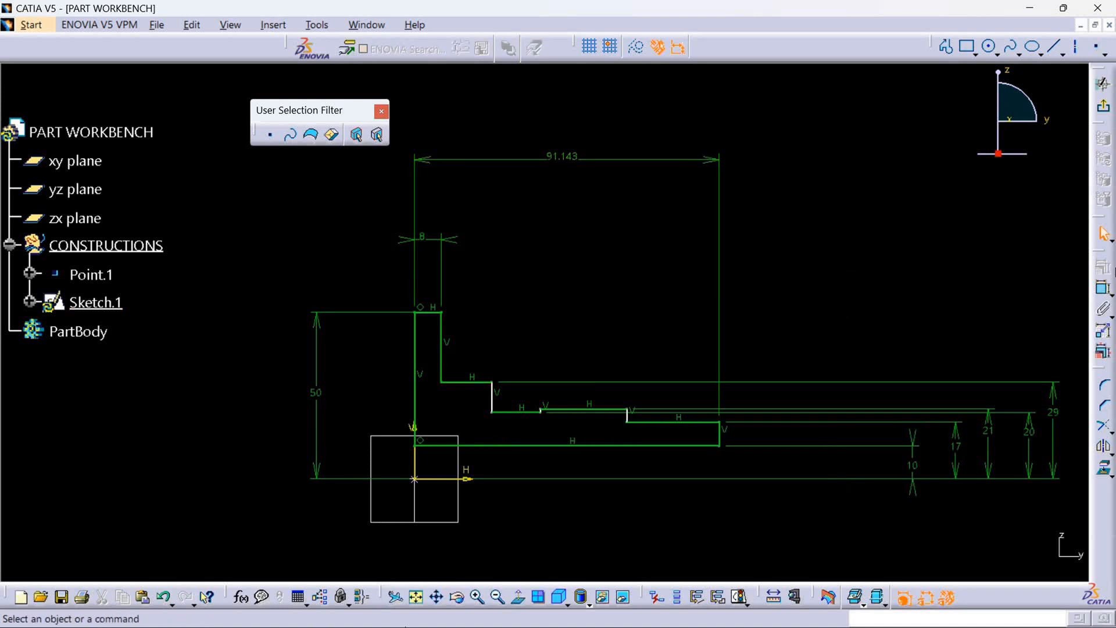
Check the step lengths in the reference drawing, and dimension the second step's horizontal edge with a length of 12 mm.
{"action": "left_click", "coordinate": [1030, 8]}
{"action": "left_click", "coordinate": [384, 610]}
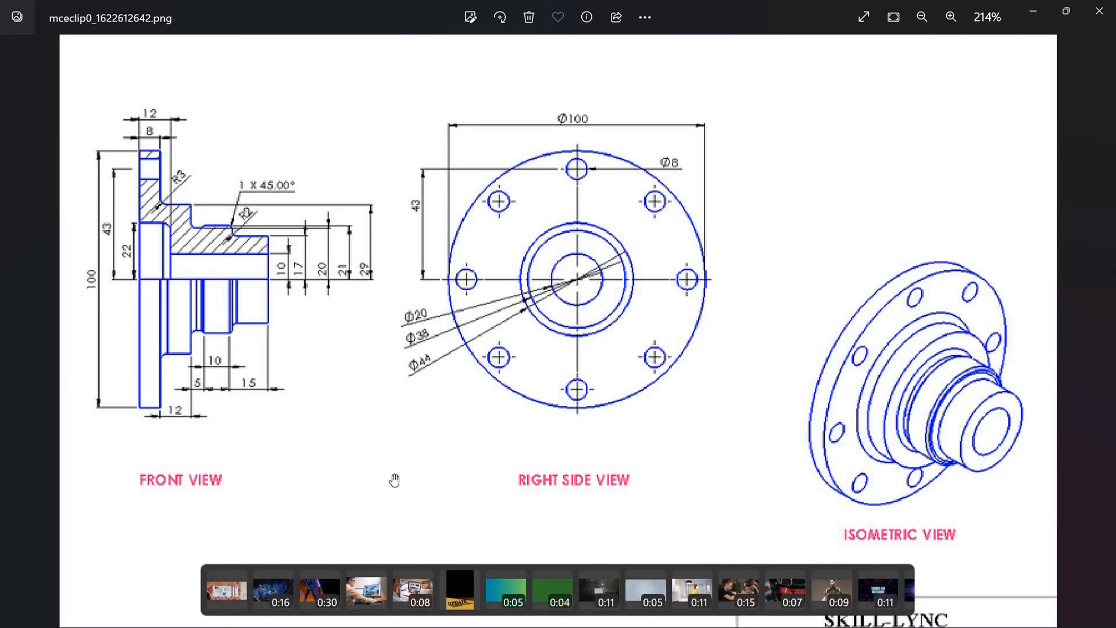
{"action": "left_click", "coordinate": [1033, 11]}
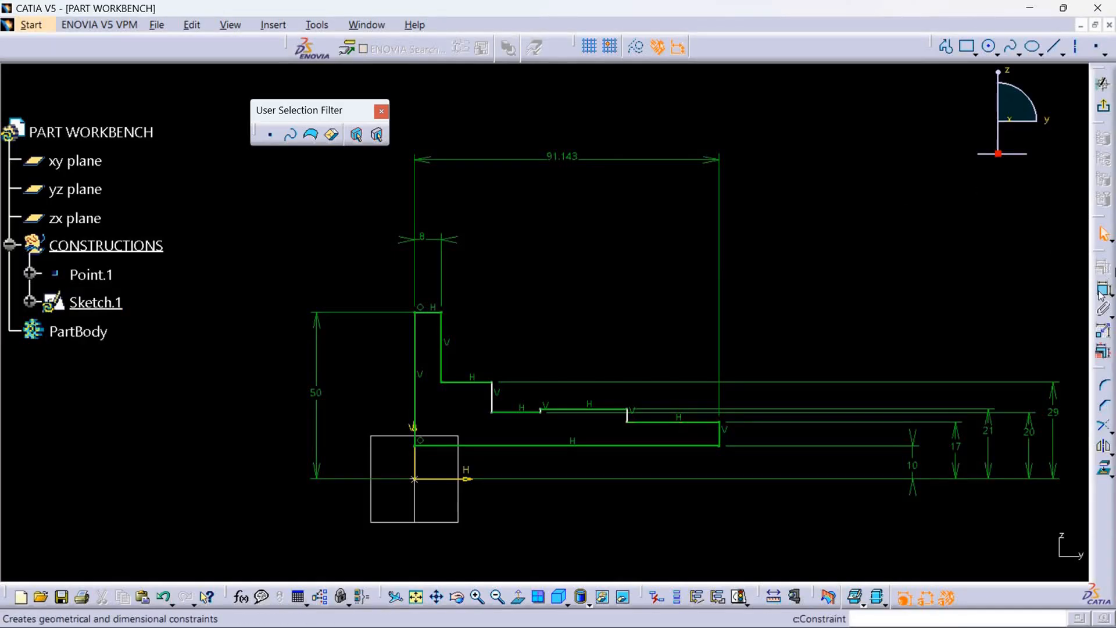
{"action": "left_click", "coordinate": [465, 382]}
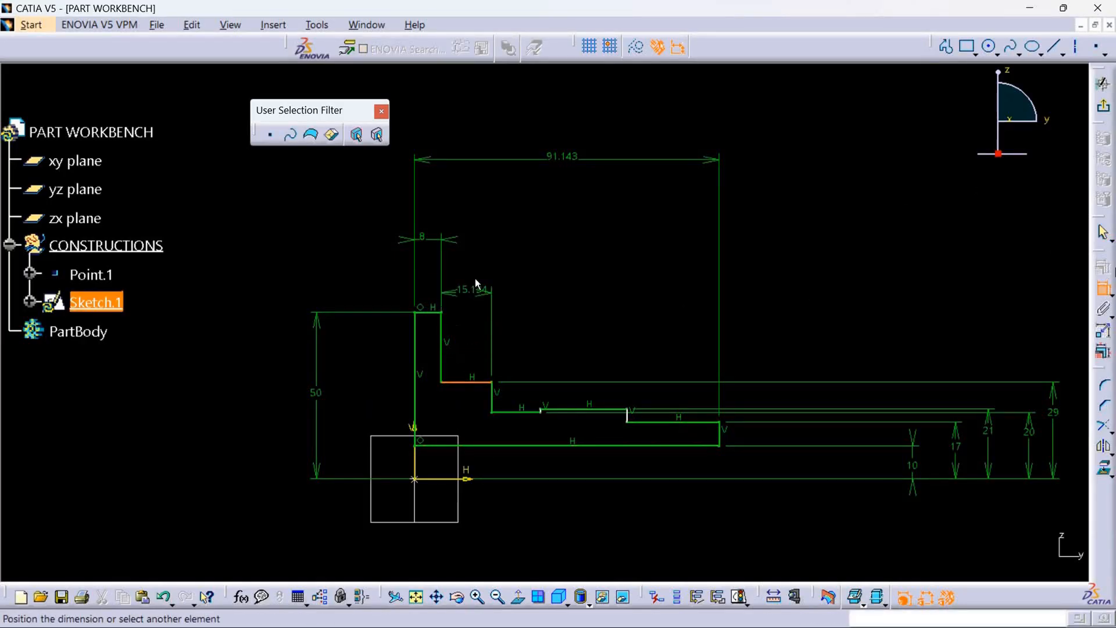
{"action": "left_click", "coordinate": [471, 226]}
{"action": "double_click", "coordinate": [470, 220]}
{"action": "type", "text": "12"}
{"action": "key", "text": "Return"}
{"action": "left_click", "coordinate": [543, 250]}
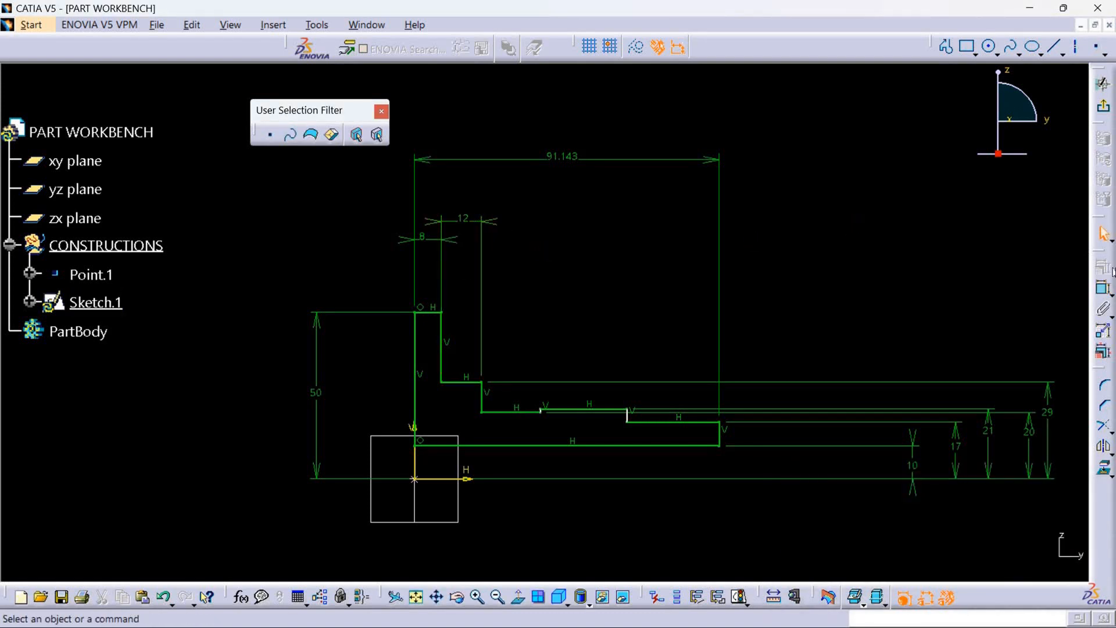
Dimension the length of the recessed horizontal edge beside the second step and set it to 5 mm.
{"action": "left_click", "coordinate": [1104, 289]}
{"action": "left_click", "coordinate": [535, 413]}
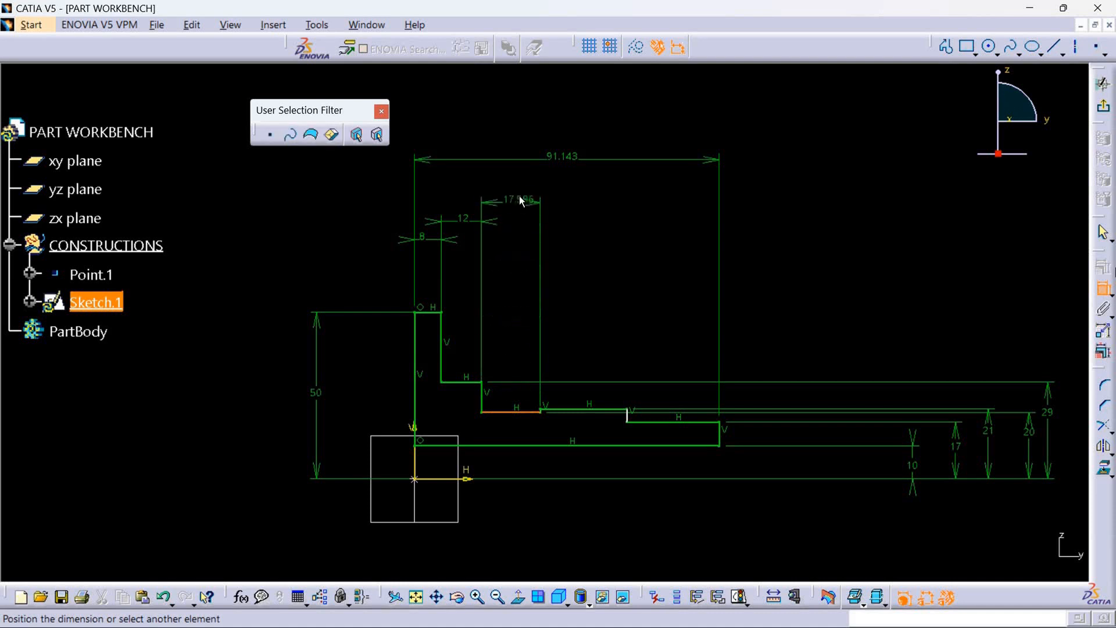
{"action": "left_click", "coordinate": [511, 198]}
{"action": "double_click", "coordinate": [512, 197]}
{"action": "type", "text": "5"}
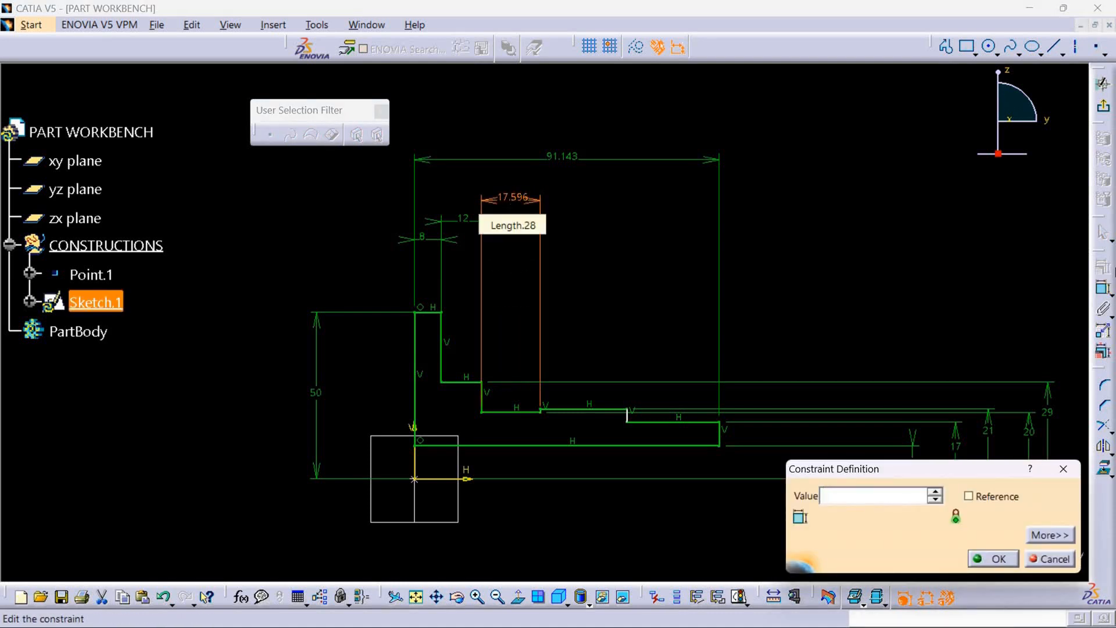
{"action": "key", "text": "Return"}
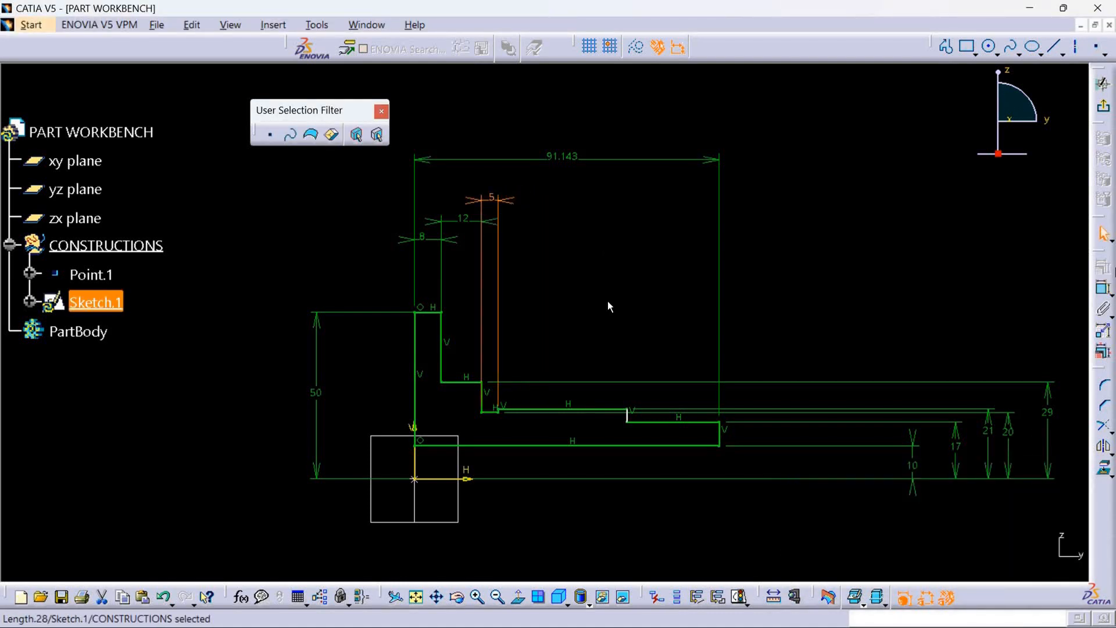
{"action": "left_click", "coordinate": [611, 313]}
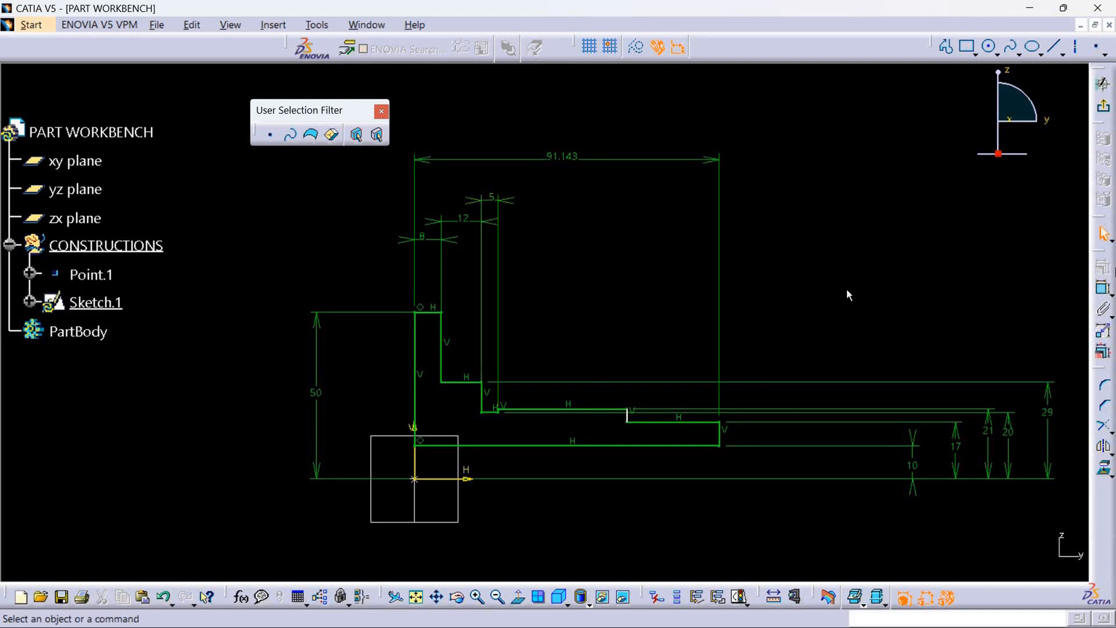
Check the step lengths in the reference drawing, and dimension the horizontal edge after the 5 mm recess with a length of 10 mm.
{"action": "left_click", "coordinate": [1029, 7]}
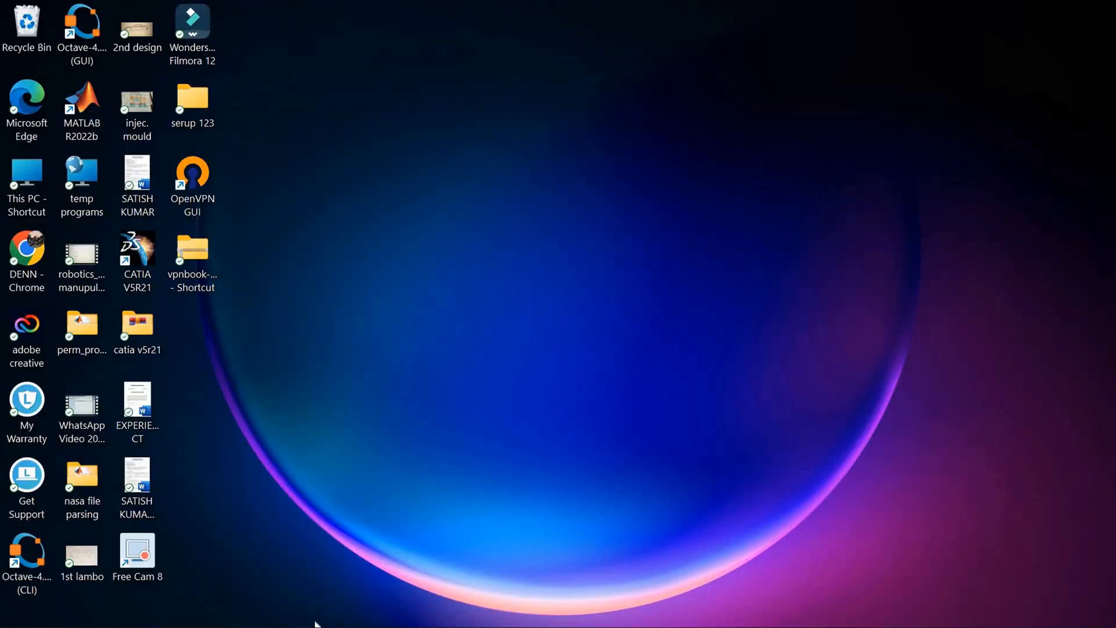
{"action": "left_click", "coordinate": [375, 609]}
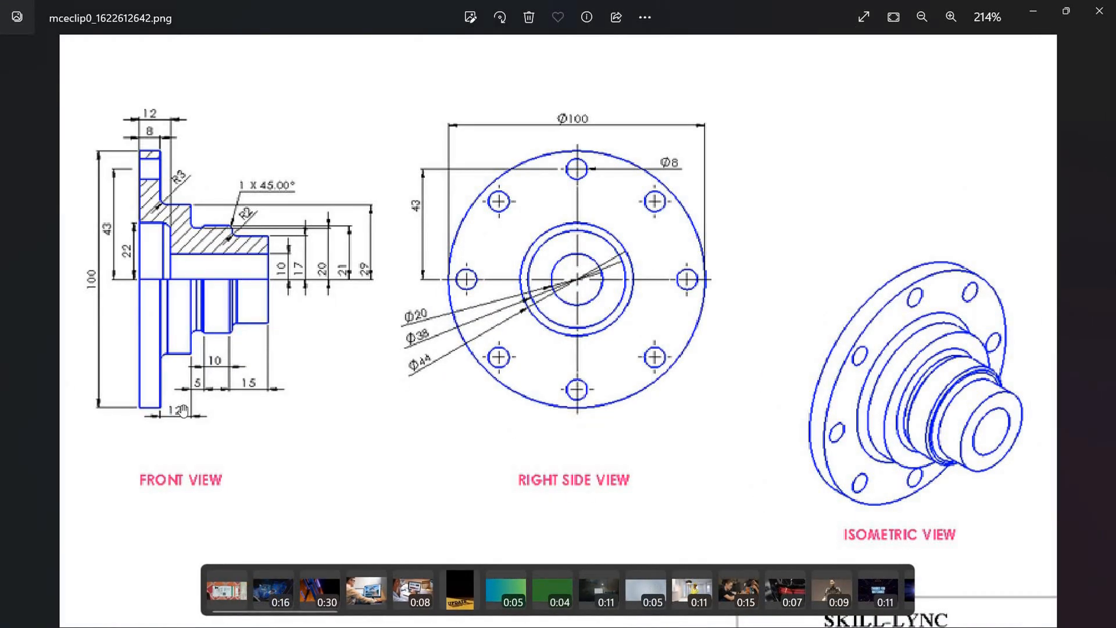
{"action": "left_click", "coordinate": [1033, 11]}
{"action": "left_click", "coordinate": [376, 609]}
{"action": "left_click", "coordinate": [1033, 10]}
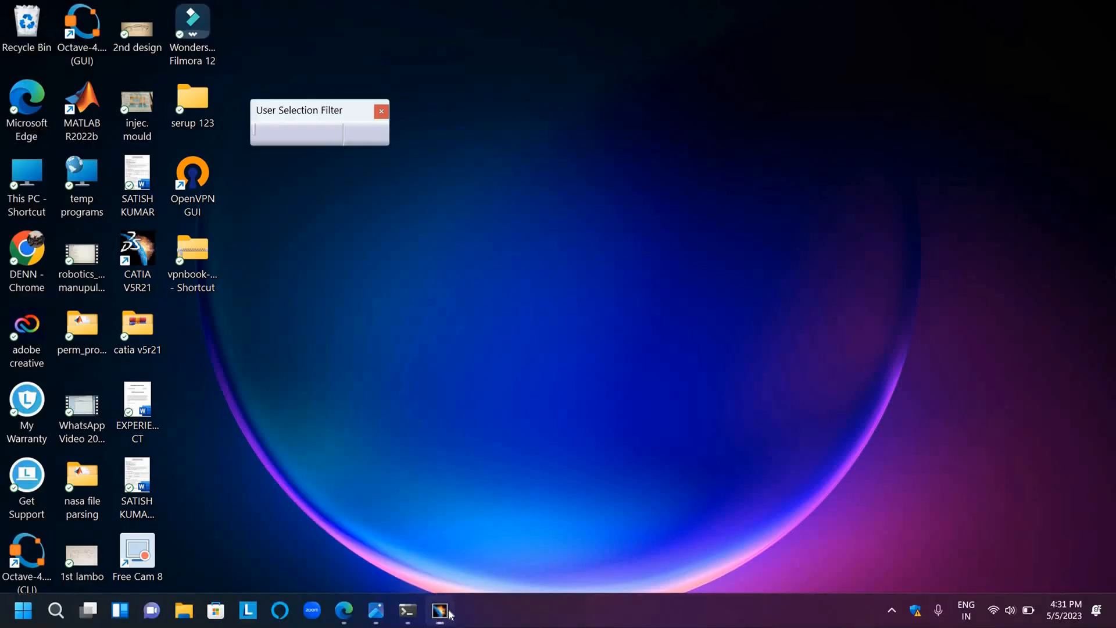
{"action": "left_click", "coordinate": [440, 609]}
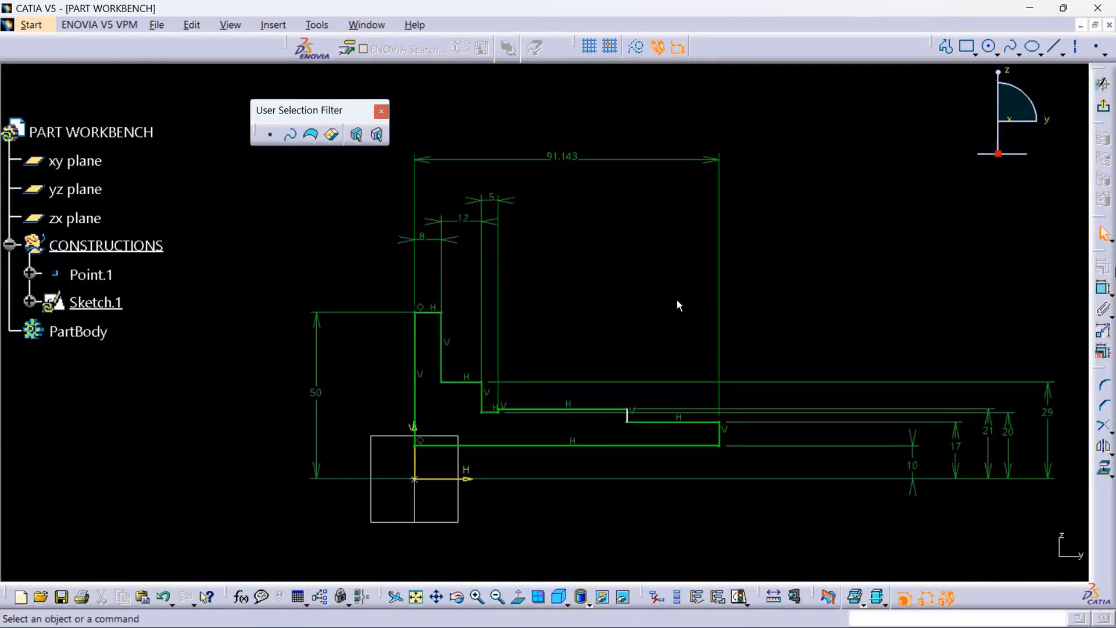
{"action": "left_click", "coordinate": [1096, 294]}
{"action": "left_click", "coordinate": [568, 410]}
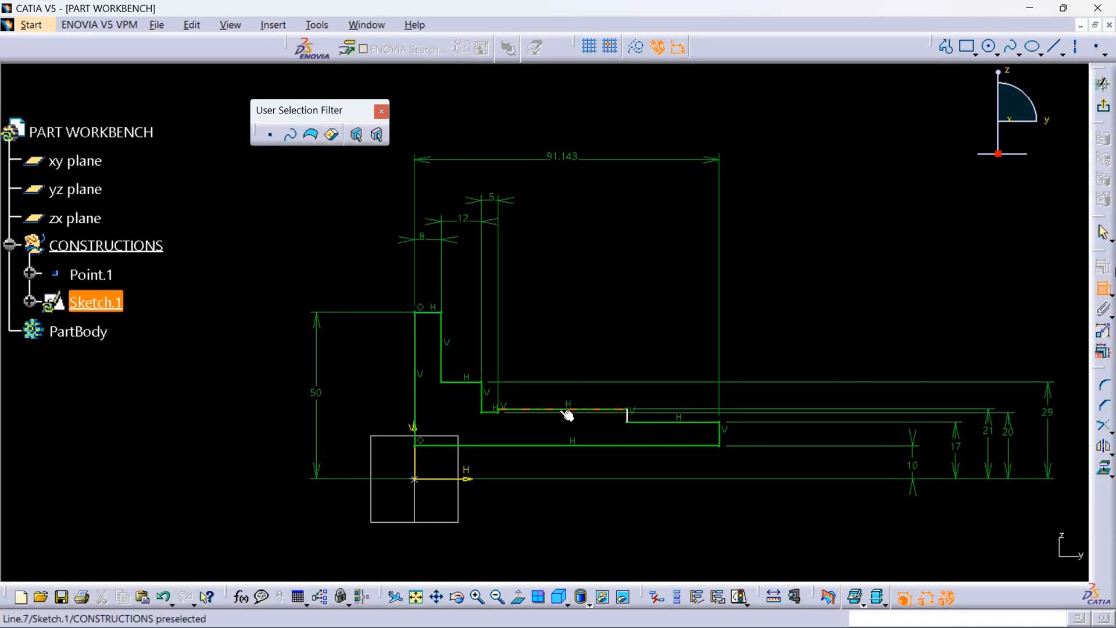
{"action": "left_click", "coordinate": [560, 182]}
{"action": "double_click", "coordinate": [558, 180]}
{"action": "key", "text": "BackSpace"}
{"action": "key", "text": "Return"}
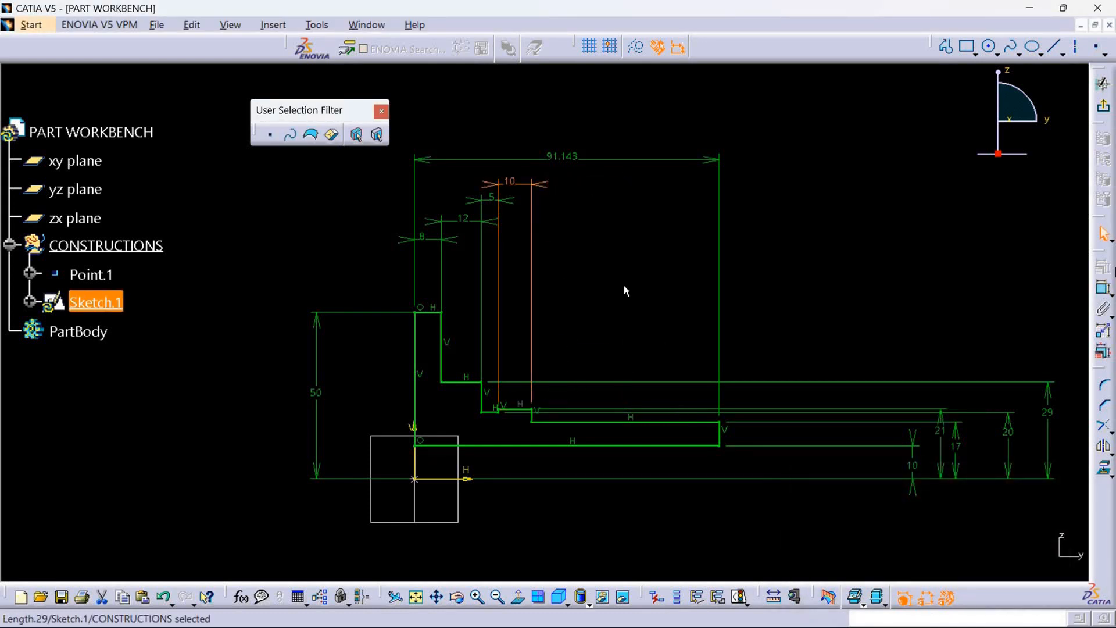
Dimension the length of the last step's upper horizontal edge and set it to 15 mm.
{"action": "left_click", "coordinate": [1103, 289]}
{"action": "left_click", "coordinate": [630, 422]}
{"action": "left_click", "coordinate": [622, 183]}
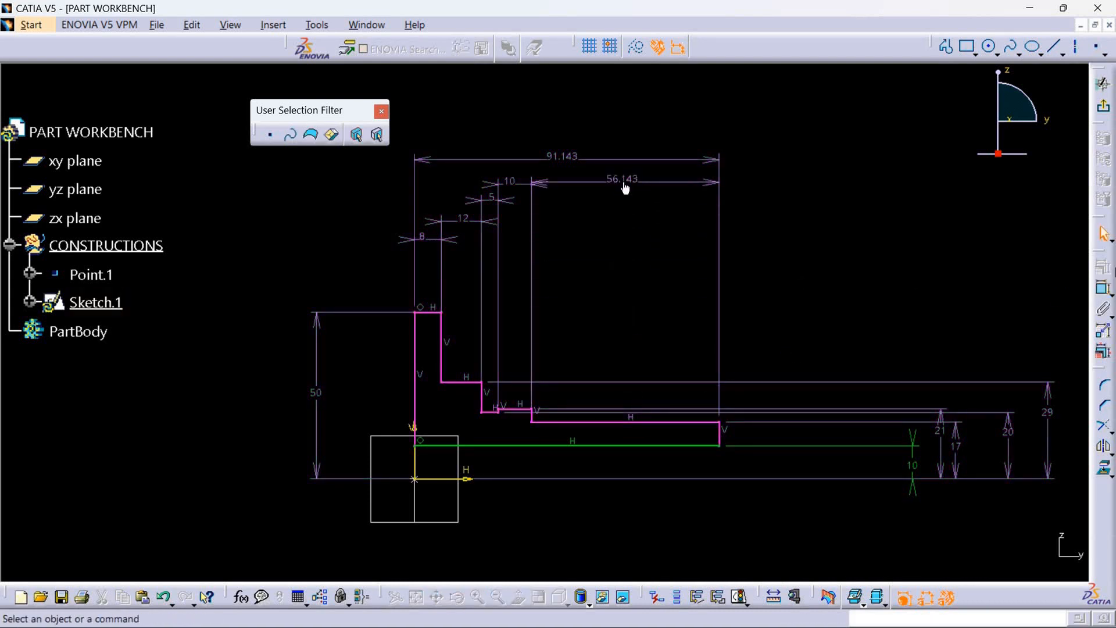
{"action": "double_click", "coordinate": [626, 182]}
{"action": "key", "text": "BackSpace"}
{"action": "type", "text": "1"}
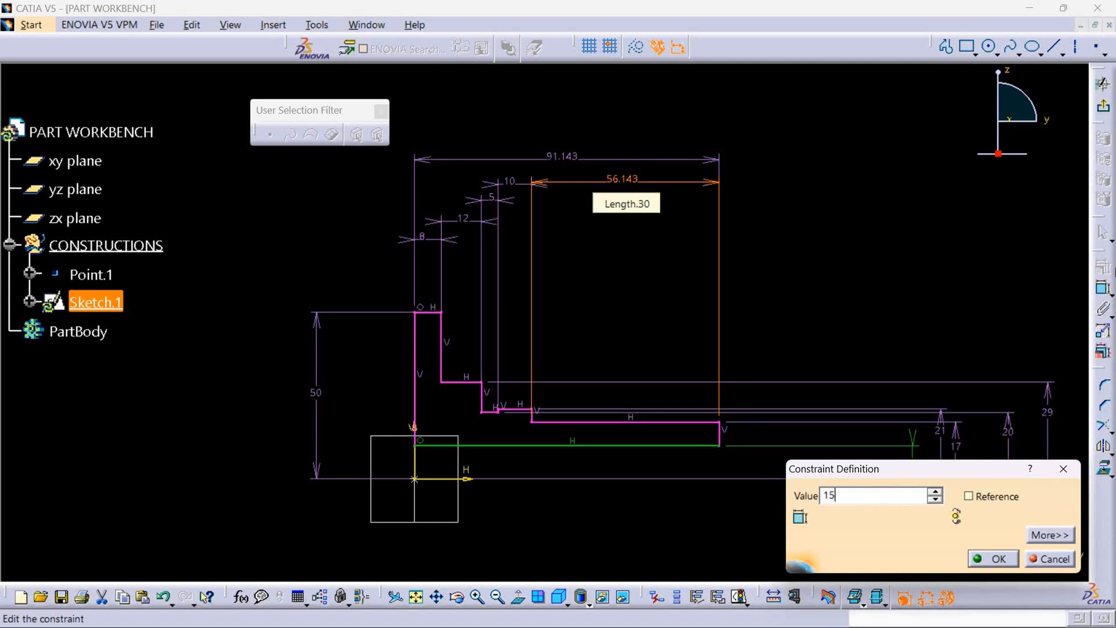
{"action": "type", "text": "5"}
{"action": "key", "text": "Return"}
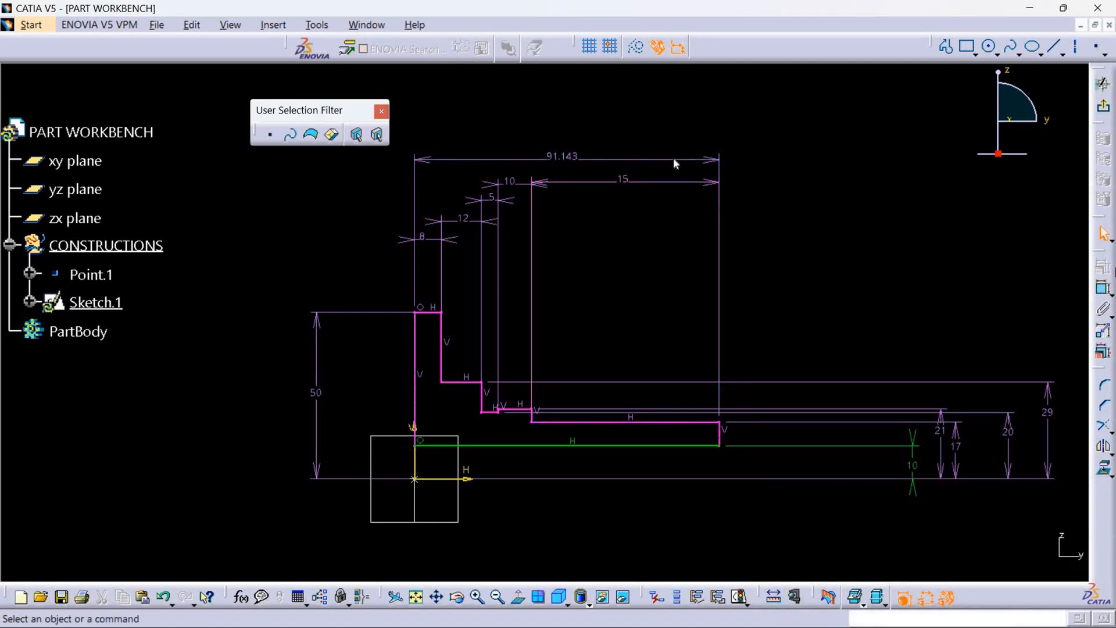
Delete the overall width dimension above the profile so that the step lengths alone define its width.
{"action": "right_click", "coordinate": [673, 158]}
{"action": "left_click", "coordinate": [716, 339]}
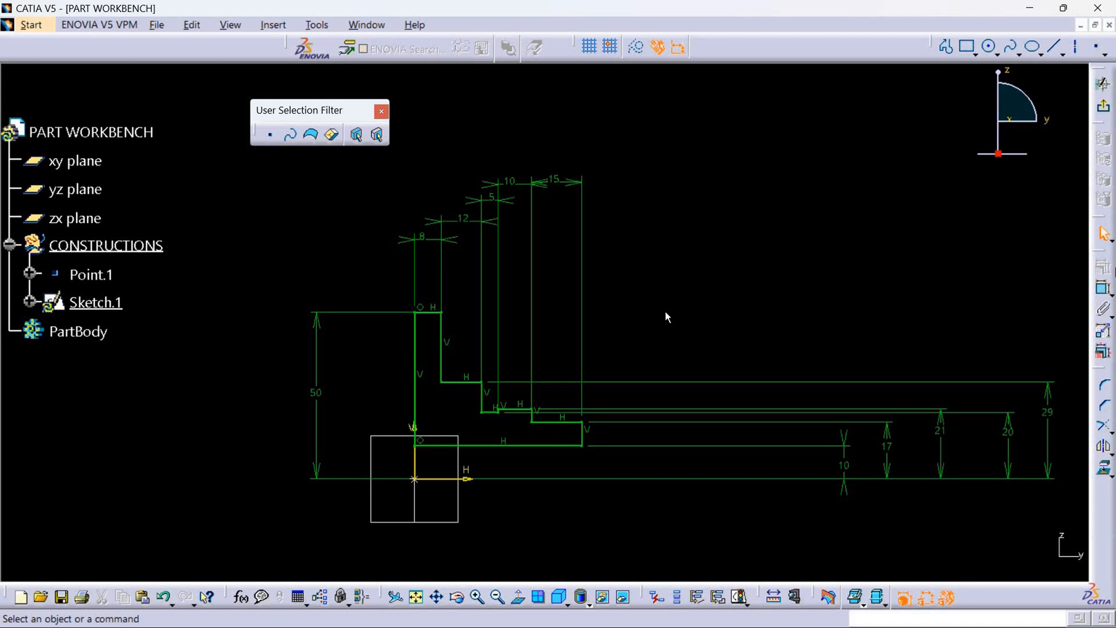
{"action": "mouse_move", "coordinate": [553, 538]}
{"action": "middle_mouse_down"}
{"action": "mouse_move", "coordinate": [498, 461]}
{"action": "mouse_move", "coordinate": [492, 429]}
{"action": "middle_mouse_up"}
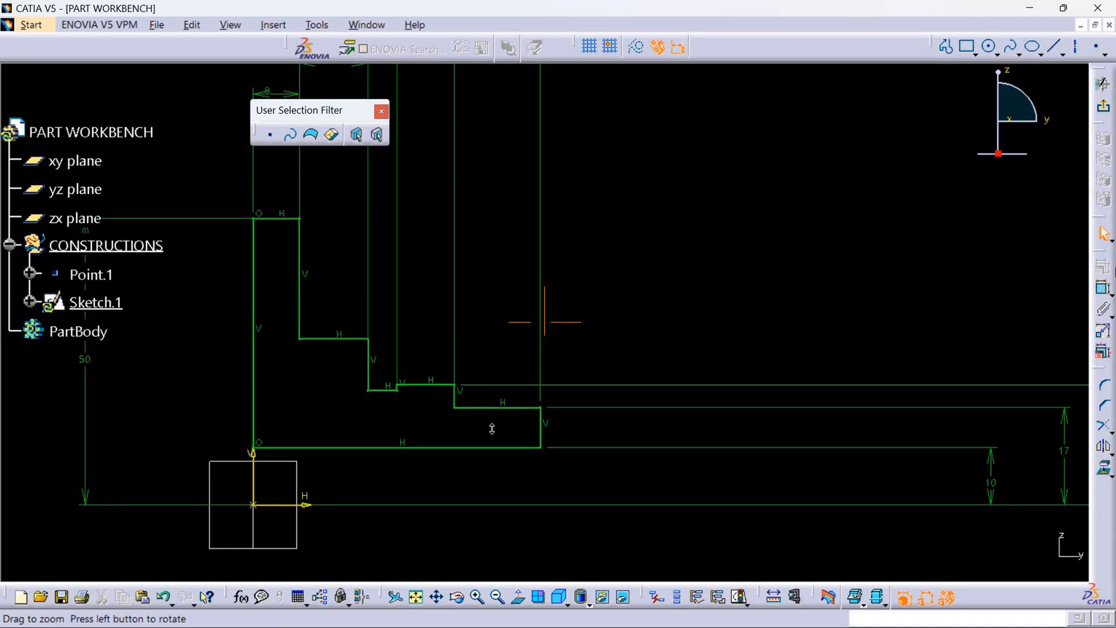
{"action": "mouse_move", "coordinate": [492, 429]}
{"action": "middle_mouse_down"}
{"action": "mouse_move", "coordinate": [513, 463]}
{"action": "mouse_move", "coordinate": [489, 512]}
{"action": "mouse_move", "coordinate": [491, 496]}
{"action": "middle_mouse_up"}
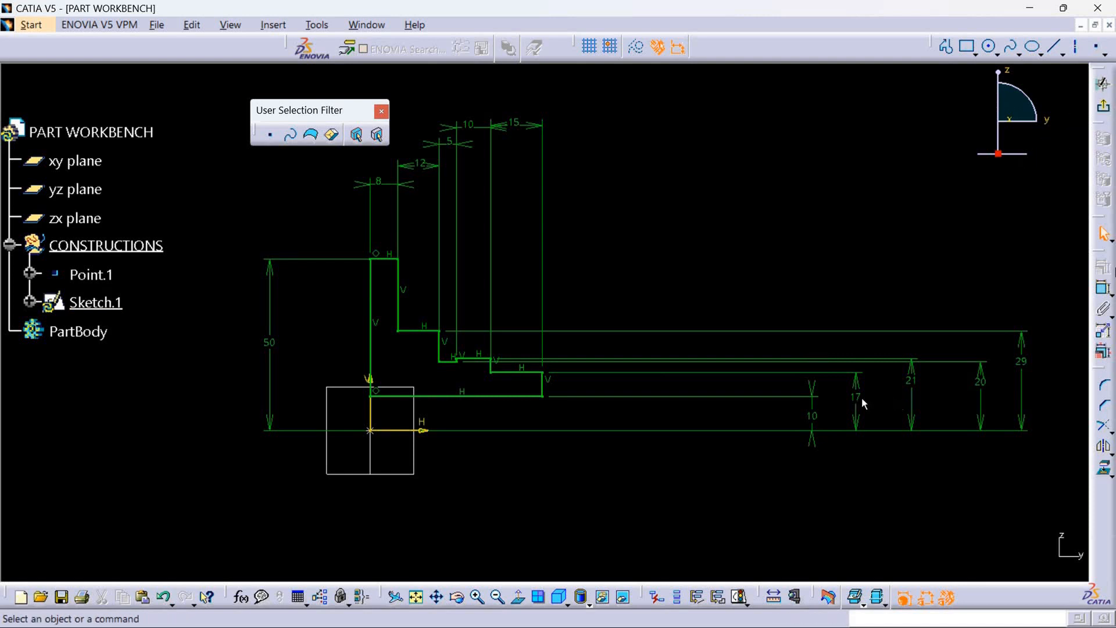
Run Sketch Analysis to check the constraint status of the elements and whether the profile is closed.
{"action": "left_click", "coordinate": [739, 597]}
{"action": "left_click", "coordinate": [1062, 529]}
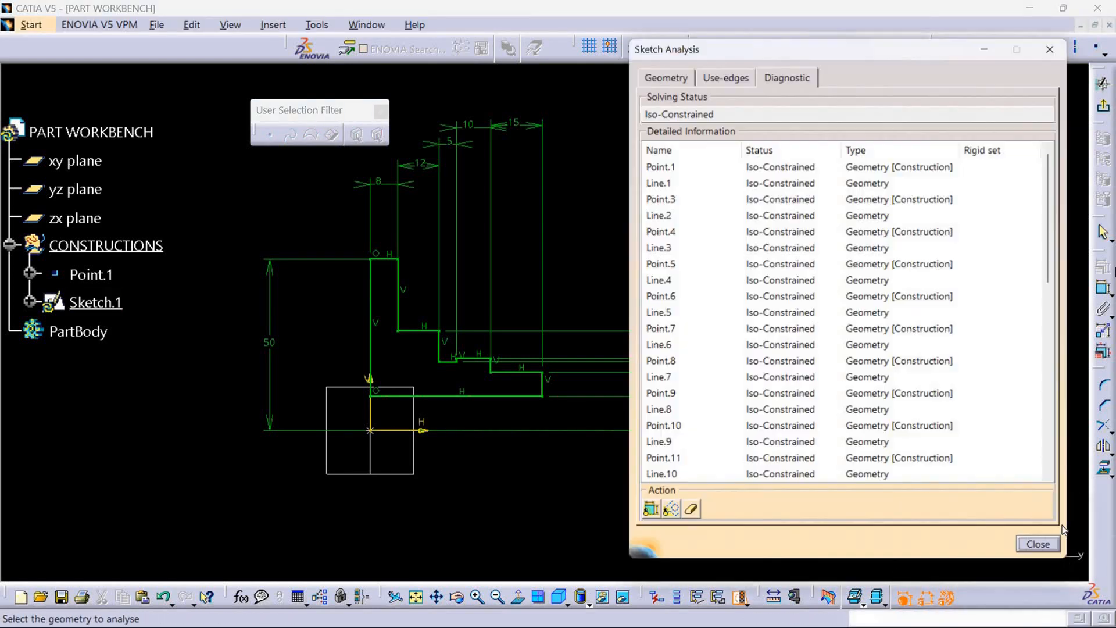
{"action": "left_click", "coordinate": [664, 69]}
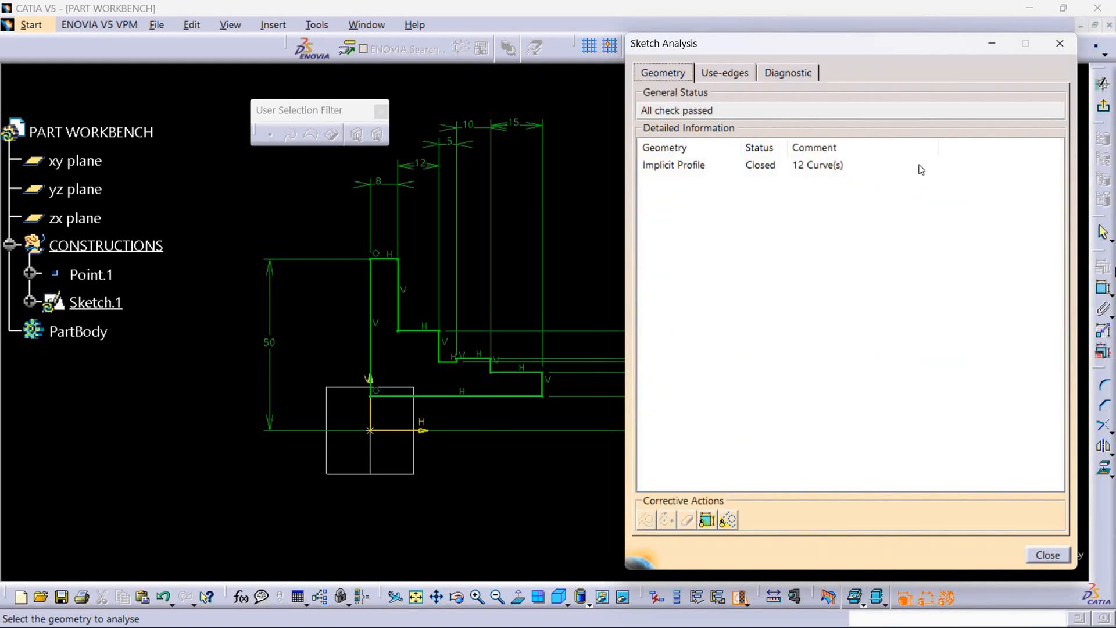
{"action": "left_click", "coordinate": [1060, 43]}
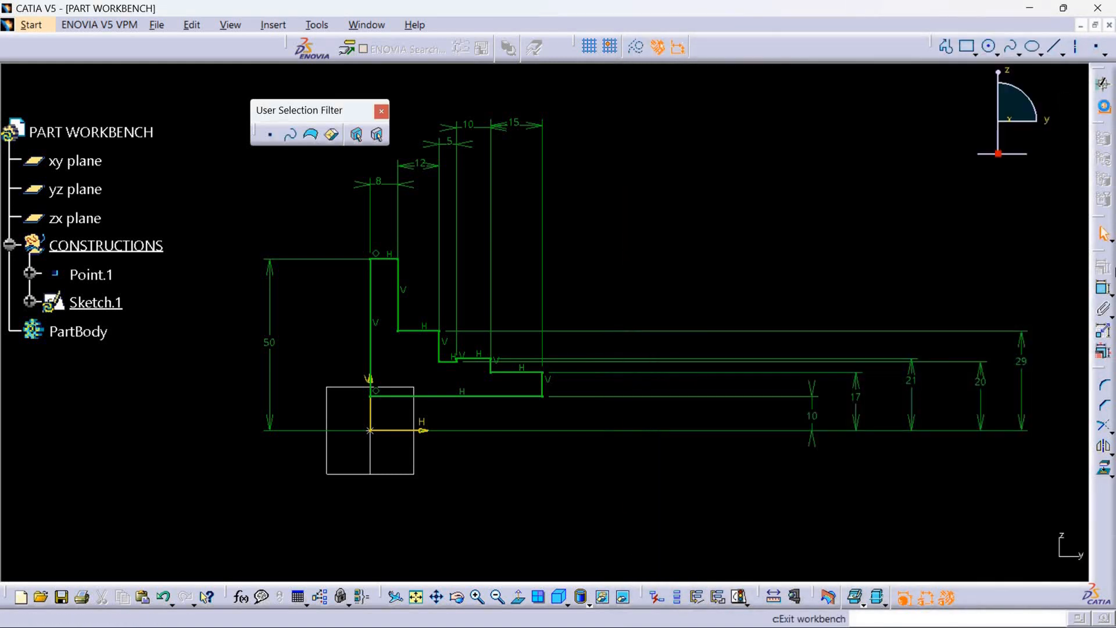
Exit the profile sketch and define PartBody as the work object.
{"action": "left_click", "coordinate": [1103, 106]}
{"action": "left_click", "coordinate": [283, 272]}
{"action": "left_click", "coordinate": [80, 327]}
{"action": "right_click", "coordinate": [80, 328]}
{"action": "left_click", "coordinate": [131, 431]}
{"action": "left_click", "coordinate": [245, 410]}
Revolve the stepped profile sketch 360 degrees about its horizontal axis (HDirection) with the Shaft command.
{"action": "left_click", "coordinate": [880, 46]}
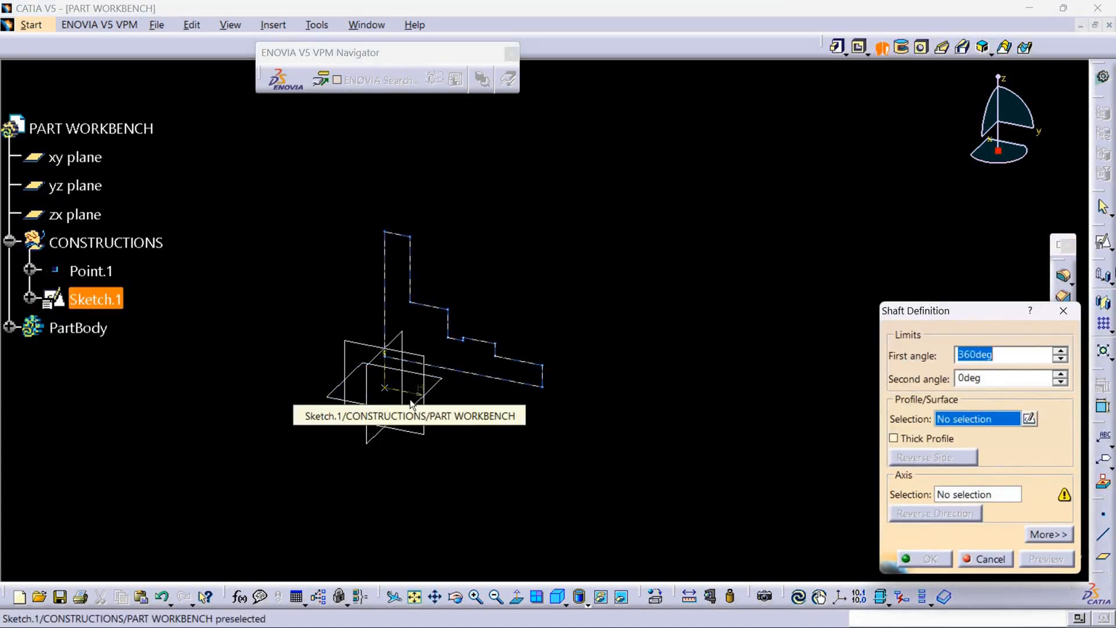
{"action": "left_click", "coordinate": [484, 386]}
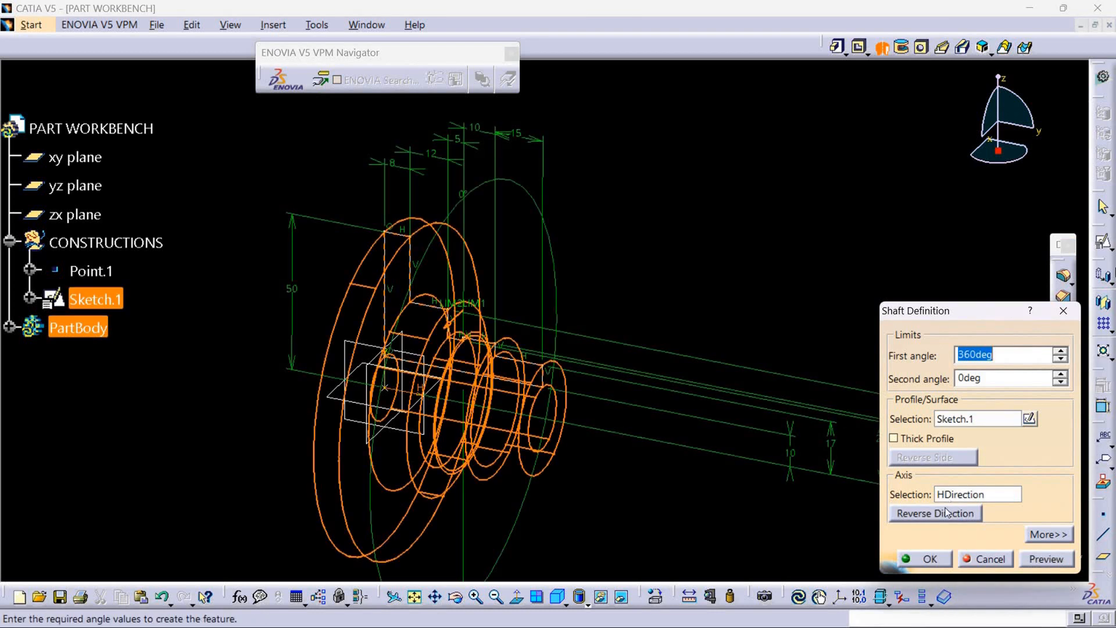
{"action": "left_click", "coordinate": [935, 559]}
{"action": "middle_click_drag", "start_coordinate": [706, 487], "coordinate": [848, 323]}
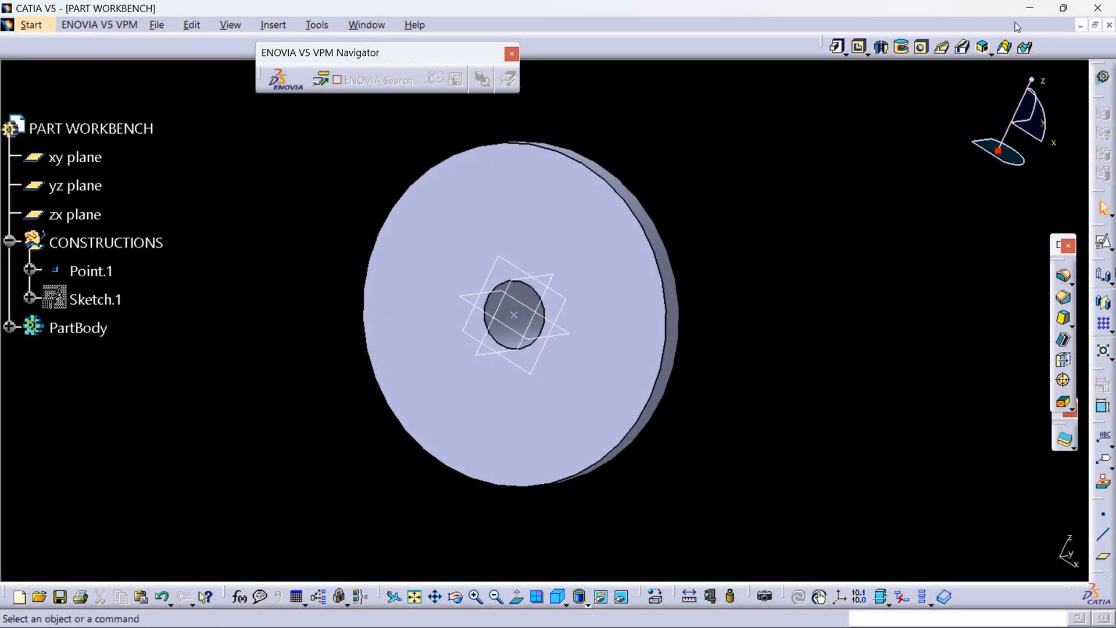
Check the bolt holes in the reference drawing, and define the CONSTRUCTIONS set as the work object.
{"action": "left_click", "coordinate": [1030, 9]}
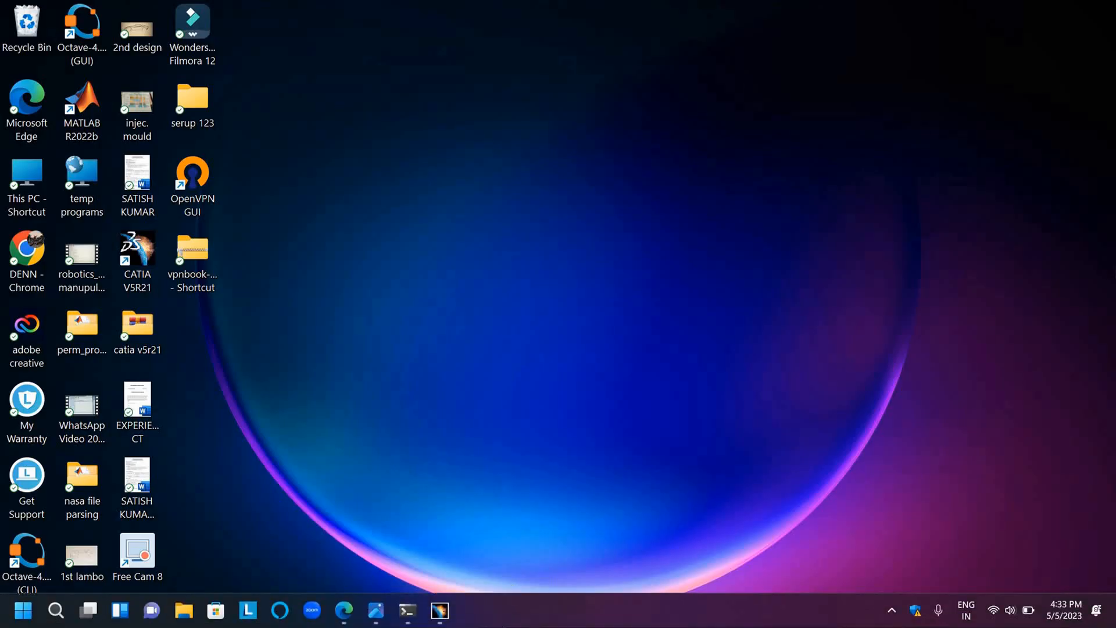
{"action": "left_click", "coordinate": [440, 613]}
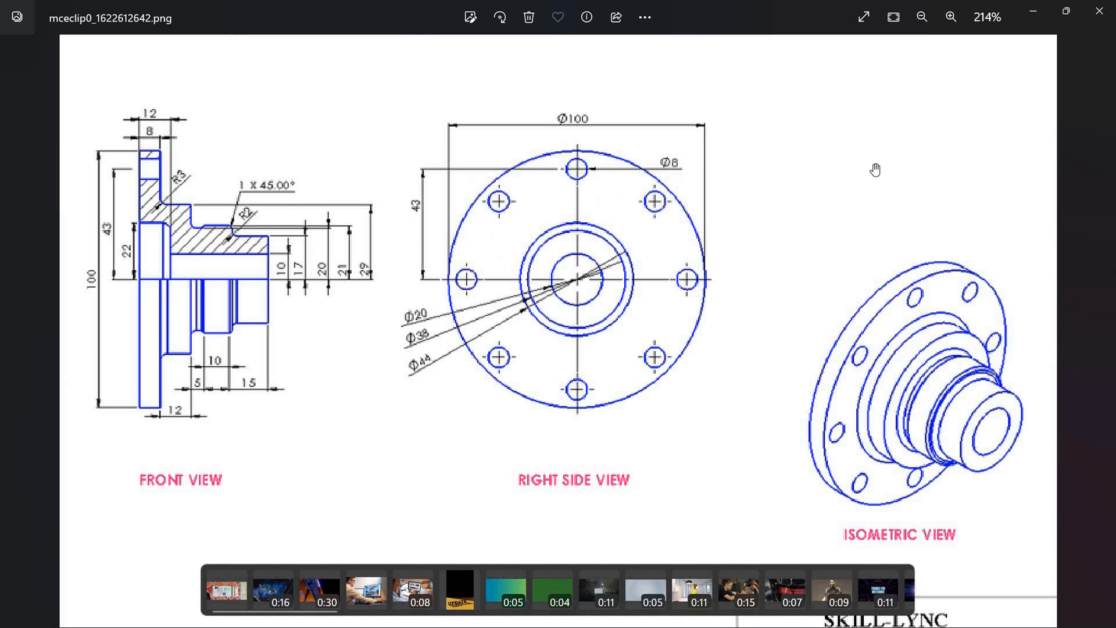
{"action": "left_click", "coordinate": [1033, 10]}
{"action": "left_click", "coordinate": [439, 614]}
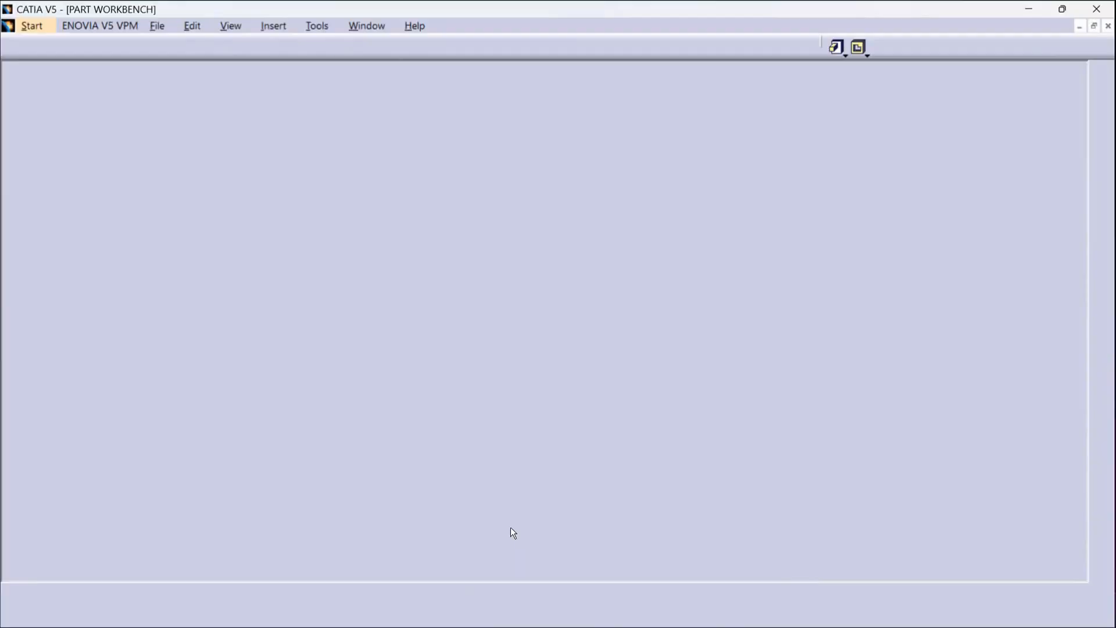
{"action": "middle_click_drag", "start_coordinate": [318, 317], "coordinate": [318, 403]}
{"action": "right_click", "coordinate": [154, 243]}
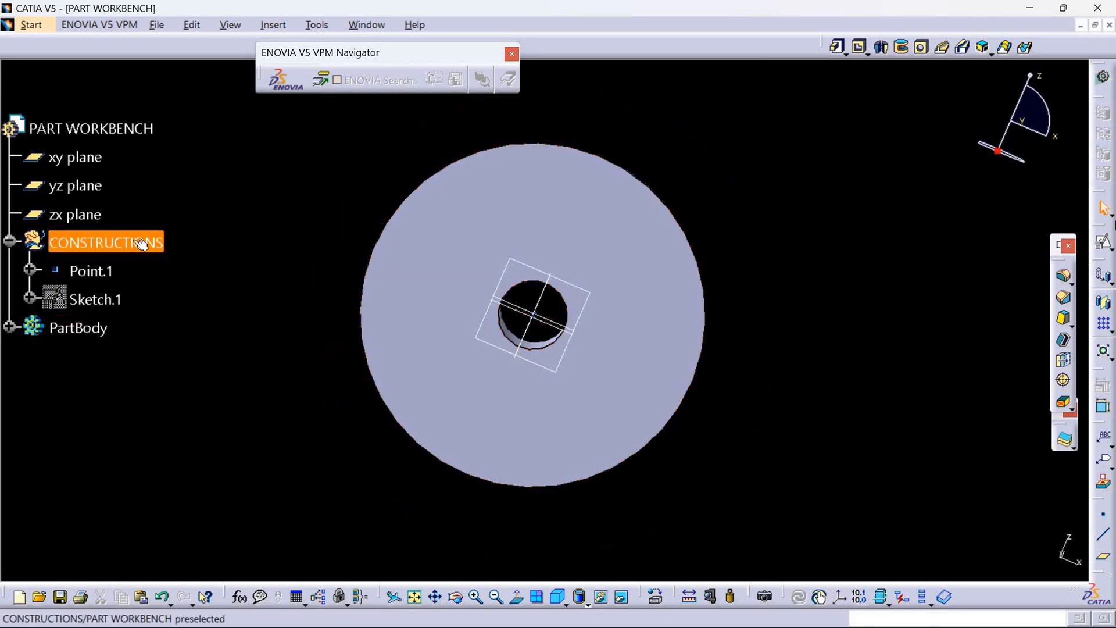
{"action": "left_click", "coordinate": [192, 358]}
Create a positioned sketch on the zx plane with Point.1 as projection point origin and the H and V directions swapped.
{"action": "left_click", "coordinate": [74, 214]}
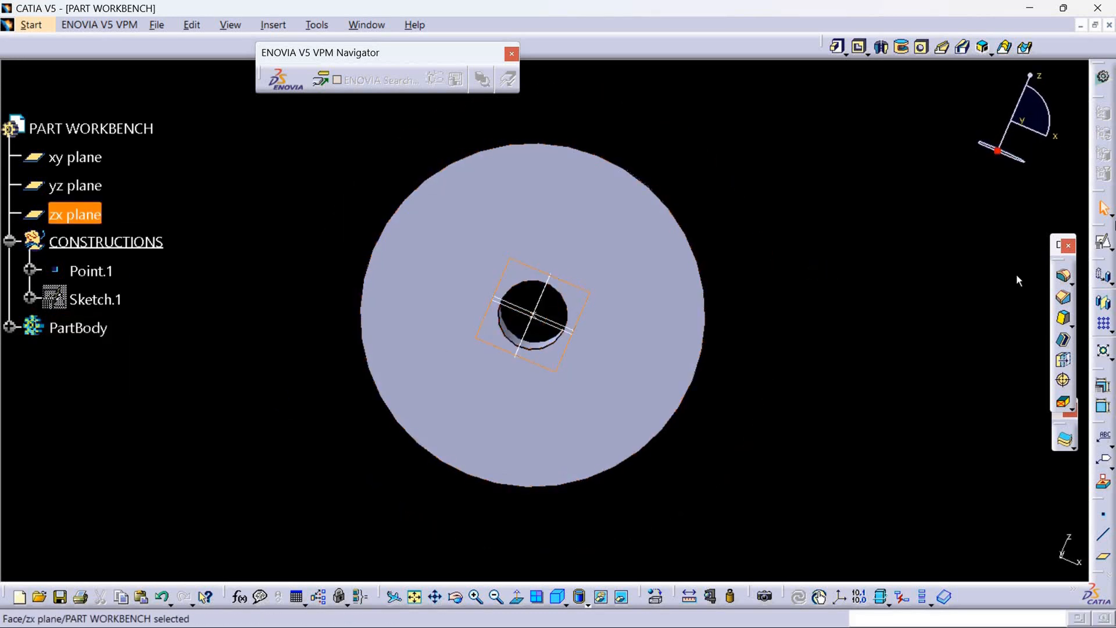
{"action": "left_click", "coordinate": [1104, 243]}
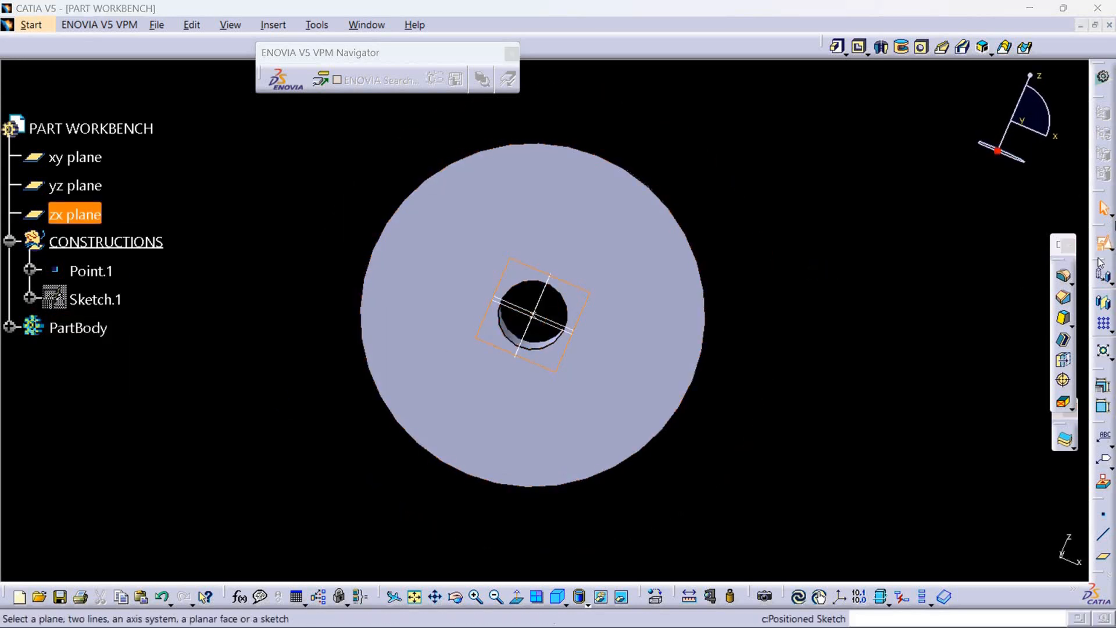
{"action": "left_click", "coordinate": [1099, 260]}
{"action": "left_click", "coordinate": [1000, 401]}
{"action": "left_click", "coordinate": [969, 439]}
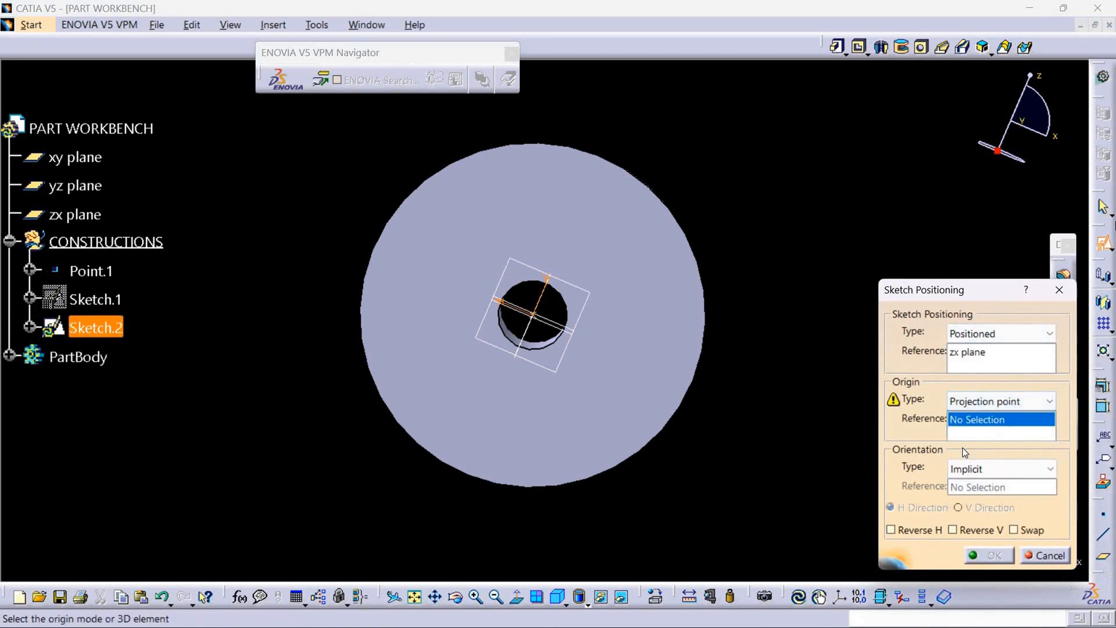
{"action": "middle_click_drag", "start_coordinate": [731, 377], "coordinate": [797, 384]}
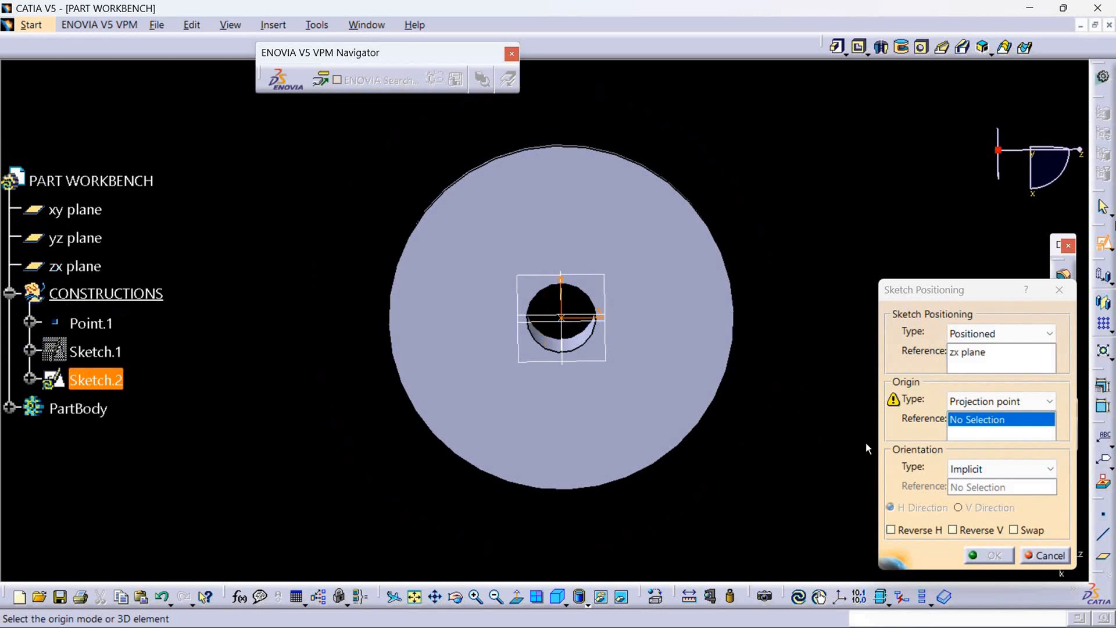
{"action": "left_click", "coordinate": [571, 323]}
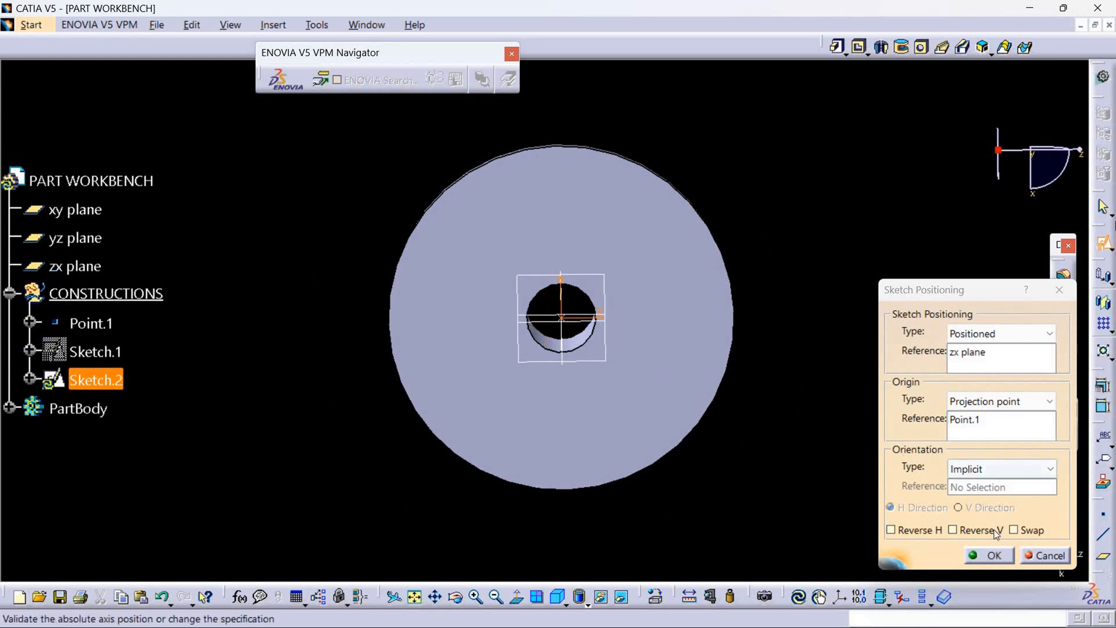
{"action": "left_click", "coordinate": [1025, 532]}
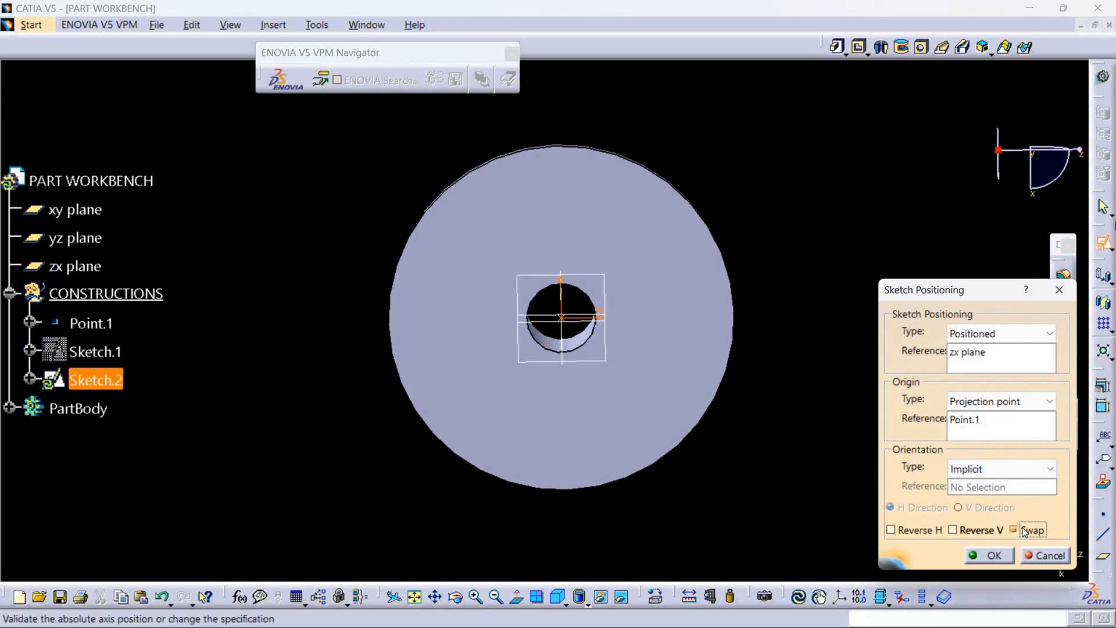
{"action": "left_click", "coordinate": [987, 555]}
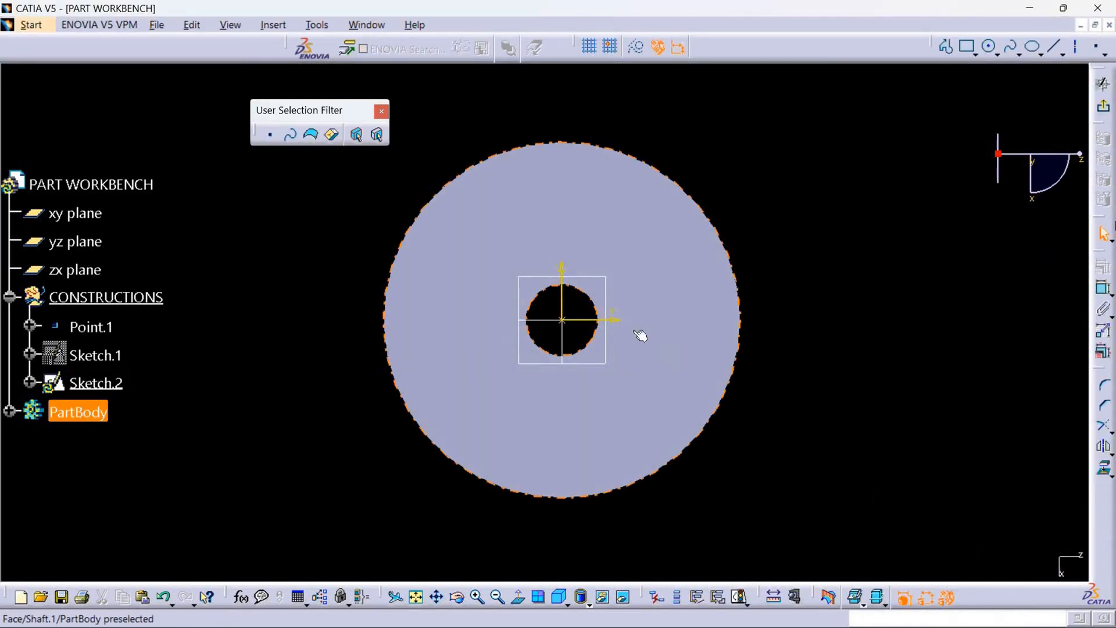
Dim the solid behind the sketch and draw a circle about 7.5 mm in diameter on the vertical axis, about 41 mm above the origin.
{"action": "left_click", "coordinate": [881, 604]}
{"action": "left_click", "coordinate": [894, 498]}
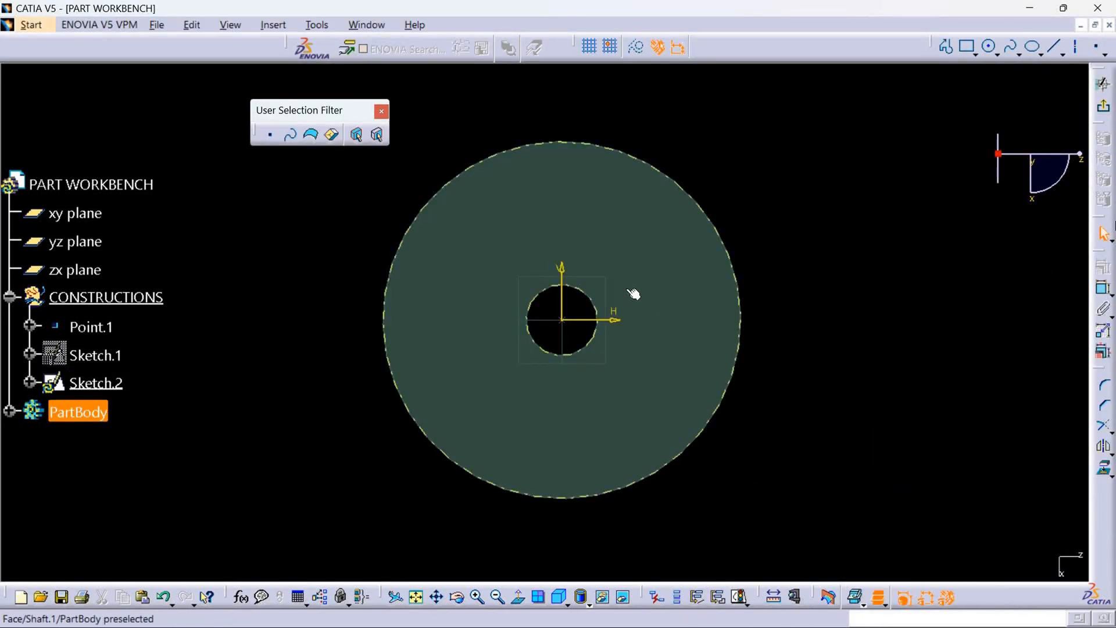
{"action": "left_click", "coordinate": [991, 51]}
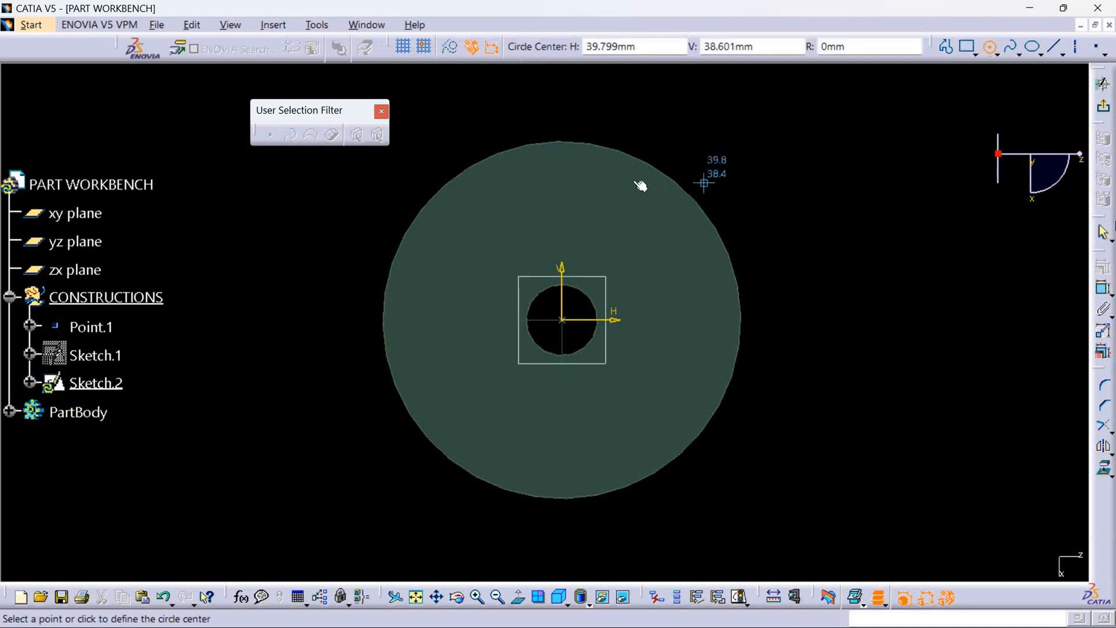
{"action": "left_click", "coordinate": [562, 172]}
{"action": "left_click", "coordinate": [573, 180]}
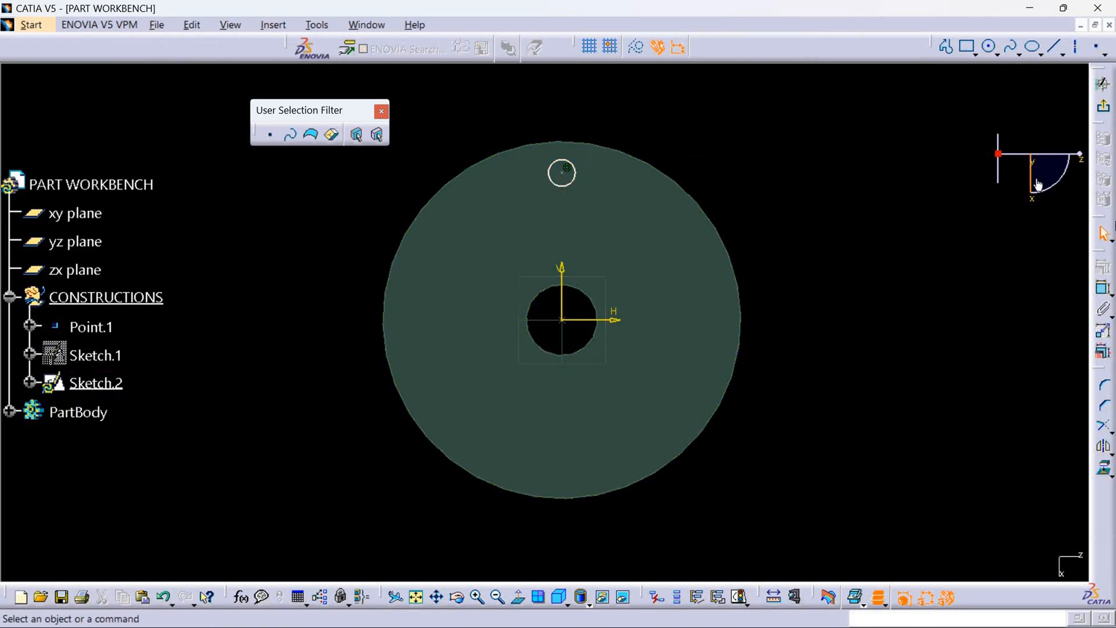
Dimension the small circle's diameter and set it to 6 mm.
{"action": "left_click", "coordinate": [1103, 289]}
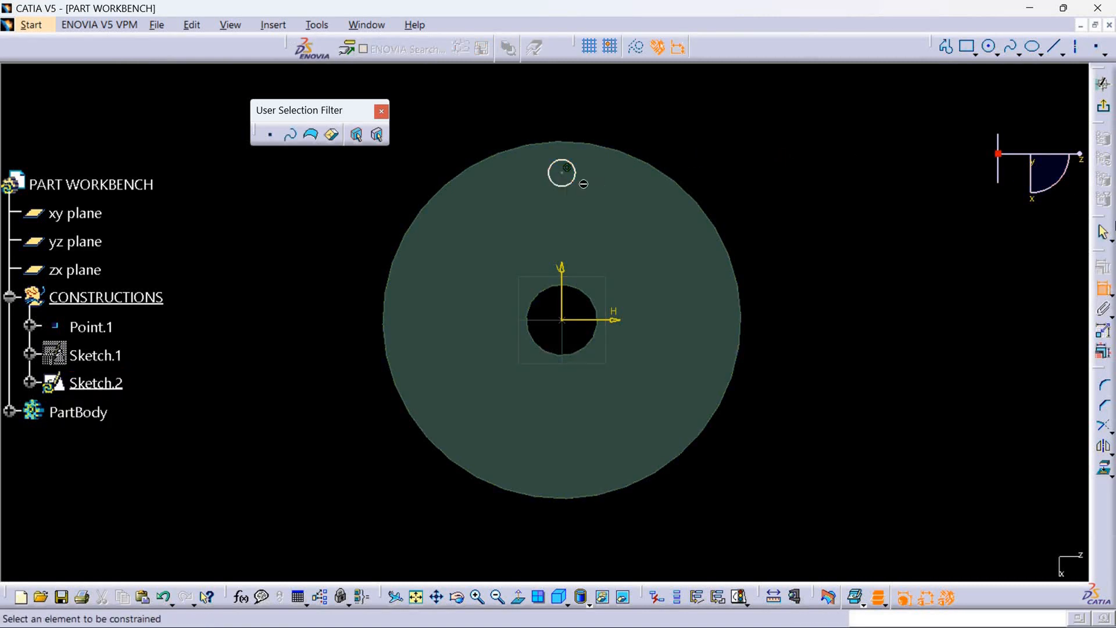
{"action": "left_click", "coordinate": [578, 174]}
{"action": "double_click", "coordinate": [734, 135]}
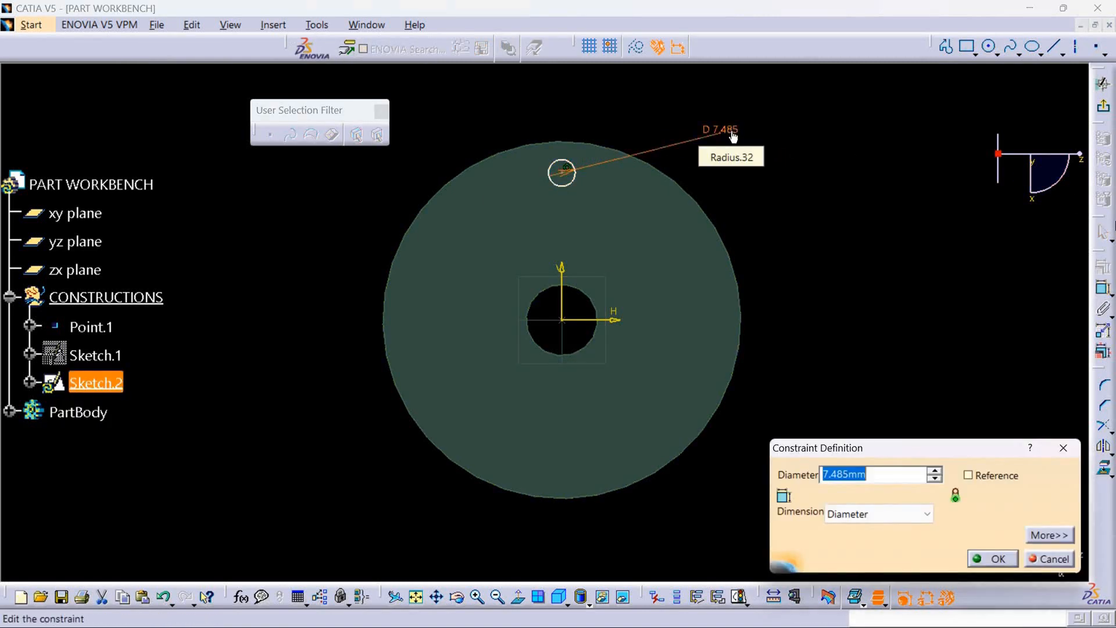
{"action": "type", "text": "6"}
{"action": "key", "text": "Return"}
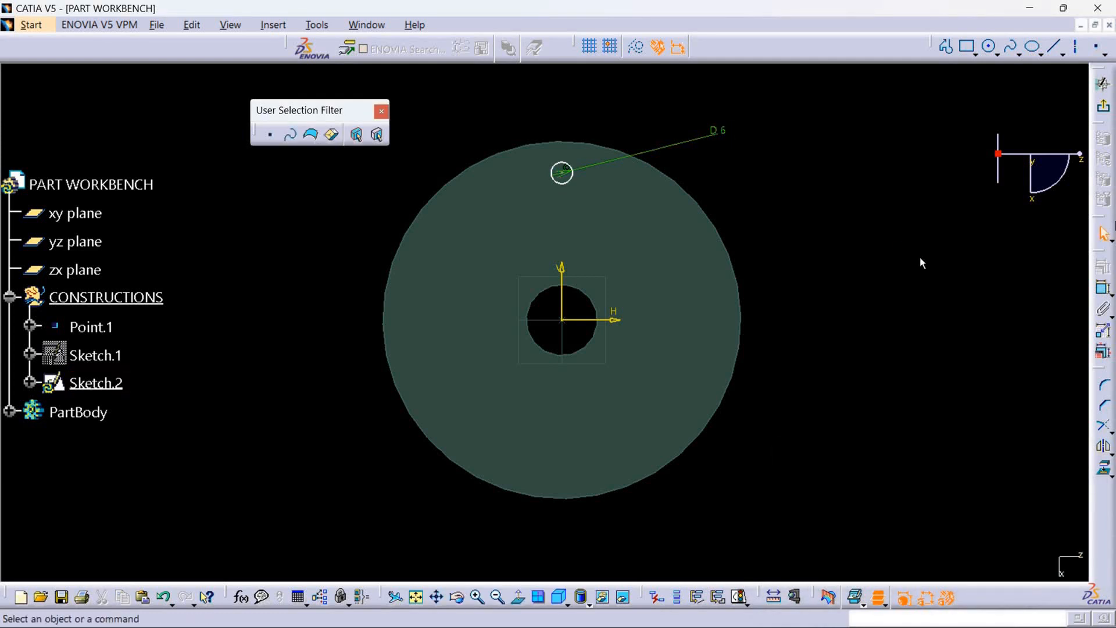
Dimension the vertical distance from the horizontal axis to the small circle's centre and set it to 43 mm.
{"action": "left_click", "coordinate": [1098, 291]}
{"action": "left_click", "coordinate": [619, 319]}
{"action": "left_click", "coordinate": [562, 173]}
{"action": "double_click", "coordinate": [813, 218]}
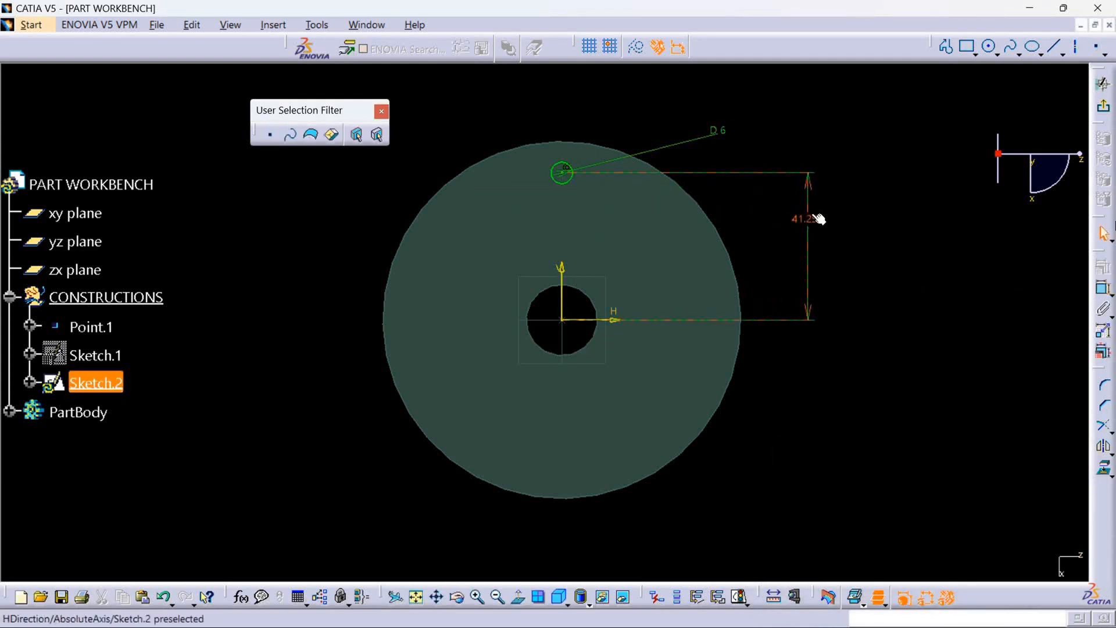
{"action": "key", "text": "BackSpace"}
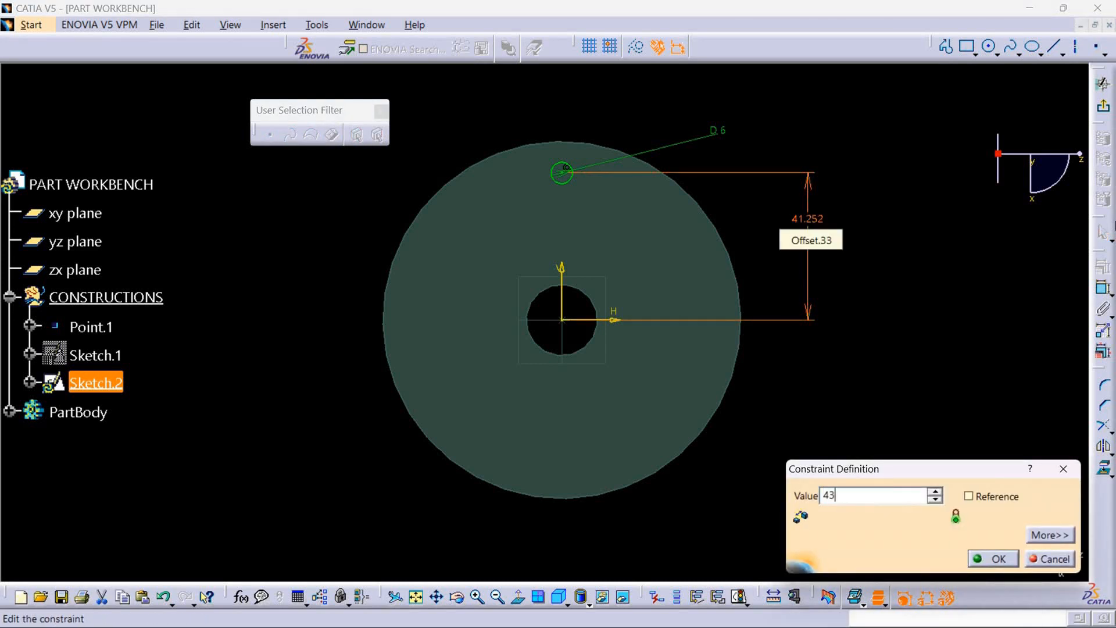
{"action": "key", "text": "Return"}
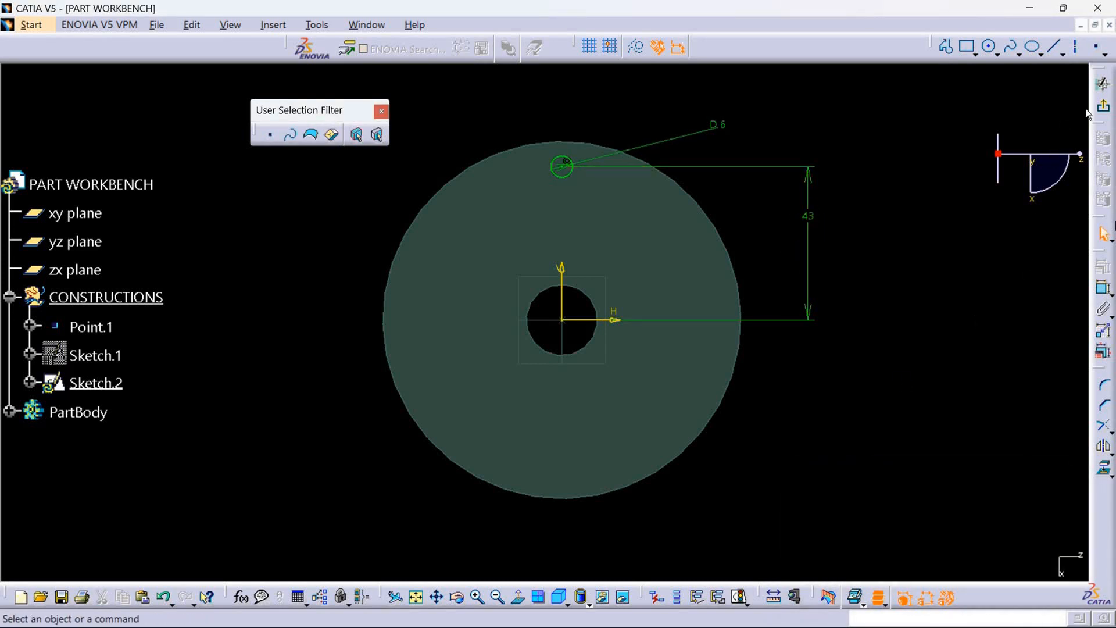
Exit the sketch, delete the Working supports set, and define PartBody as the work object.
{"action": "left_click", "coordinate": [1103, 84]}
{"action": "right_click", "coordinate": [129, 297]}
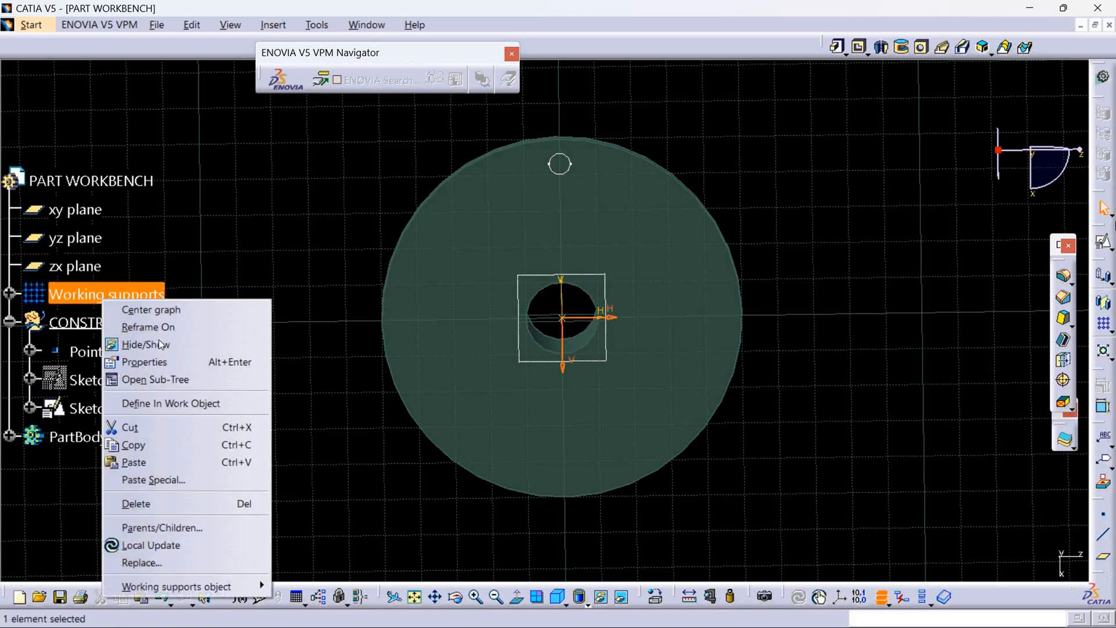
{"action": "left_click", "coordinate": [151, 503]}
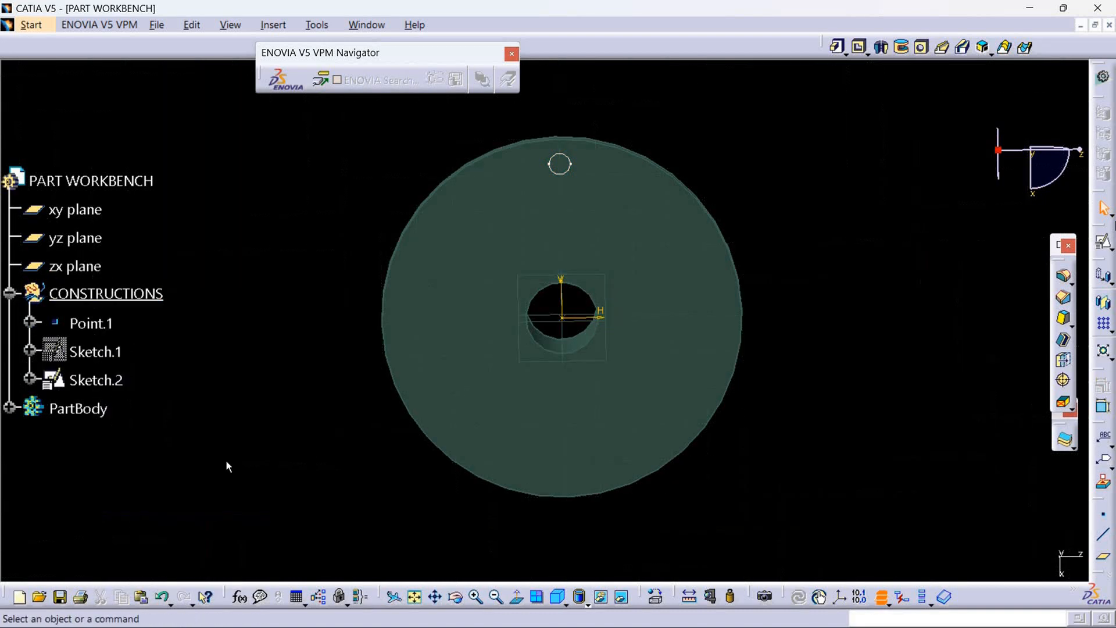
{"action": "right_click", "coordinate": [71, 414]}
{"action": "left_click", "coordinate": [129, 218]}
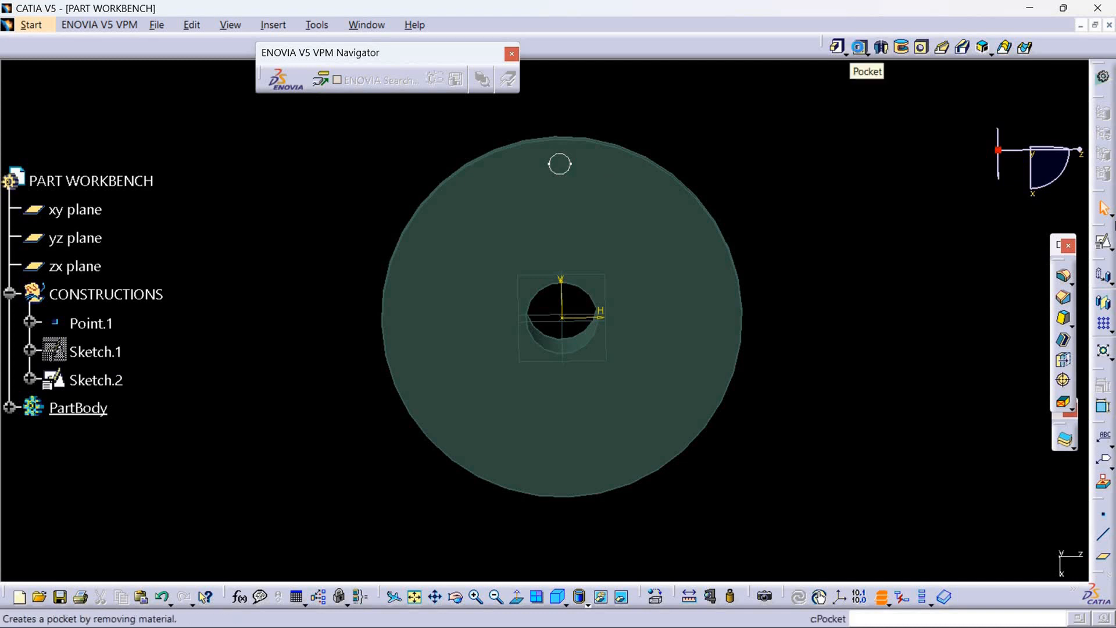
Cut a pocket from the 6 mm circle in Sketch.2 with a depth of 24 mm and mirrored extent.
{"action": "left_click", "coordinate": [860, 46]}
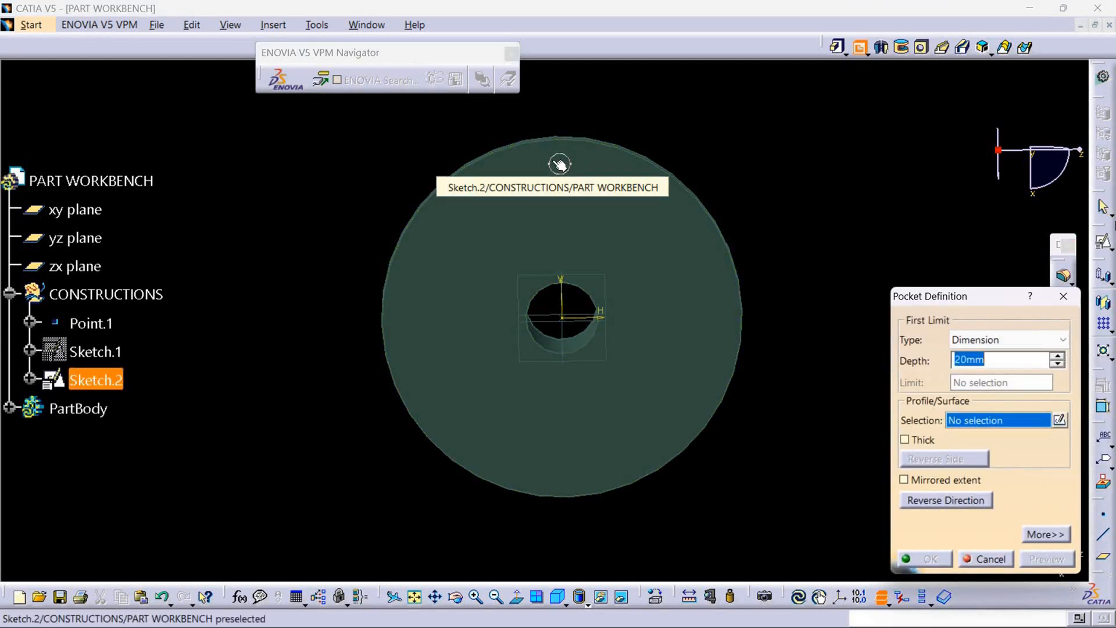
{"action": "left_click", "coordinate": [560, 165]}
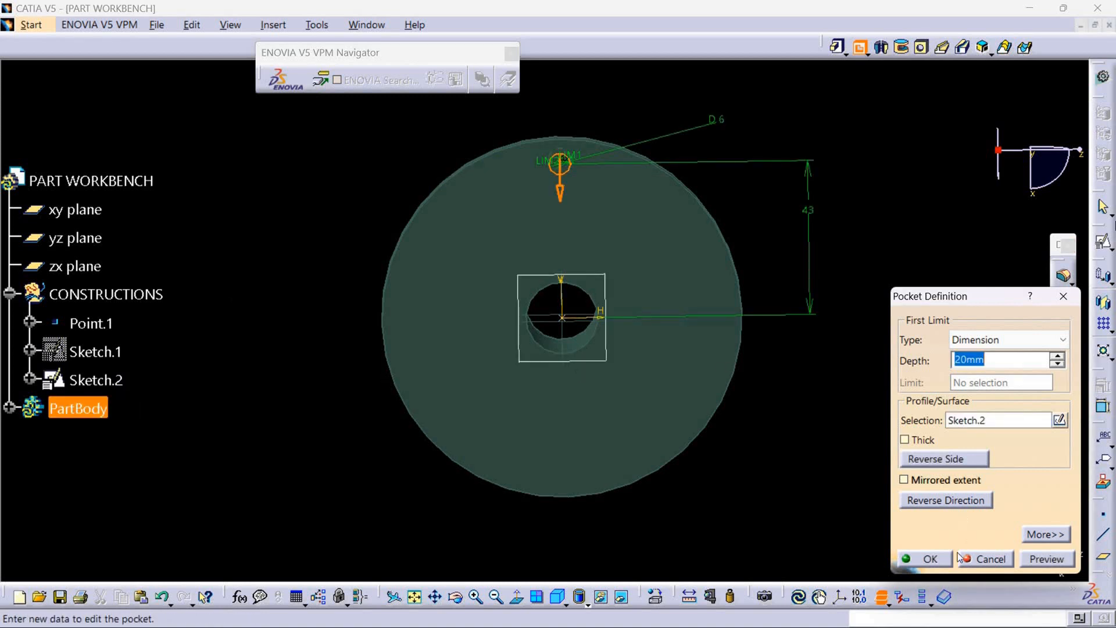
{"action": "middle_click_drag", "start_coordinate": [726, 353], "coordinate": [642, 338]}
{"action": "left_click", "coordinate": [1057, 355]}
{"action": "left_click", "coordinate": [1057, 355]}
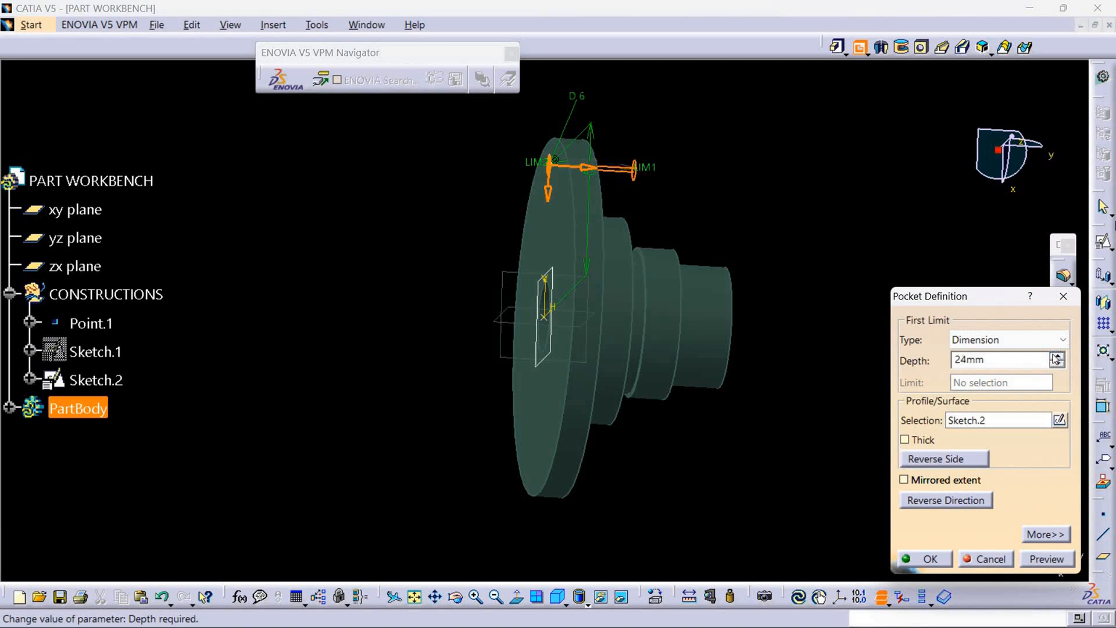
{"action": "left_click", "coordinate": [905, 479]}
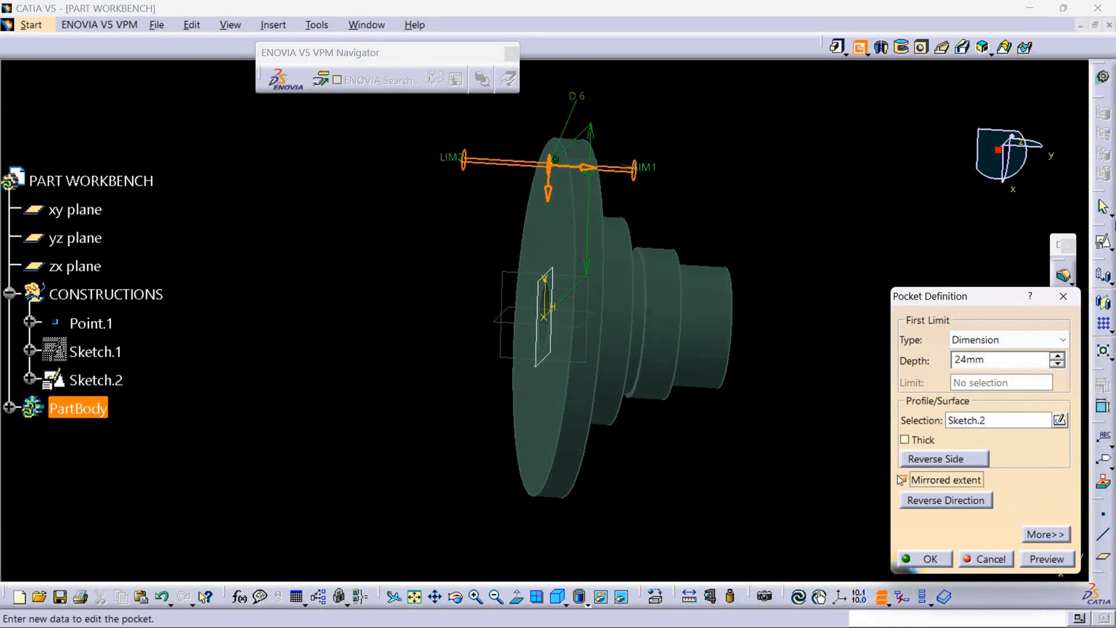
{"action": "left_click", "coordinate": [929, 558]}
{"action": "mouse_move", "coordinate": [400, 435]}
{"action": "middle_mouse_down"}
{"action": "mouse_move", "coordinate": [683, 346]}
{"action": "mouse_move", "coordinate": [764, 460]}
{"action": "mouse_move", "coordinate": [725, 466]}
{"action": "middle_mouse_up"}
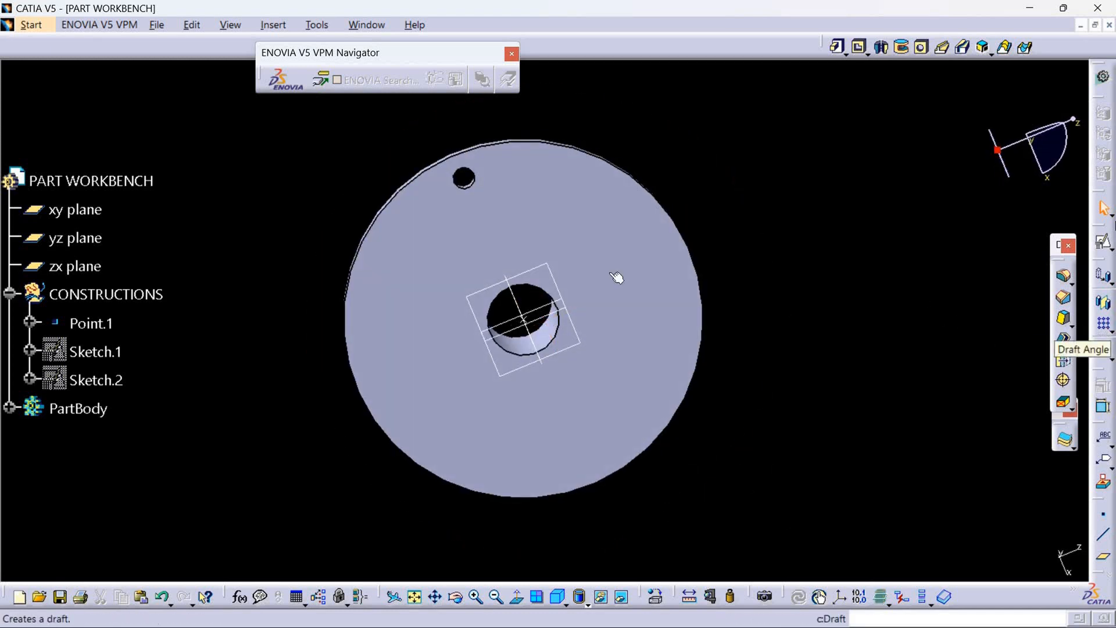
Create a circular pattern of the bolt hole as a complete crown with 9 instances, using the zx plane as reference element.
{"action": "left_click", "coordinate": [465, 186]}
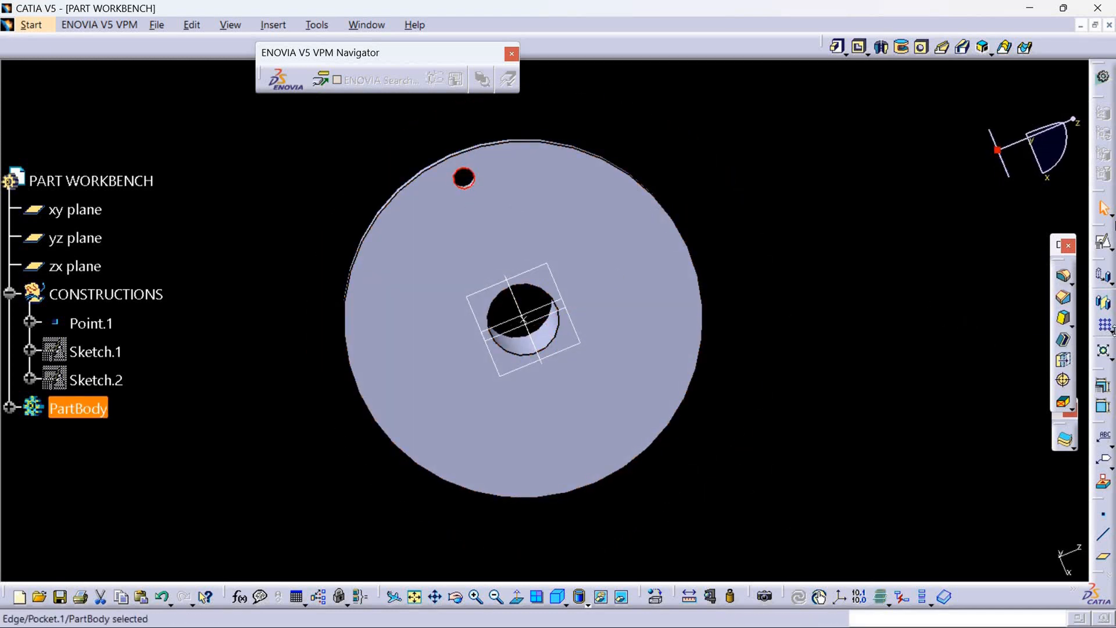
{"action": "left_click", "coordinate": [1111, 330]}
{"action": "left_click", "coordinate": [1084, 347]}
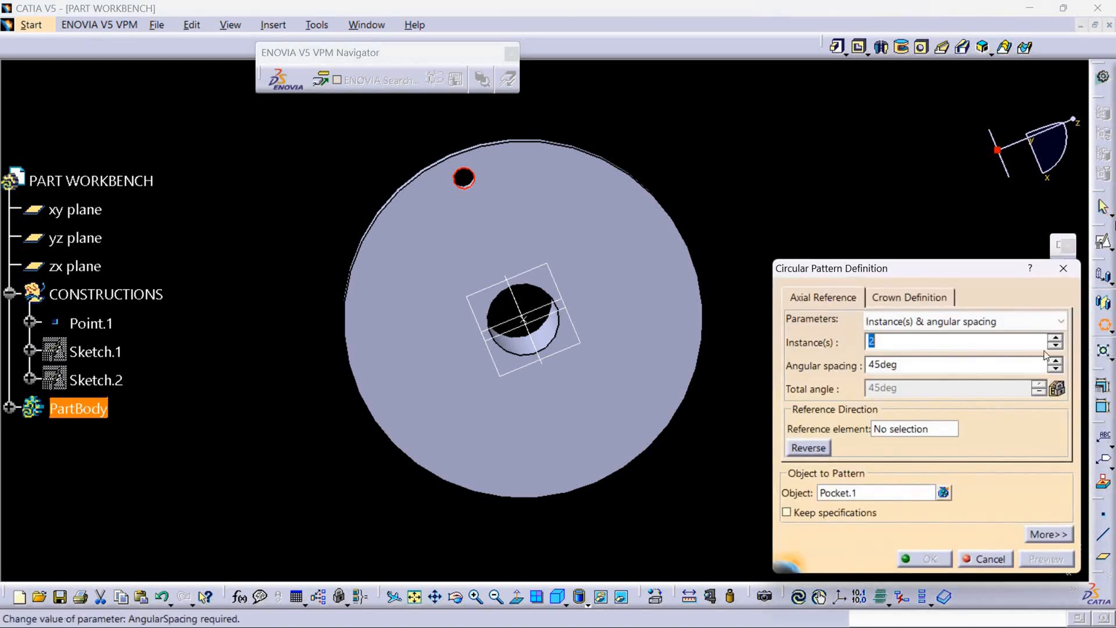
{"action": "left_click", "coordinate": [1061, 321]}
{"action": "left_click", "coordinate": [907, 378]}
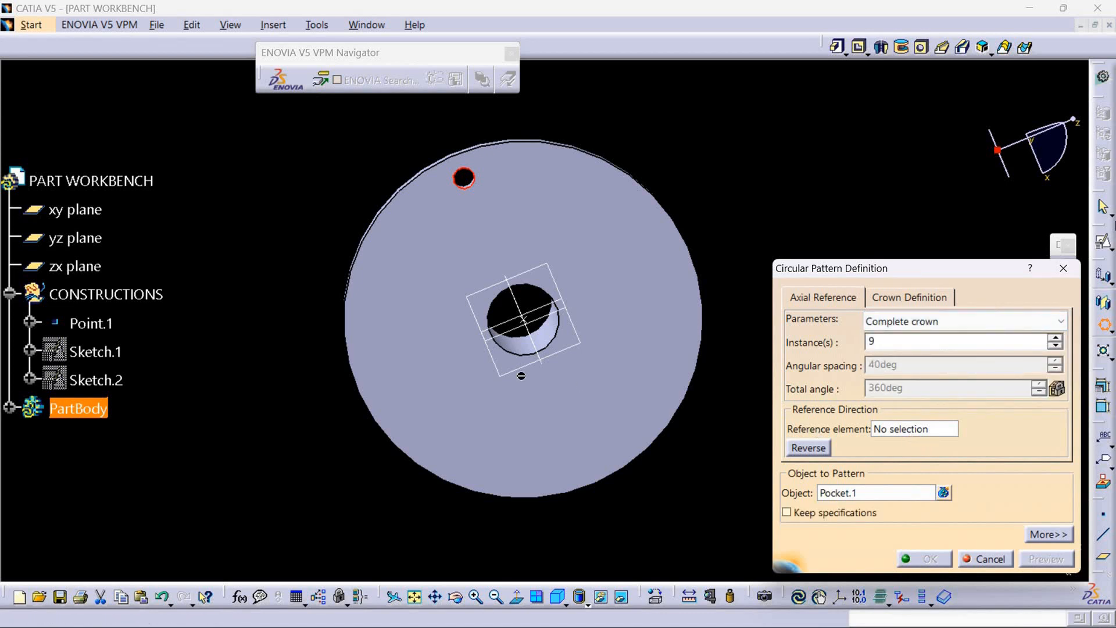
{"action": "left_click", "coordinate": [899, 428]}
{"action": "left_click", "coordinate": [500, 371]}
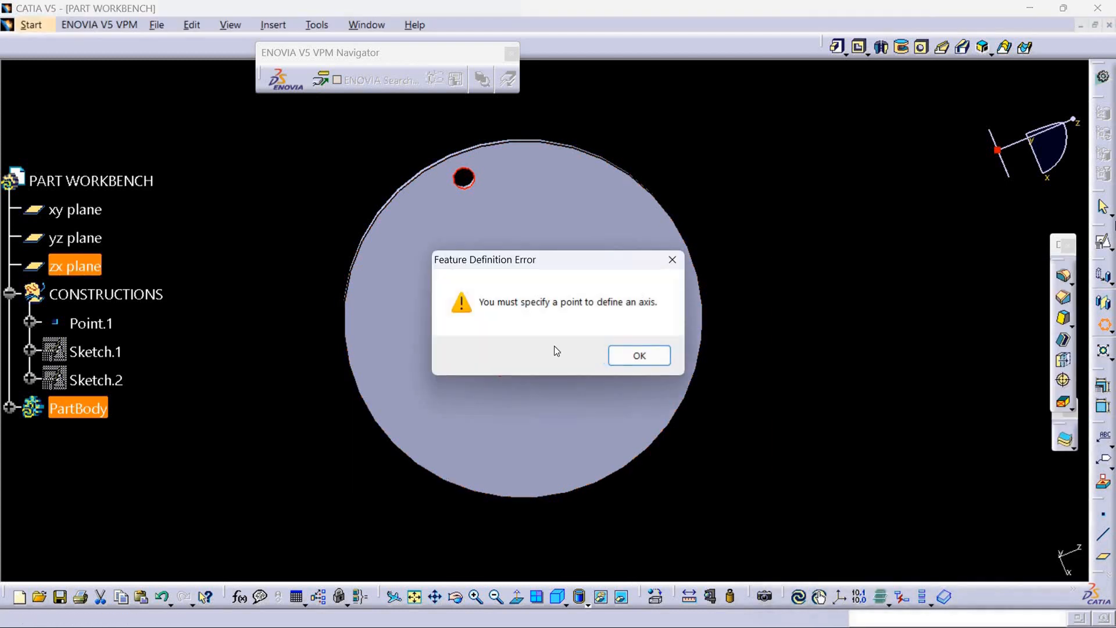
{"action": "left_click", "coordinate": [633, 351]}
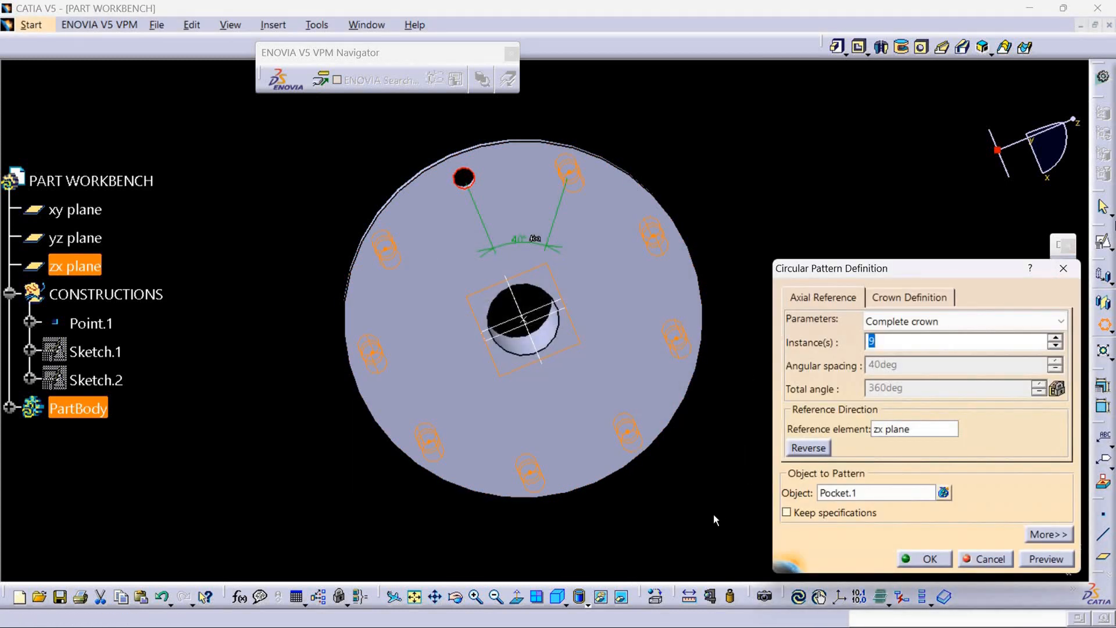
{"action": "left_click", "coordinate": [924, 559]}
{"action": "middle_click_drag", "start_coordinate": [676, 487], "coordinate": [580, 452]}
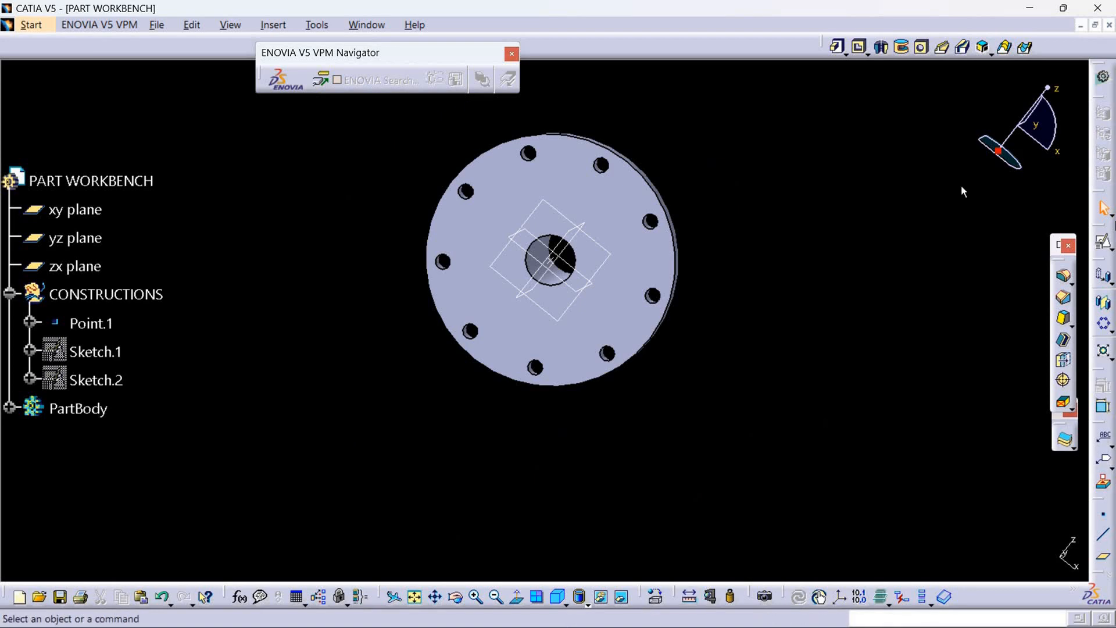
Check the flange's central recess in the reference drawing, and define the CONSTRUCTIONS set as the work object in CATIA.
{"action": "left_click", "coordinate": [1033, 7]}
{"action": "left_click", "coordinate": [407, 609]}
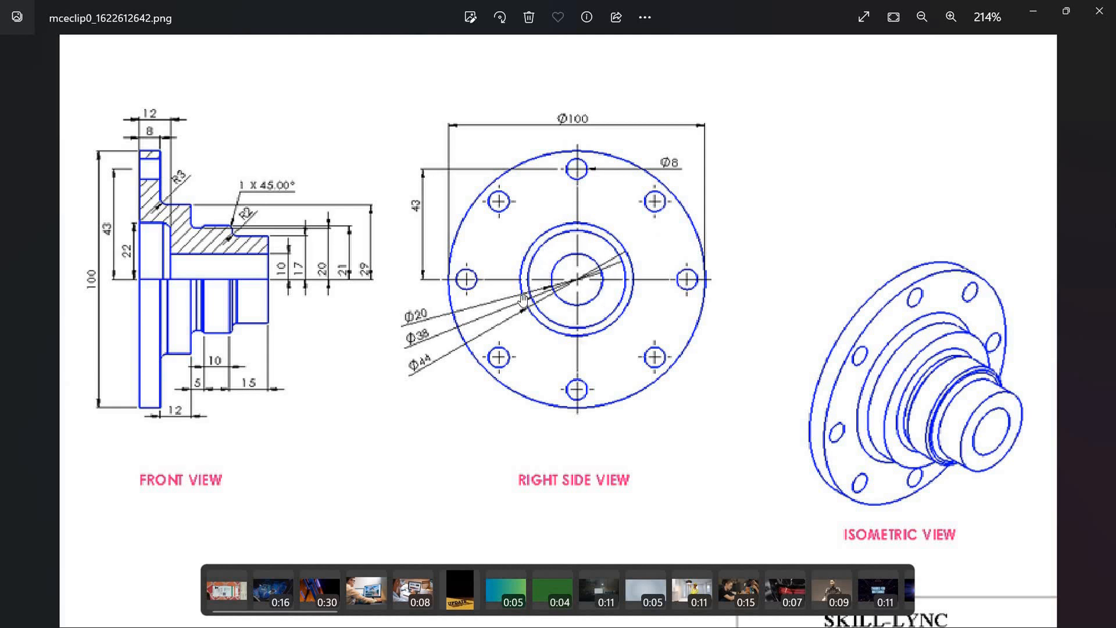
{"action": "left_click", "coordinate": [1038, 11]}
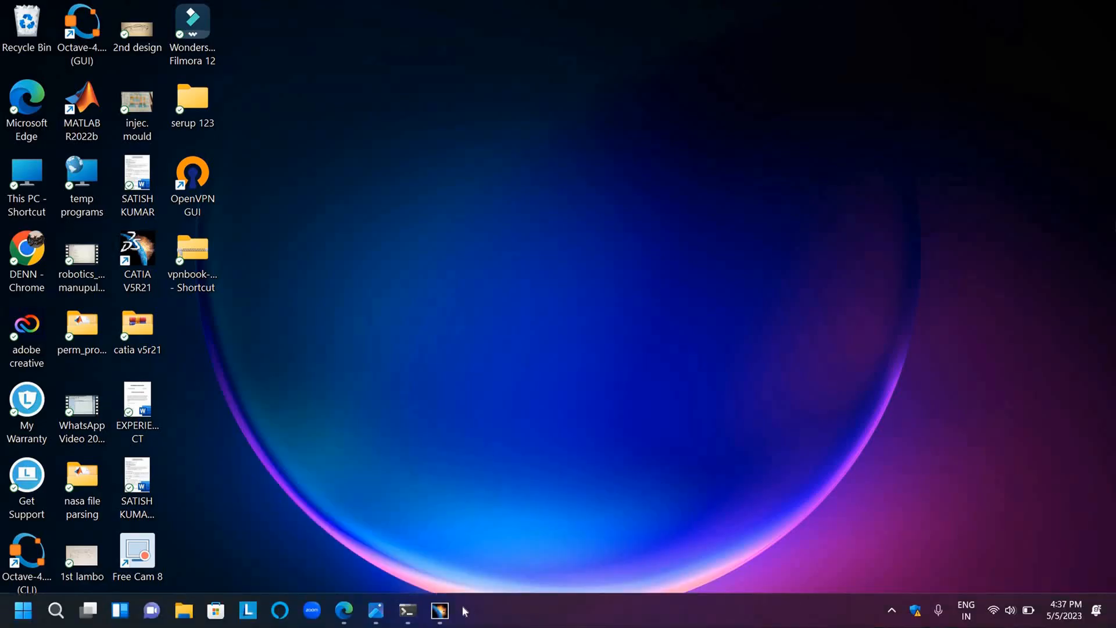
{"action": "left_click", "coordinate": [438, 608]}
{"action": "right_click", "coordinate": [134, 290]}
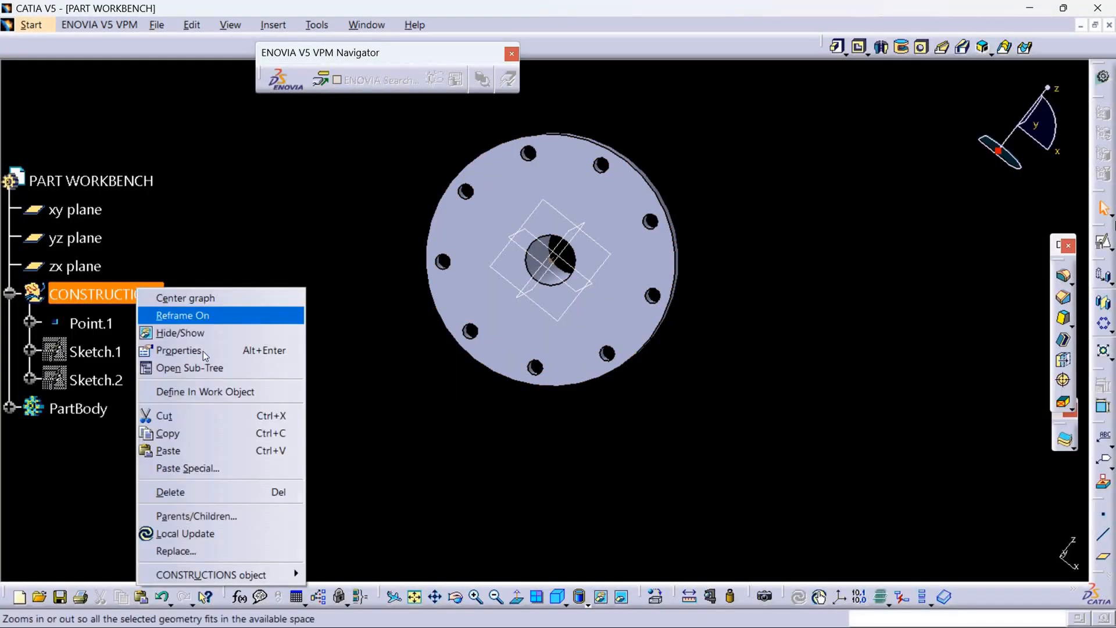
{"action": "left_click", "coordinate": [221, 392]}
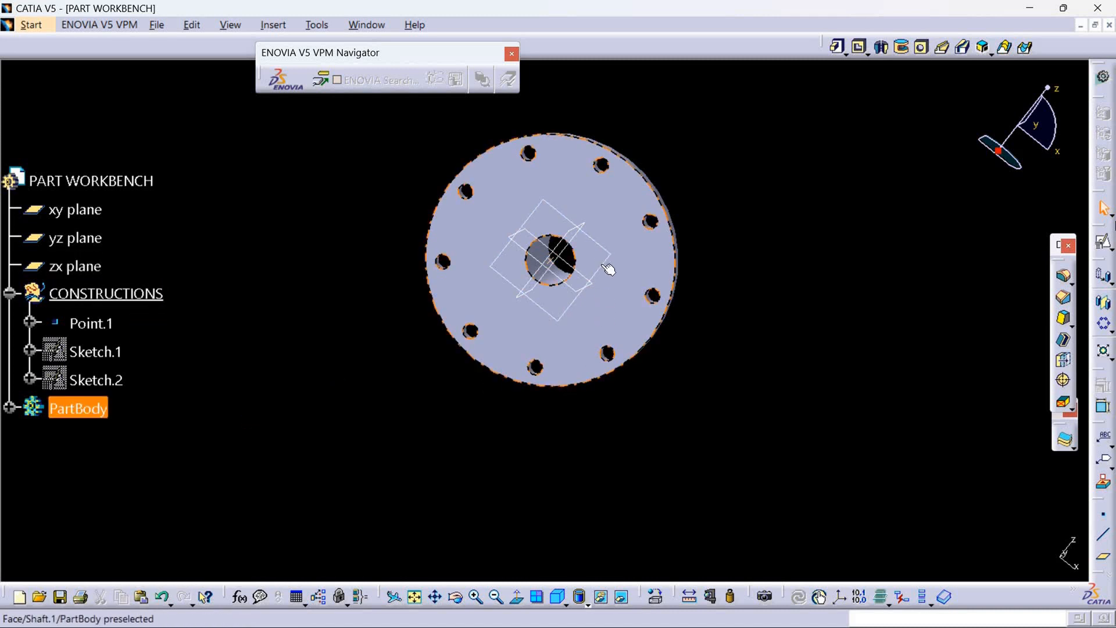
Create a positioned sketch on the zx plane with Point.1 as projection point origin and the H and V directions swapped.
{"action": "mouse_move", "coordinate": [510, 342]}
{"action": "middle_mouse_down"}
{"action": "mouse_move", "coordinate": [377, 353]}
{"action": "mouse_move", "coordinate": [414, 346]}
{"action": "middle_mouse_up"}
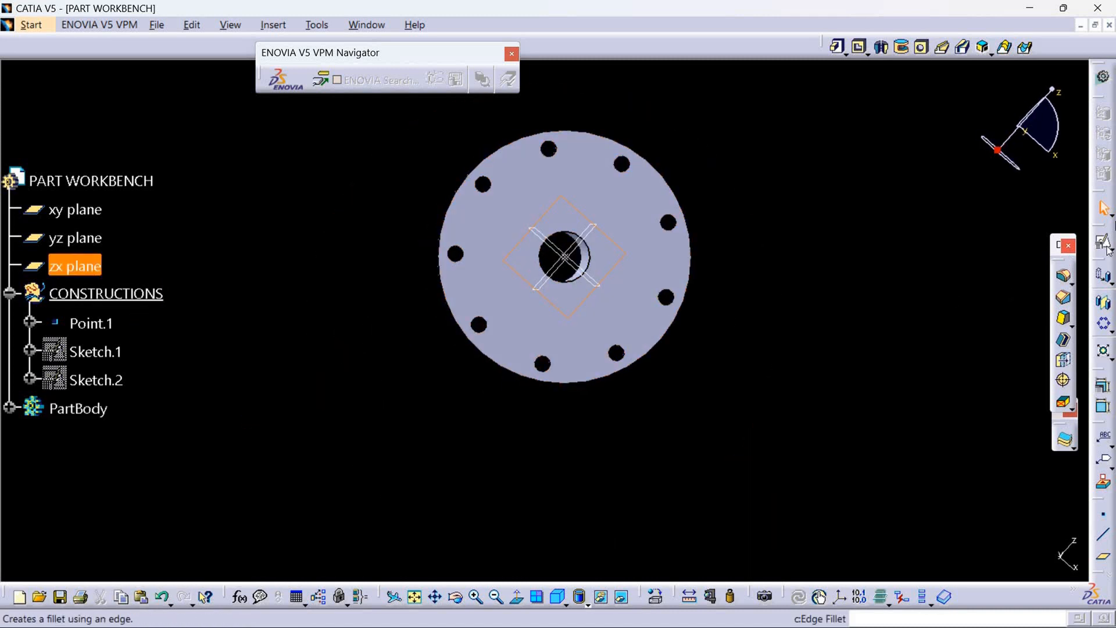
{"action": "left_click", "coordinate": [1112, 250]}
{"action": "left_click", "coordinate": [1103, 260]}
{"action": "left_click", "coordinate": [988, 401]}
{"action": "left_click", "coordinate": [982, 451]}
{"action": "left_click", "coordinate": [573, 260]}
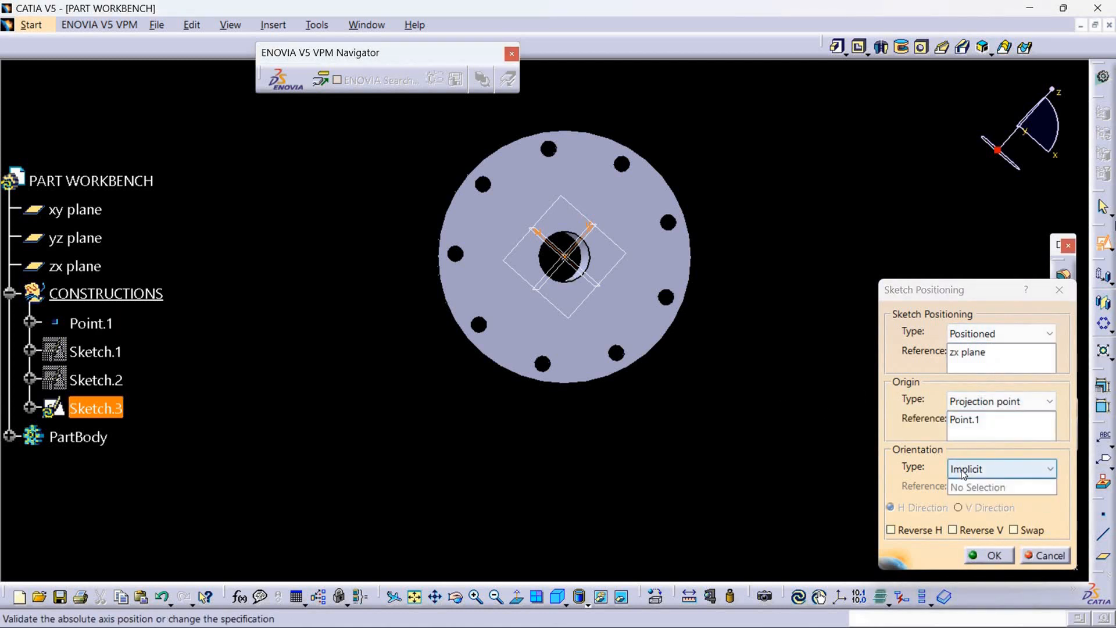
{"action": "middle_click_drag", "start_coordinate": [752, 444], "coordinate": [804, 400]}
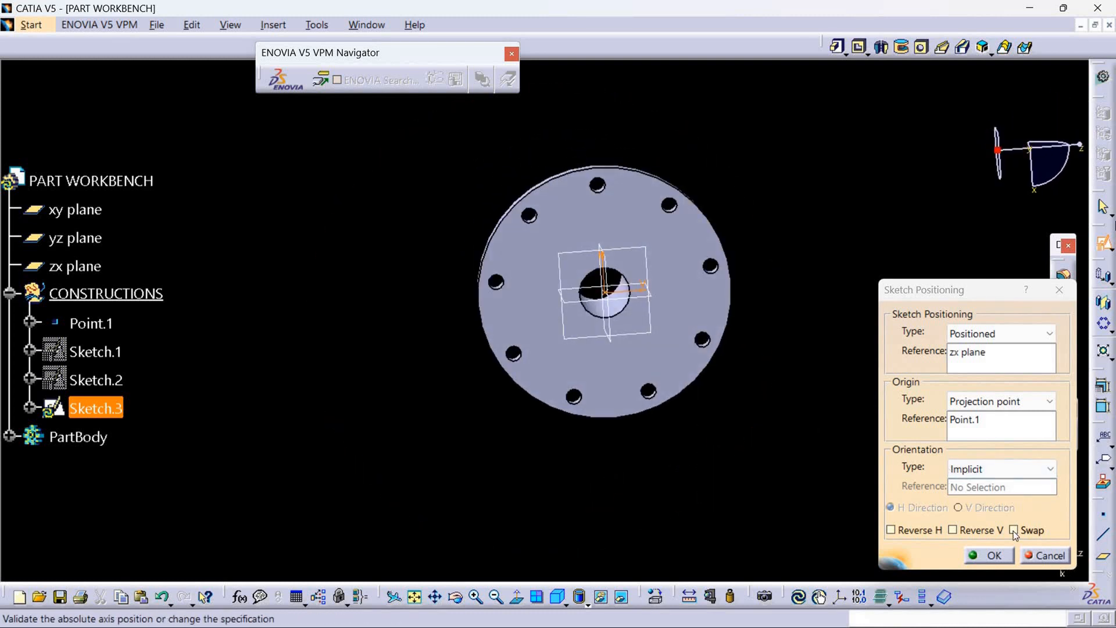
{"action": "left_click", "coordinate": [990, 555]}
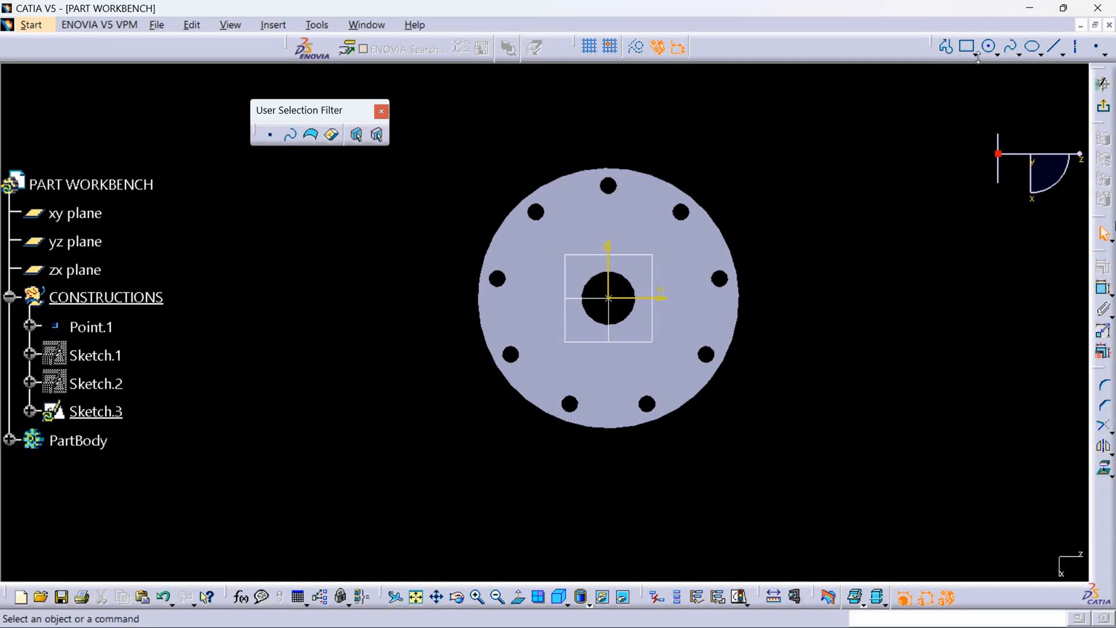
Draw a circle about 52 mm in diameter centred on the sketch origin.
{"action": "left_click", "coordinate": [997, 51]}
{"action": "left_click", "coordinate": [1012, 68]}
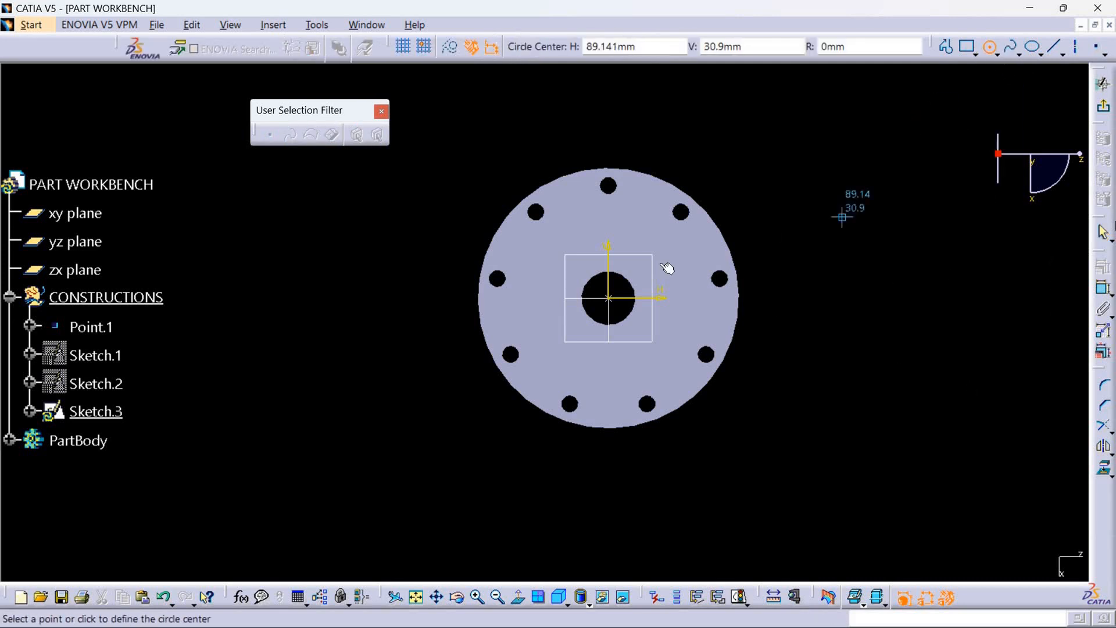
{"action": "left_click", "coordinate": [613, 299]}
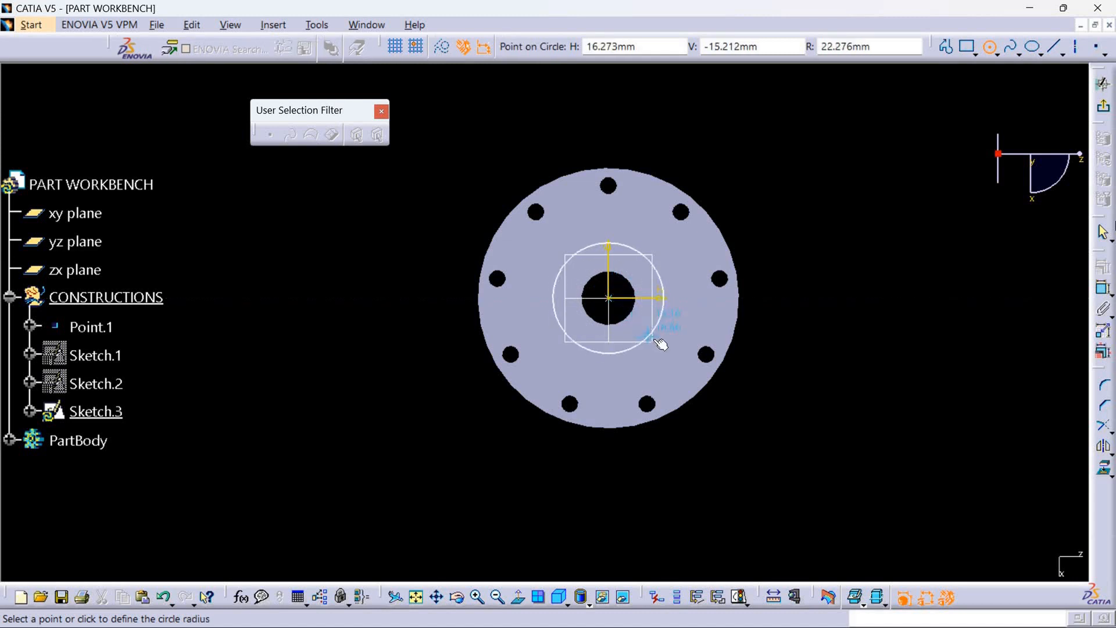
{"action": "left_click", "coordinate": [662, 344]}
Dimension the central circle's diameter and set it to 44 mm.
{"action": "left_click", "coordinate": [1103, 288]}
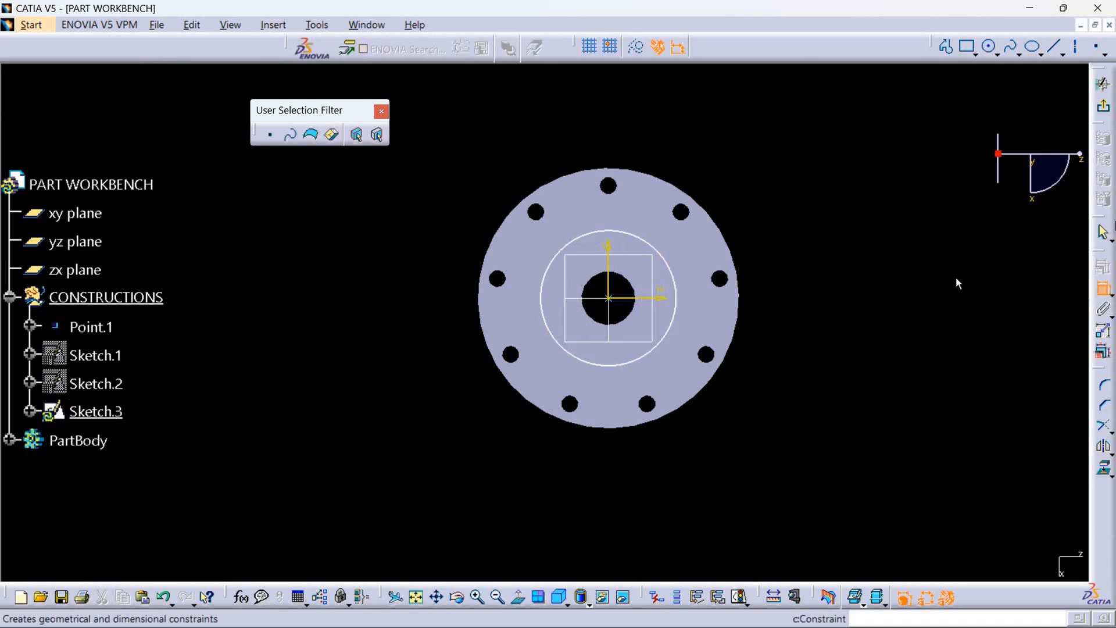
{"action": "left_click", "coordinate": [676, 297]}
{"action": "left_click", "coordinate": [839, 300]}
{"action": "double_click", "coordinate": [839, 301]}
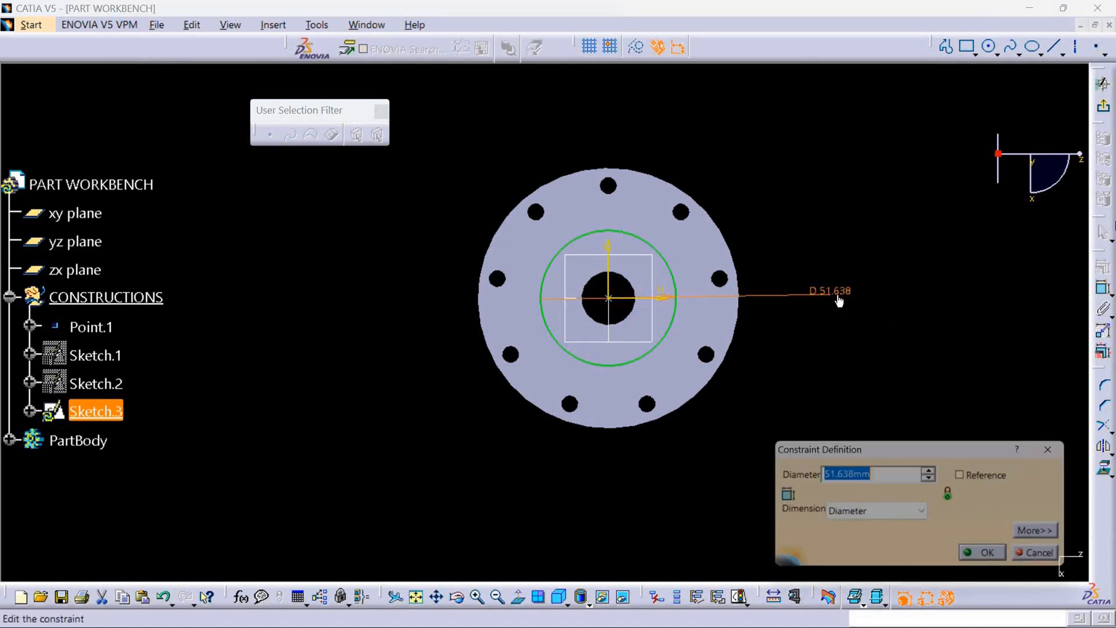
{"action": "type", "text": "44"}
{"action": "key", "text": "Return"}
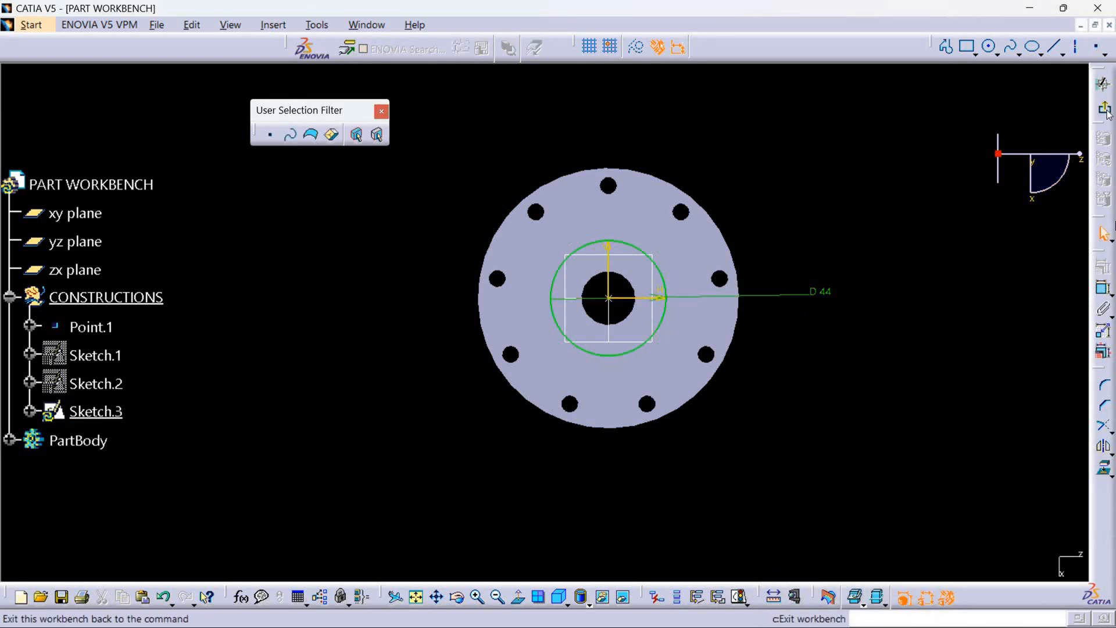
Exit the recess sketch and define PartBody as the work object.
{"action": "left_click", "coordinate": [1103, 83]}
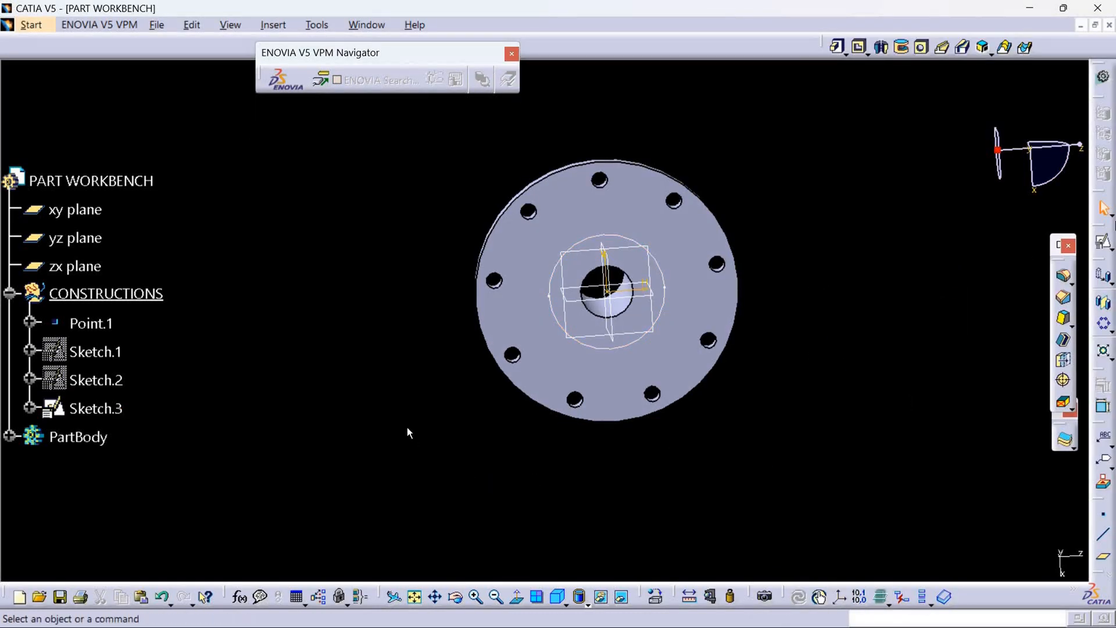
{"action": "right_click", "coordinate": [87, 436]}
{"action": "left_click", "coordinate": [159, 241]}
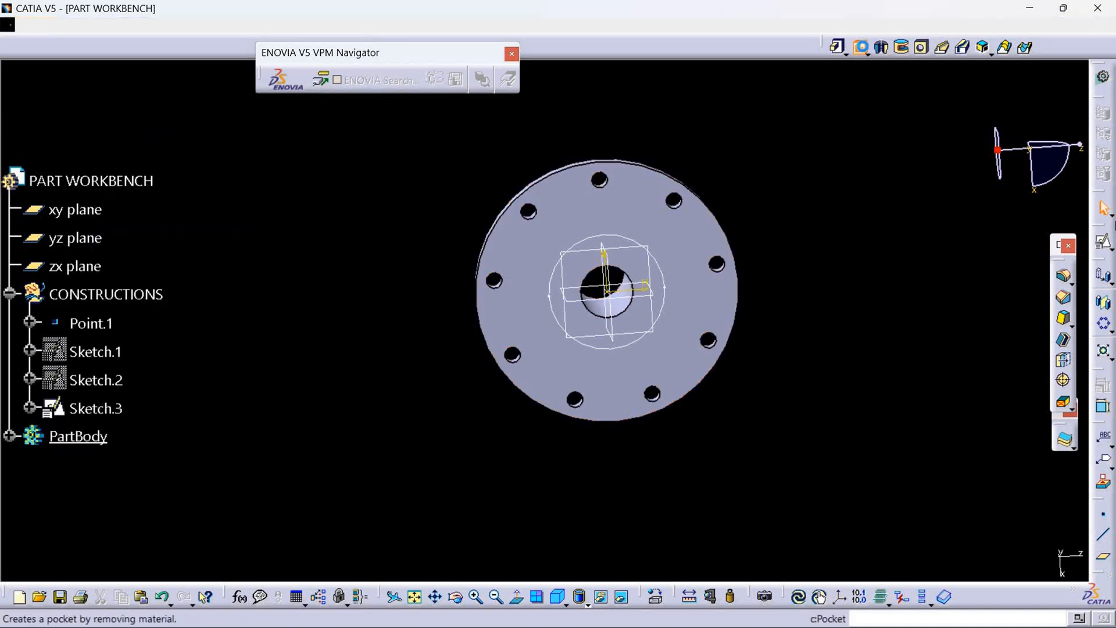
Cut the central recess into the flange face with a dimension-type pocket from the 44 mm circle in Sketch.3.
{"action": "left_click", "coordinate": [859, 47]}
{"action": "left_click", "coordinate": [648, 340]}
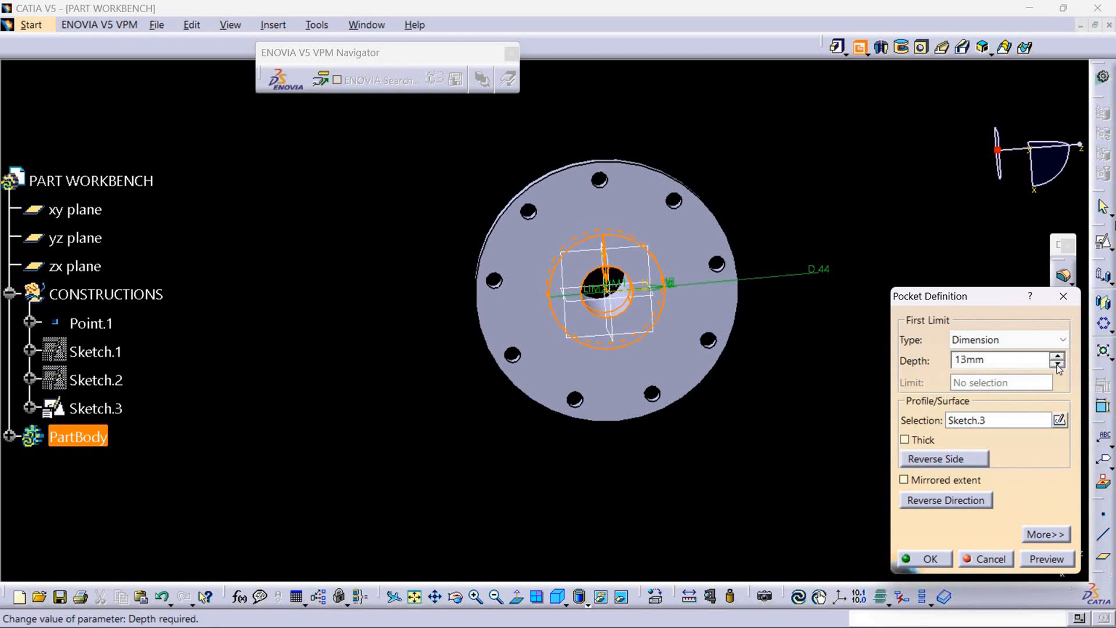
{"action": "left_click", "coordinate": [930, 559]}
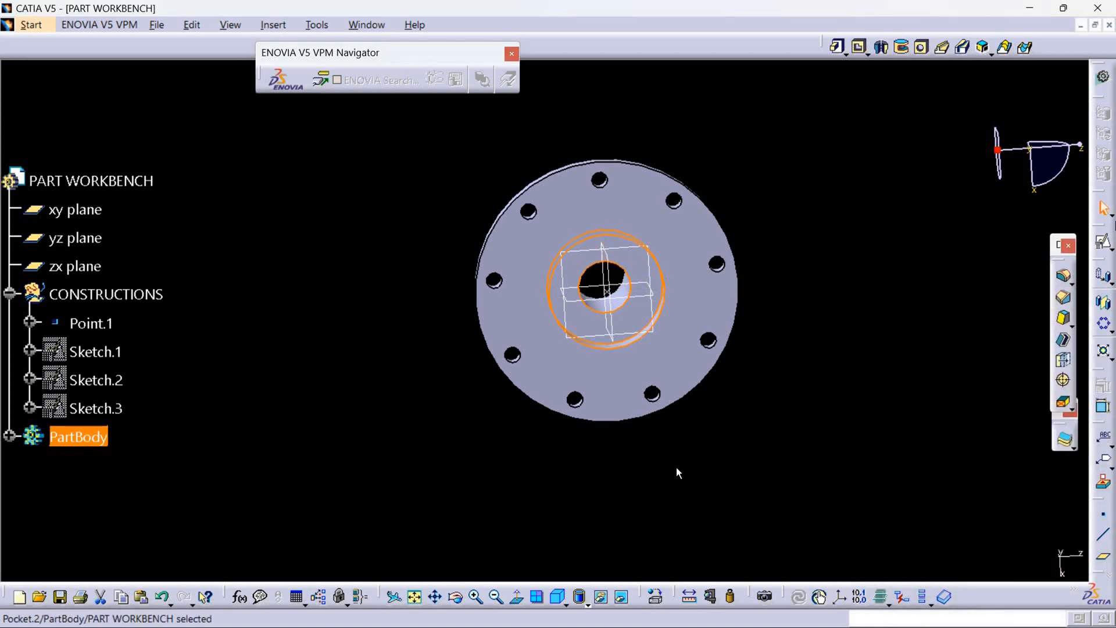
{"action": "middle_click_drag", "start_coordinate": [747, 469], "coordinate": [756, 320]}
{"action": "middle_click_drag", "start_coordinate": [629, 393], "coordinate": [813, 286]}
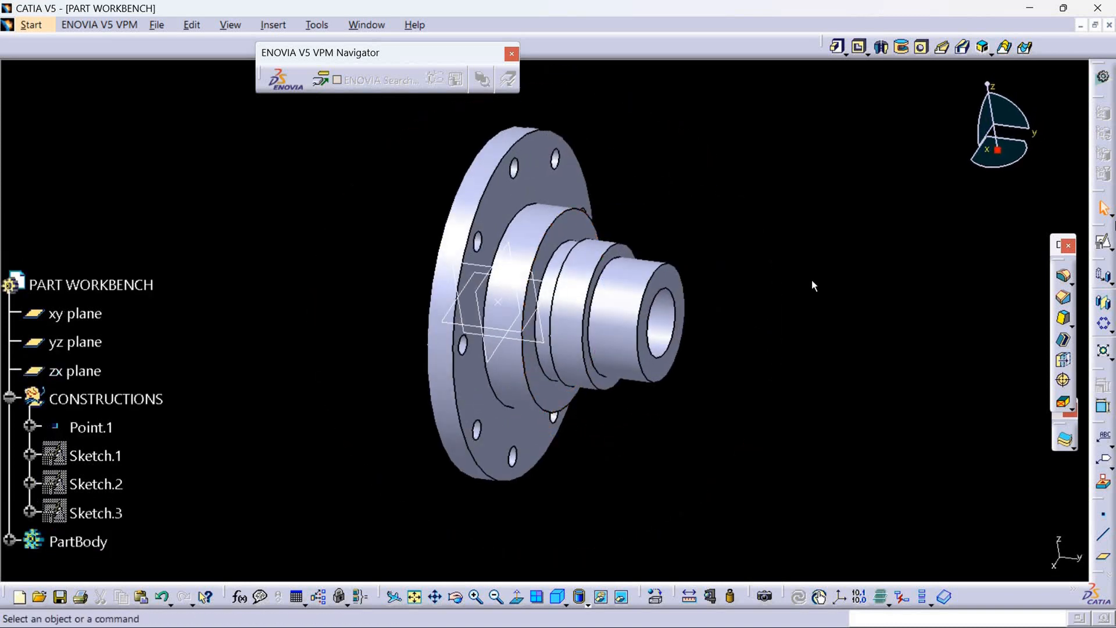
Consult the reference drawing for the fillet radii, and fillet the edge where the largest hub step meets the flange with a 3 mm radius.
{"action": "left_click", "coordinate": [1030, 8]}
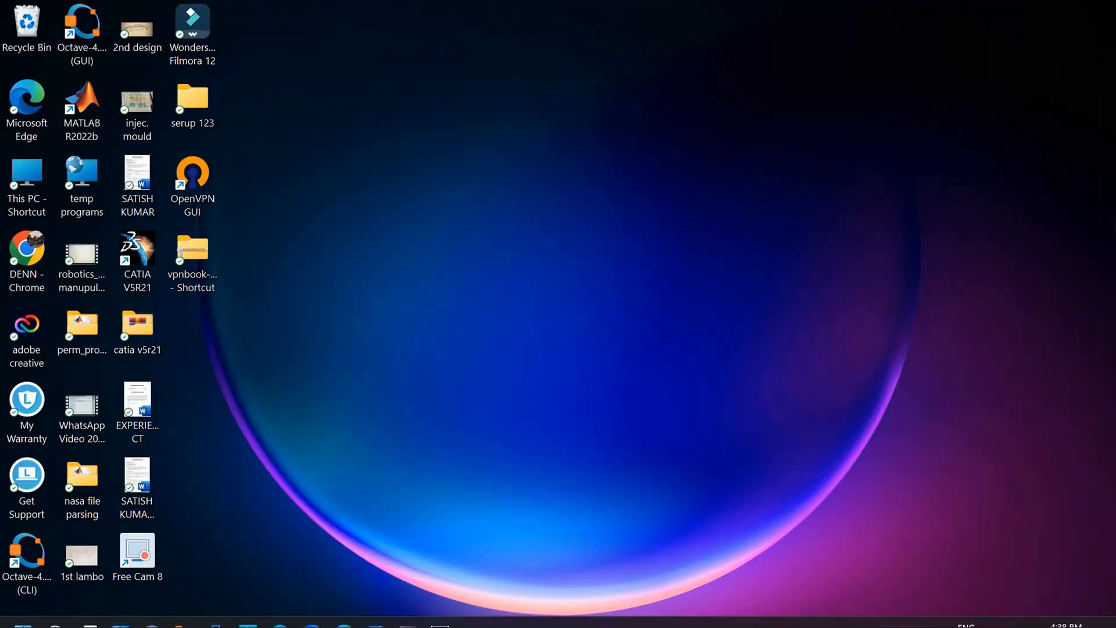
{"action": "left_click", "coordinate": [377, 609]}
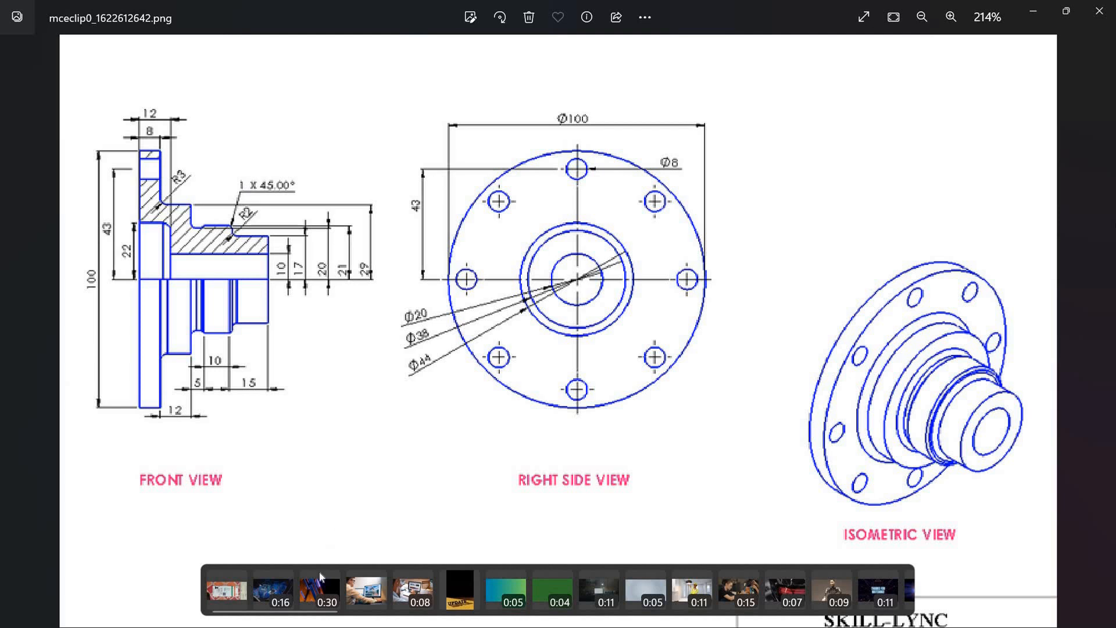
{"action": "left_click", "coordinate": [1034, 11]}
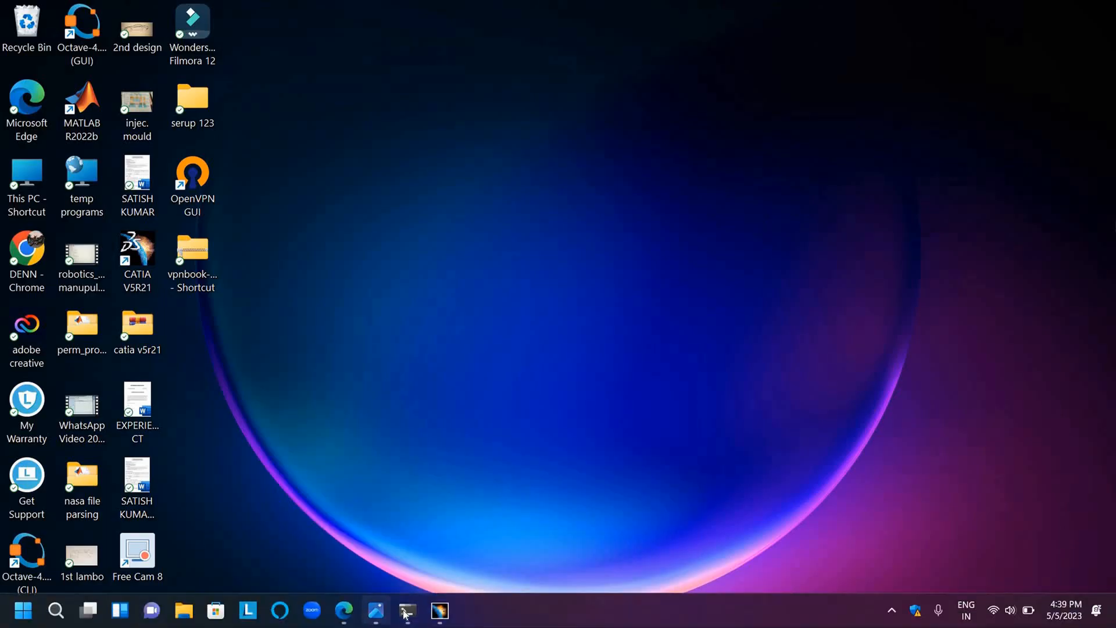
{"action": "left_click", "coordinate": [435, 611]}
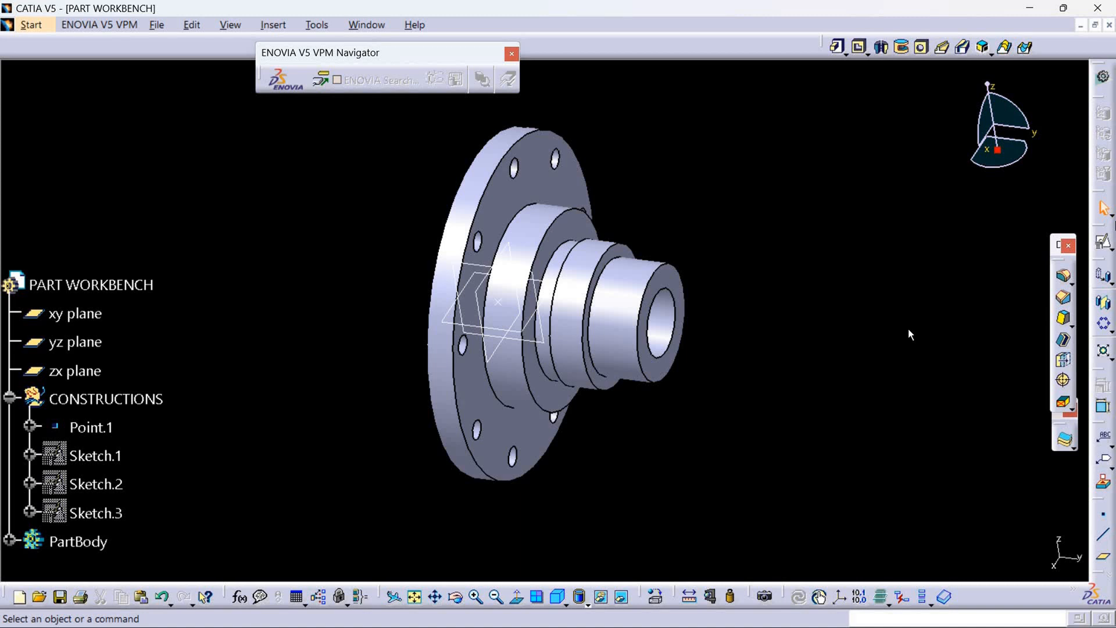
{"action": "left_click", "coordinate": [1063, 277]}
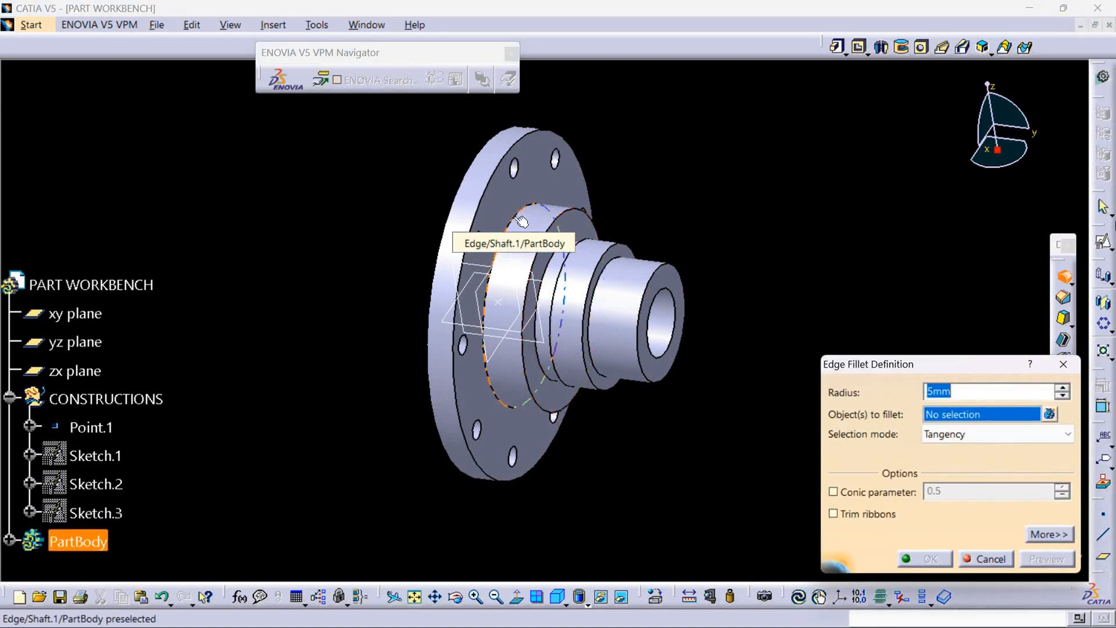
{"action": "left_click", "coordinate": [523, 208]}
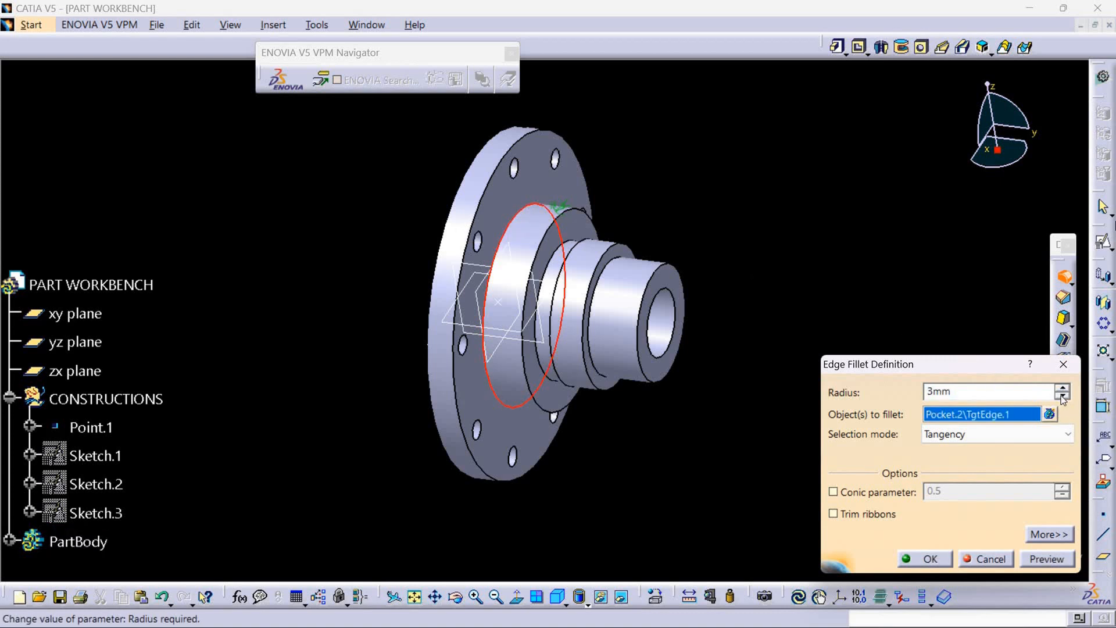
{"action": "left_click", "coordinate": [931, 559]}
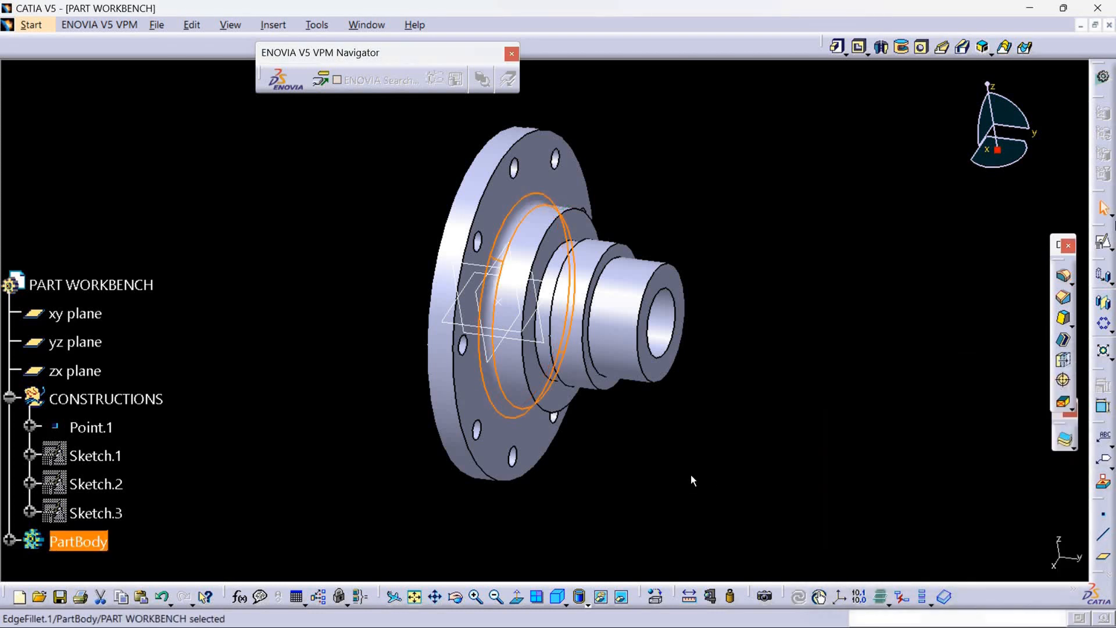
Fillet the inner edge where the smallest cylinder meets the middle hub step with a 2 mm radius.
{"action": "middle_click_drag", "start_coordinate": [678, 451], "coordinate": [886, 360]}
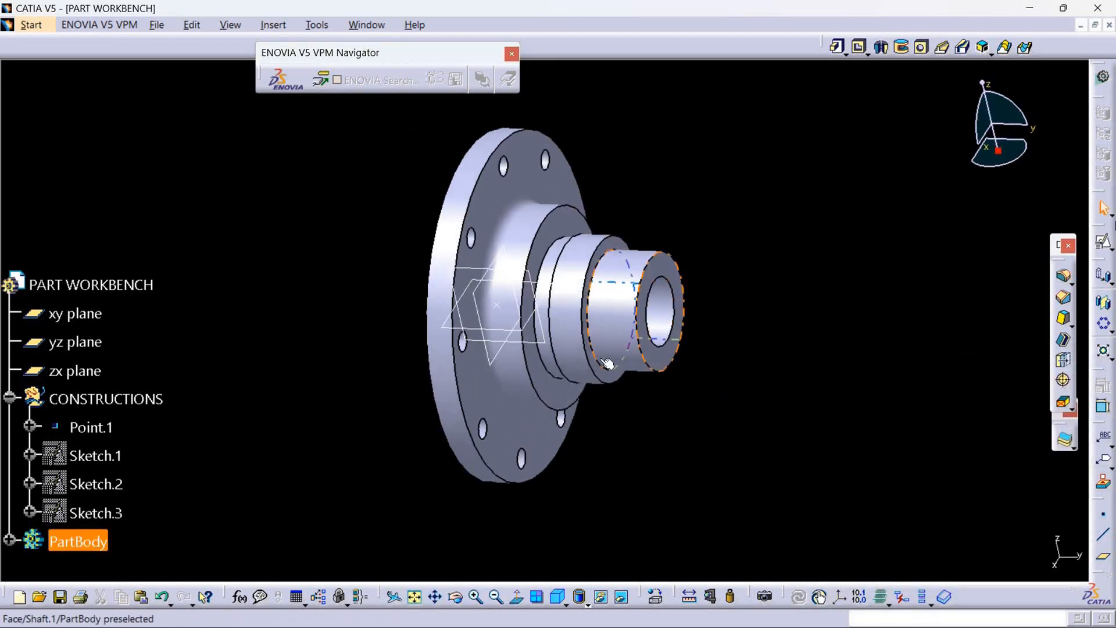
{"action": "left_click", "coordinate": [1063, 278]}
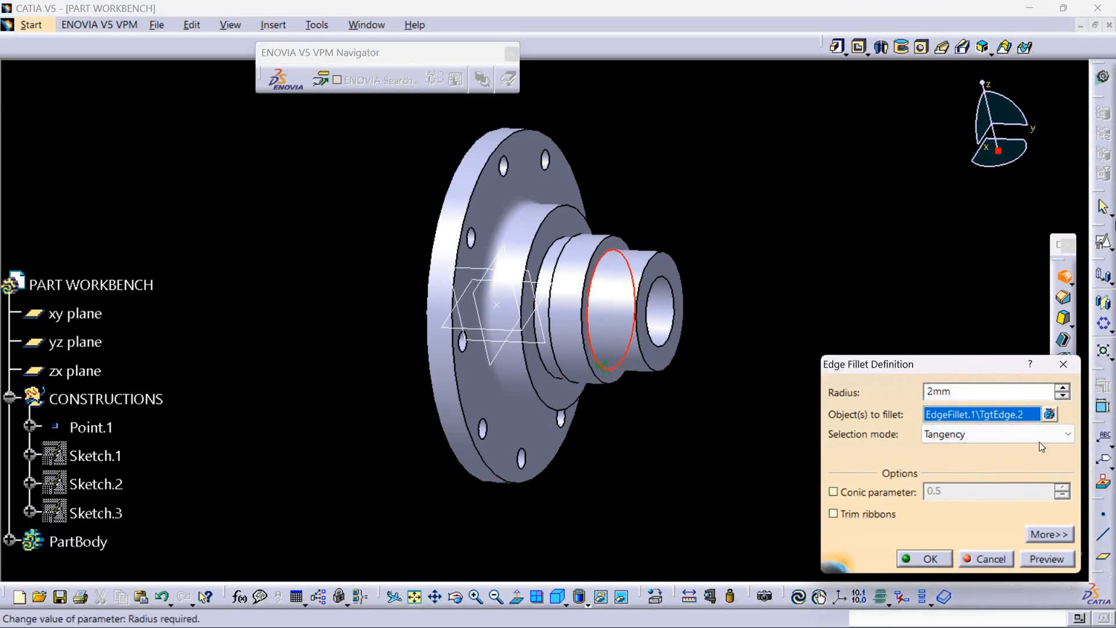
{"action": "left_click", "coordinate": [947, 559]}
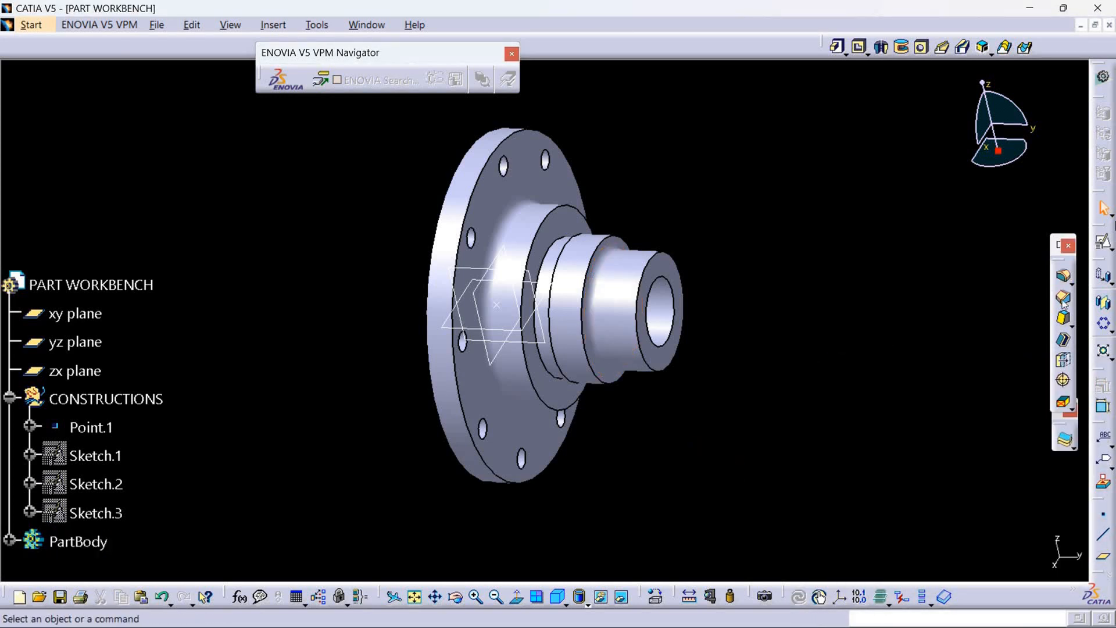
Chamfer the outer front edge of the middle hub step following the drawing's 1 x 45° callout.
{"action": "left_click", "coordinate": [595, 242]}
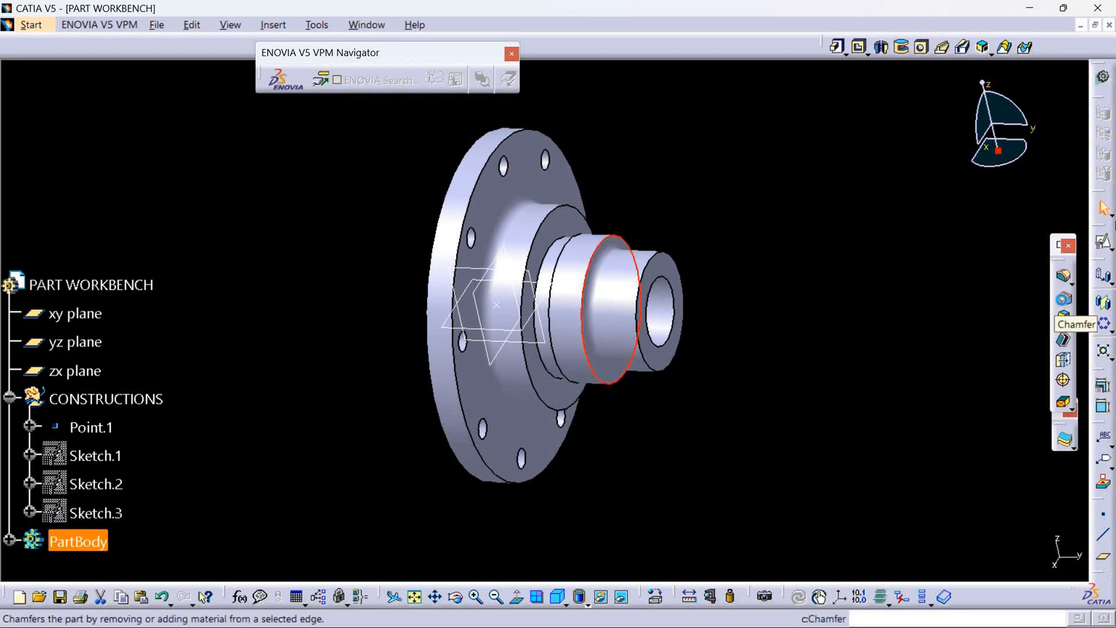
{"action": "left_click", "coordinate": [1063, 298]}
{"action": "left_click", "coordinate": [947, 557]}
Fillet the edges of the central recess's floor face on the back of the flange with a 3 mm radius.
{"action": "middle_click_drag", "start_coordinate": [635, 456], "coordinate": [632, 493]}
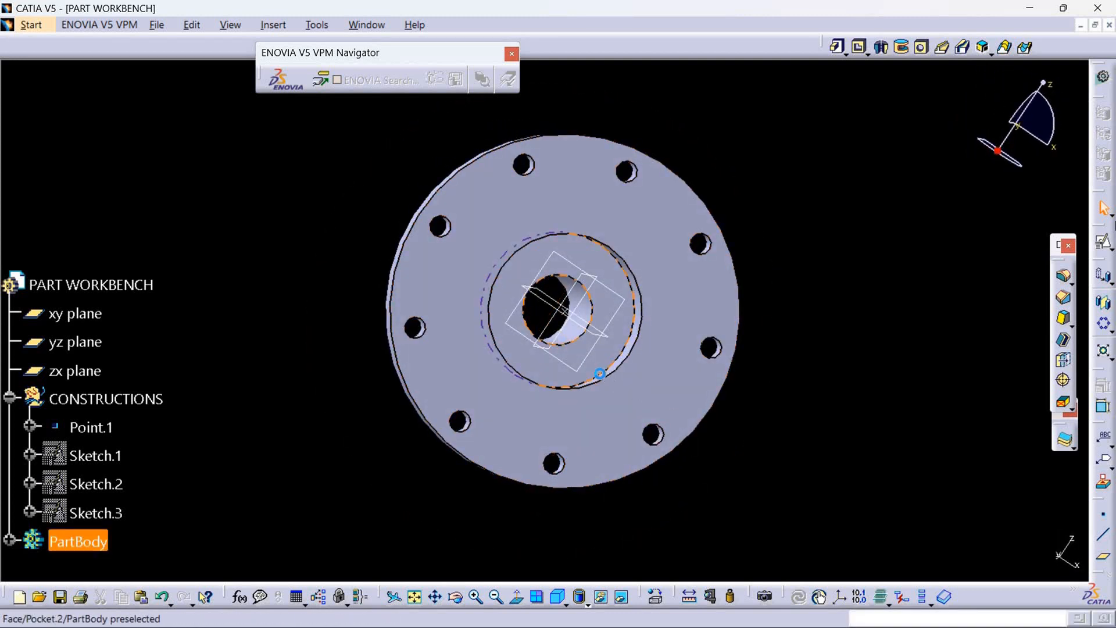
{"action": "left_click", "coordinate": [607, 378]}
{"action": "left_click", "coordinate": [1064, 275]}
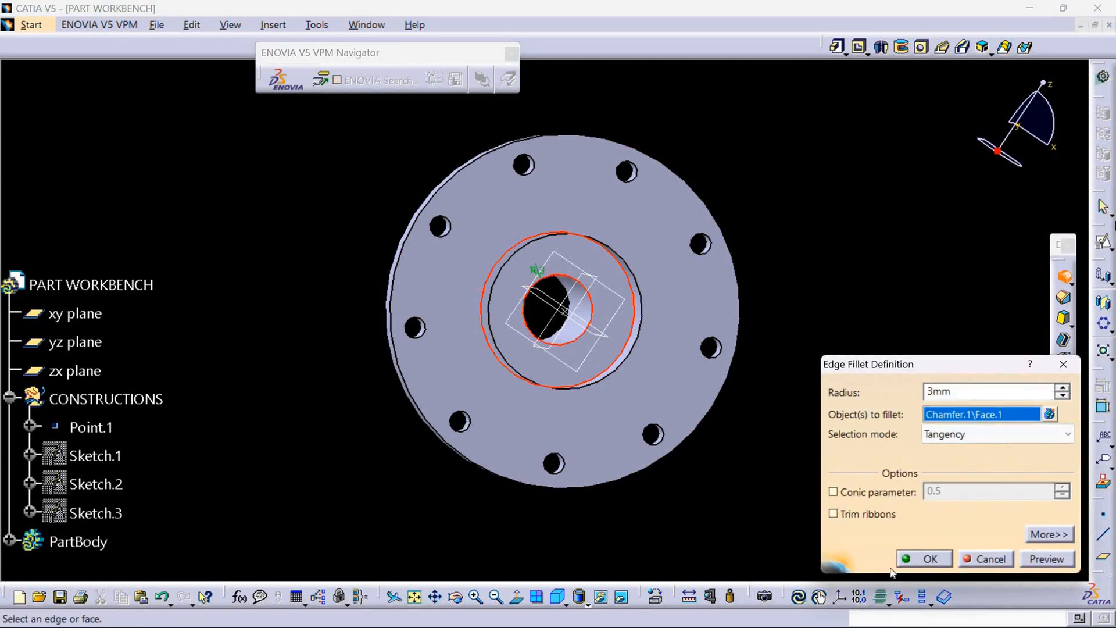
{"action": "left_click", "coordinate": [921, 557]}
Hide the xy, yz and zx planes and the point at the centre of the part.
{"action": "middle_click_drag", "start_coordinate": [727, 476], "coordinate": [381, 386]}
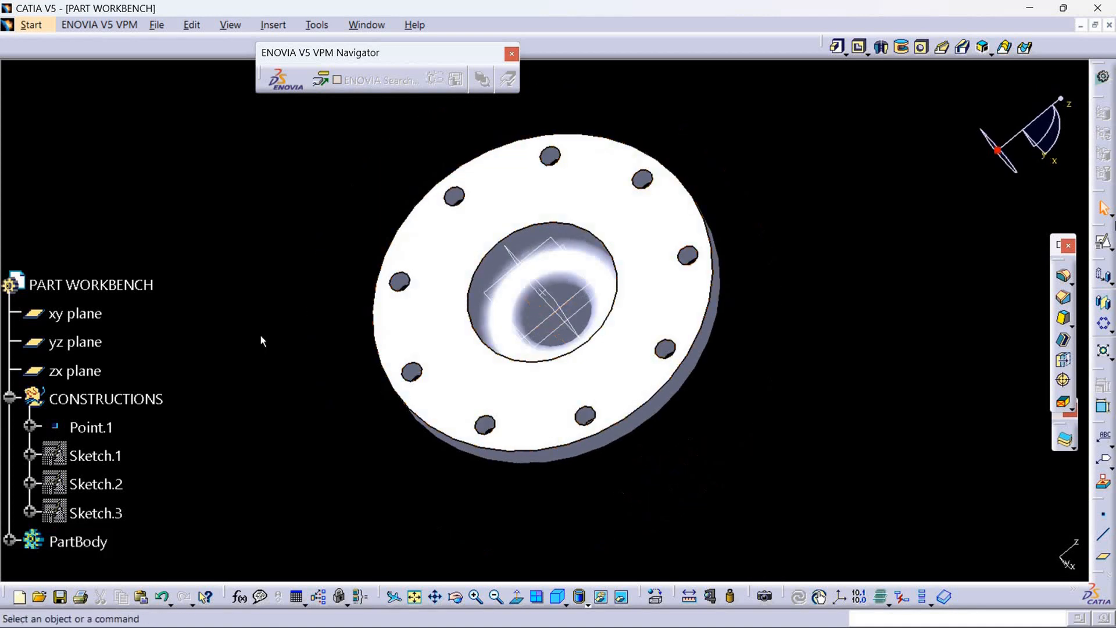
{"action": "left_click", "coordinate": [75, 314]}
{"action": "left_click", "coordinate": [76, 342], "text": "ctrl"}
{"action": "left_click", "coordinate": [81, 371], "text": "ctrl"}
{"action": "right_click", "coordinate": [84, 371]}
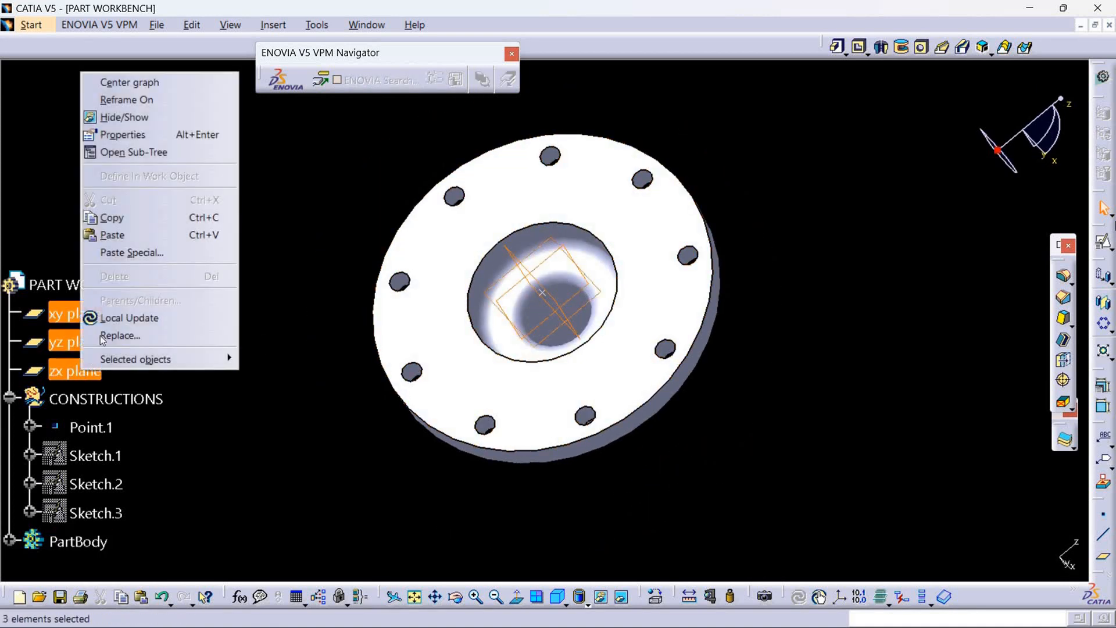
{"action": "left_click", "coordinate": [124, 116]}
{"action": "middle_click_drag", "start_coordinate": [294, 354], "coordinate": [308, 424]}
{"action": "right_click", "coordinate": [578, 277]}
{"action": "left_click", "coordinate": [633, 321]}
{"action": "middle_click_drag", "start_coordinate": [828, 325], "coordinate": [249, 337]}
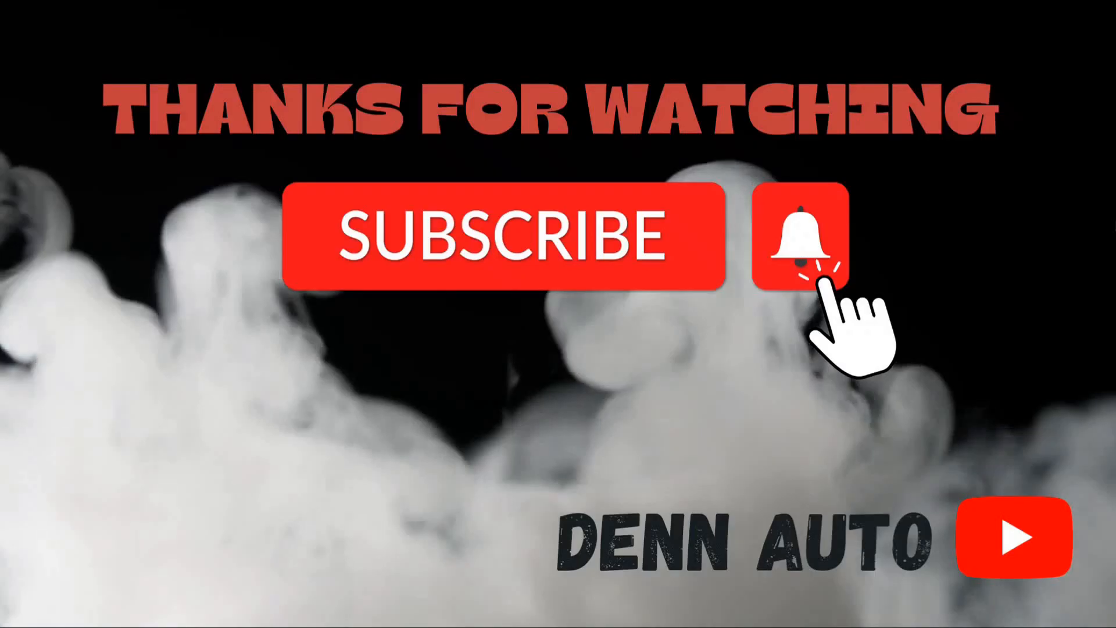